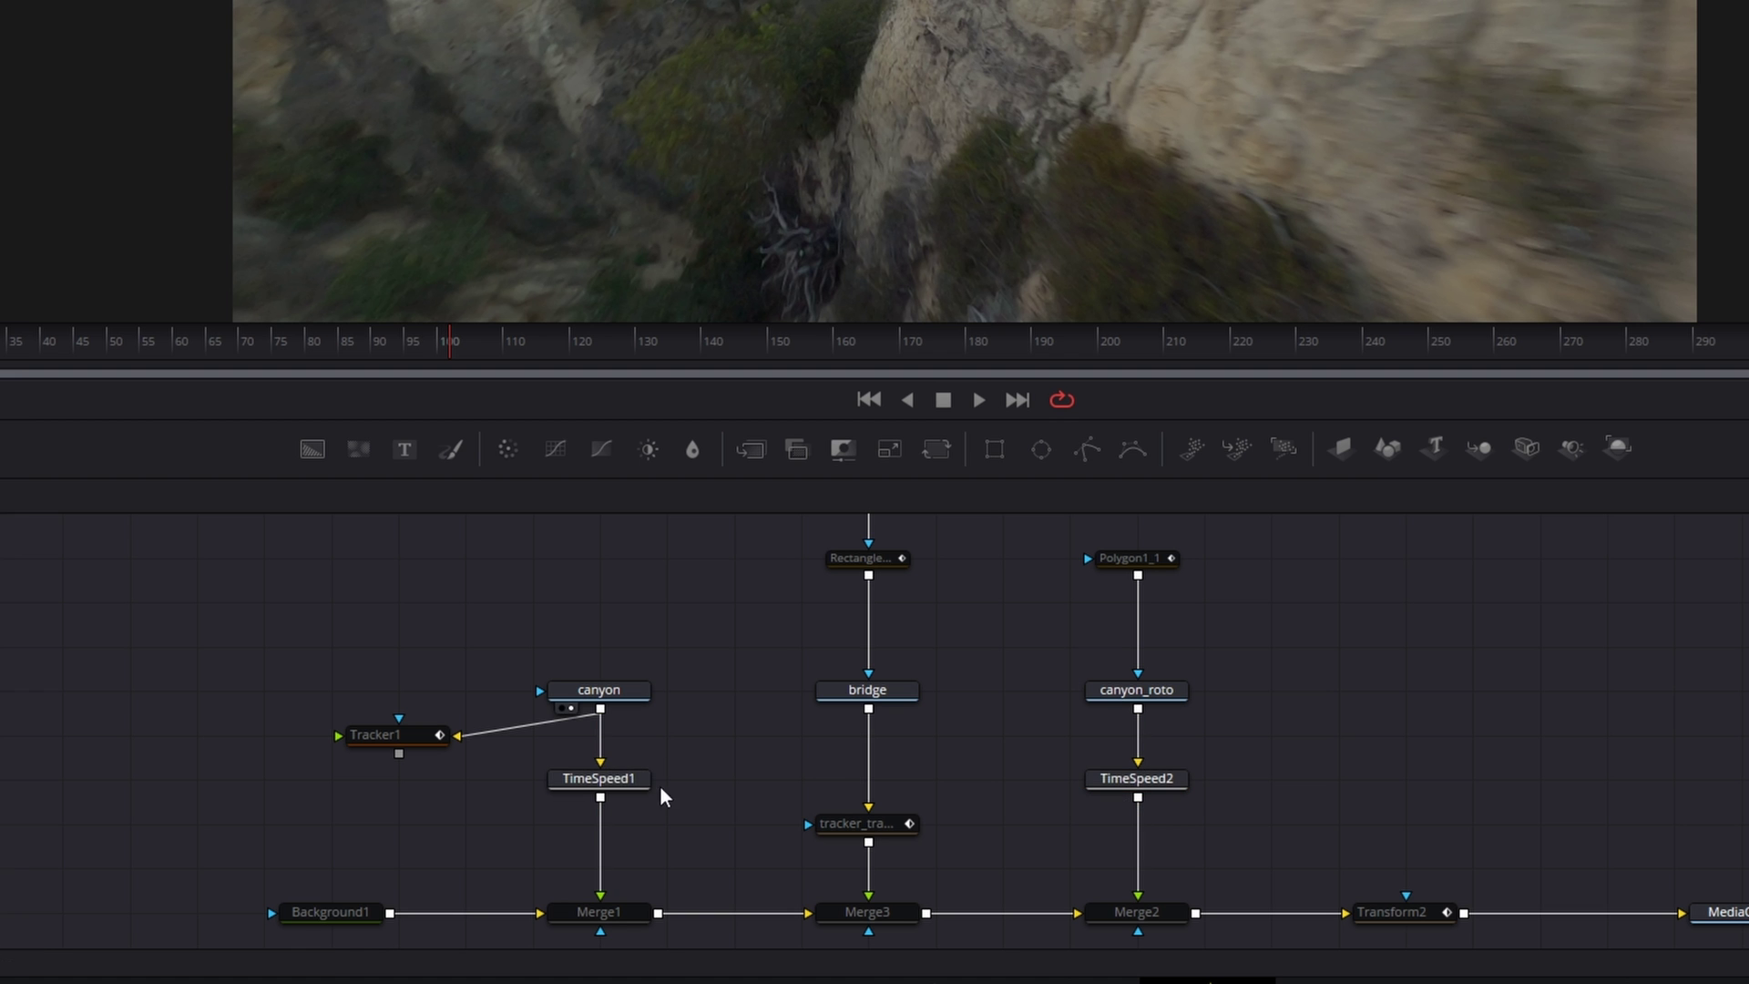
Play and scrub the previous composite, selecting Background1 and the three Merge nodes
click(628, 783)
drag(506, 333, 67, 354)
key(space)
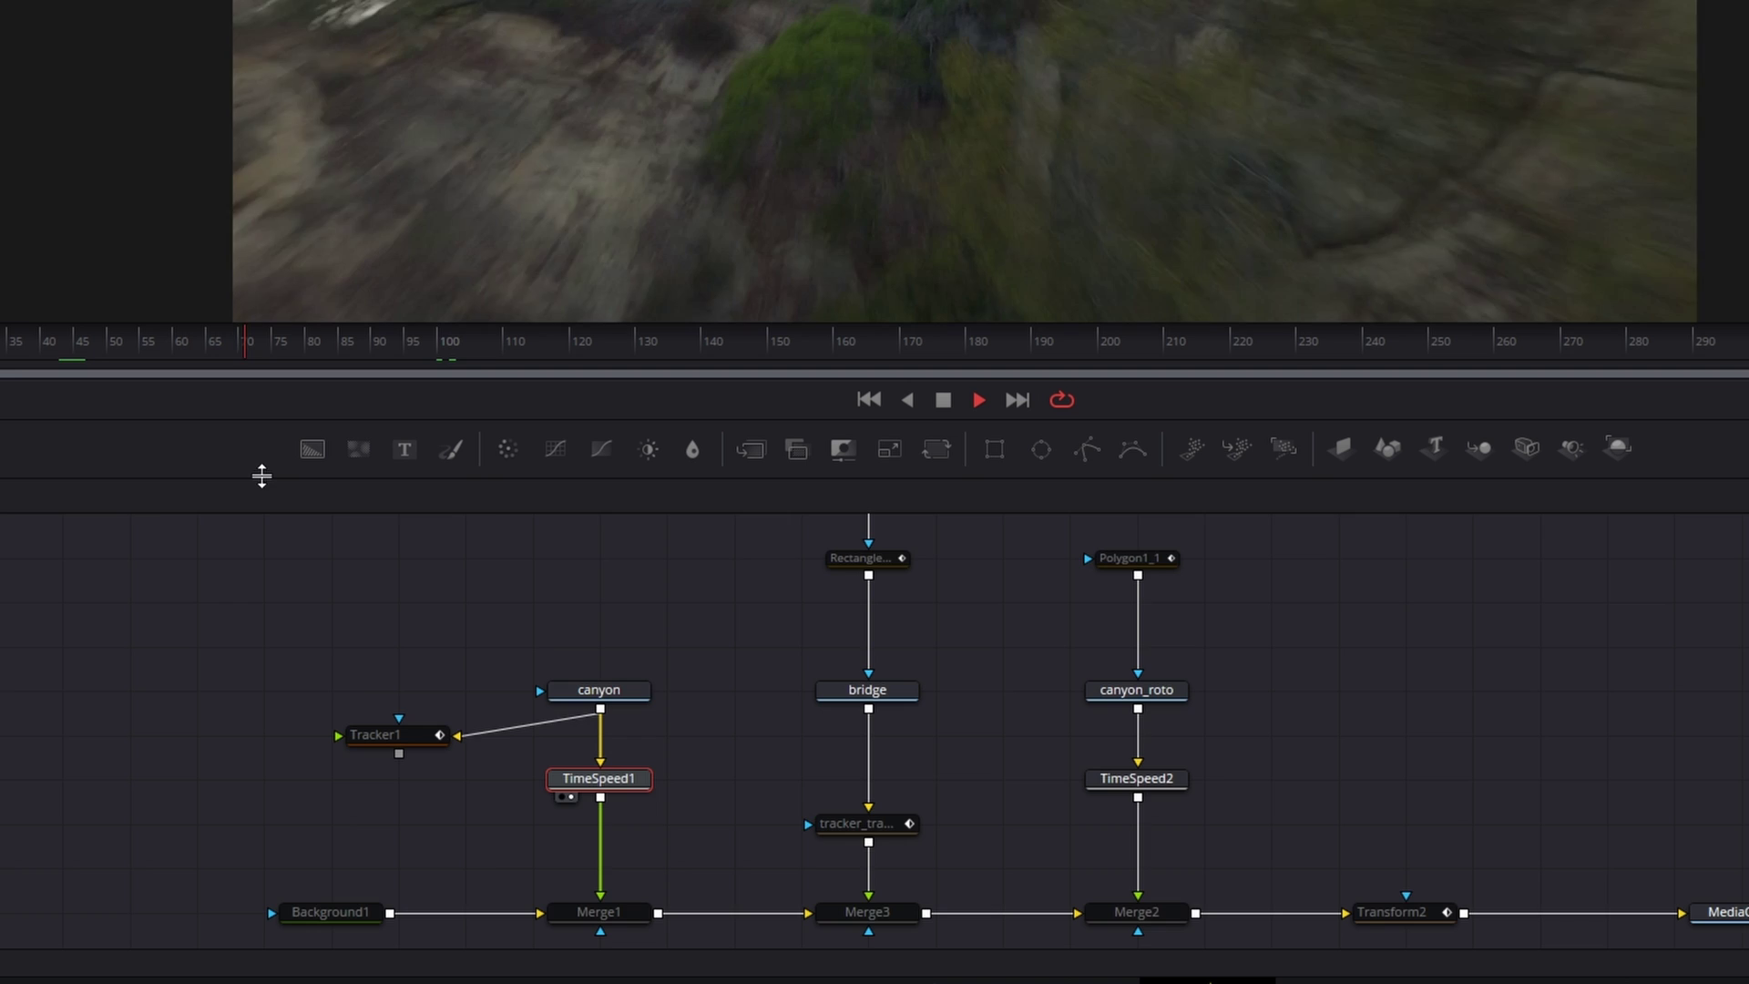
key(space)
middle_click(451, 922)
click(320, 853)
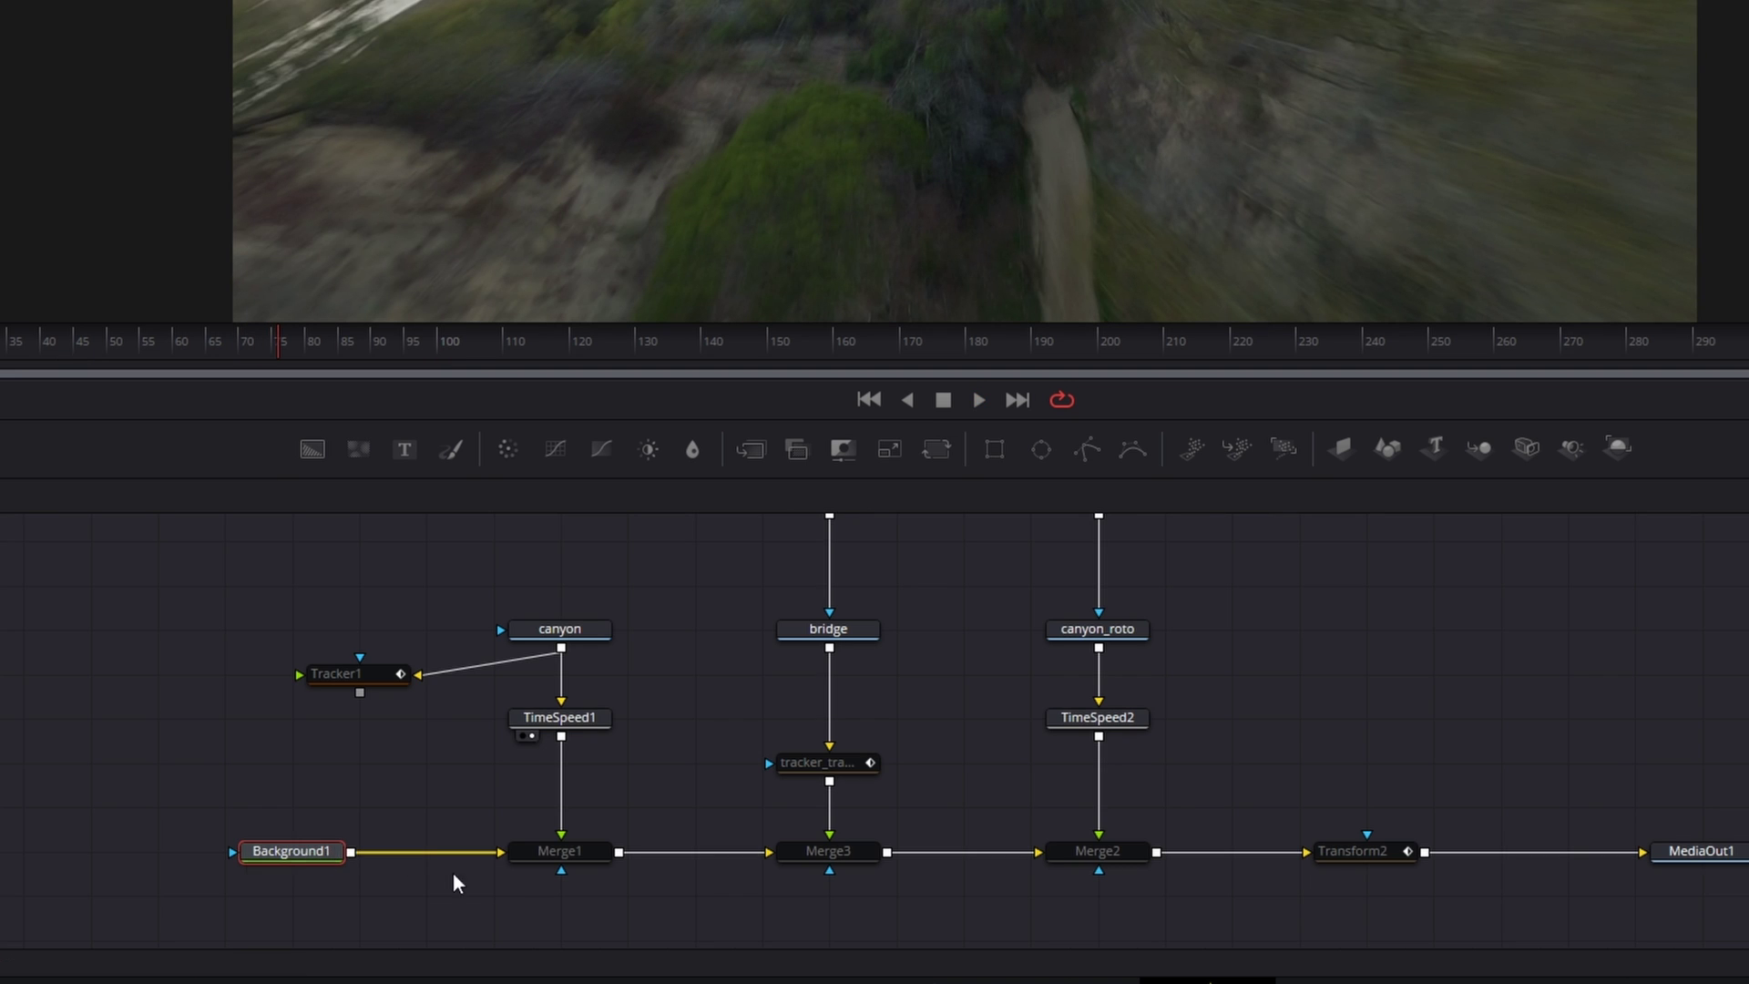
drag(497, 885, 1166, 849)
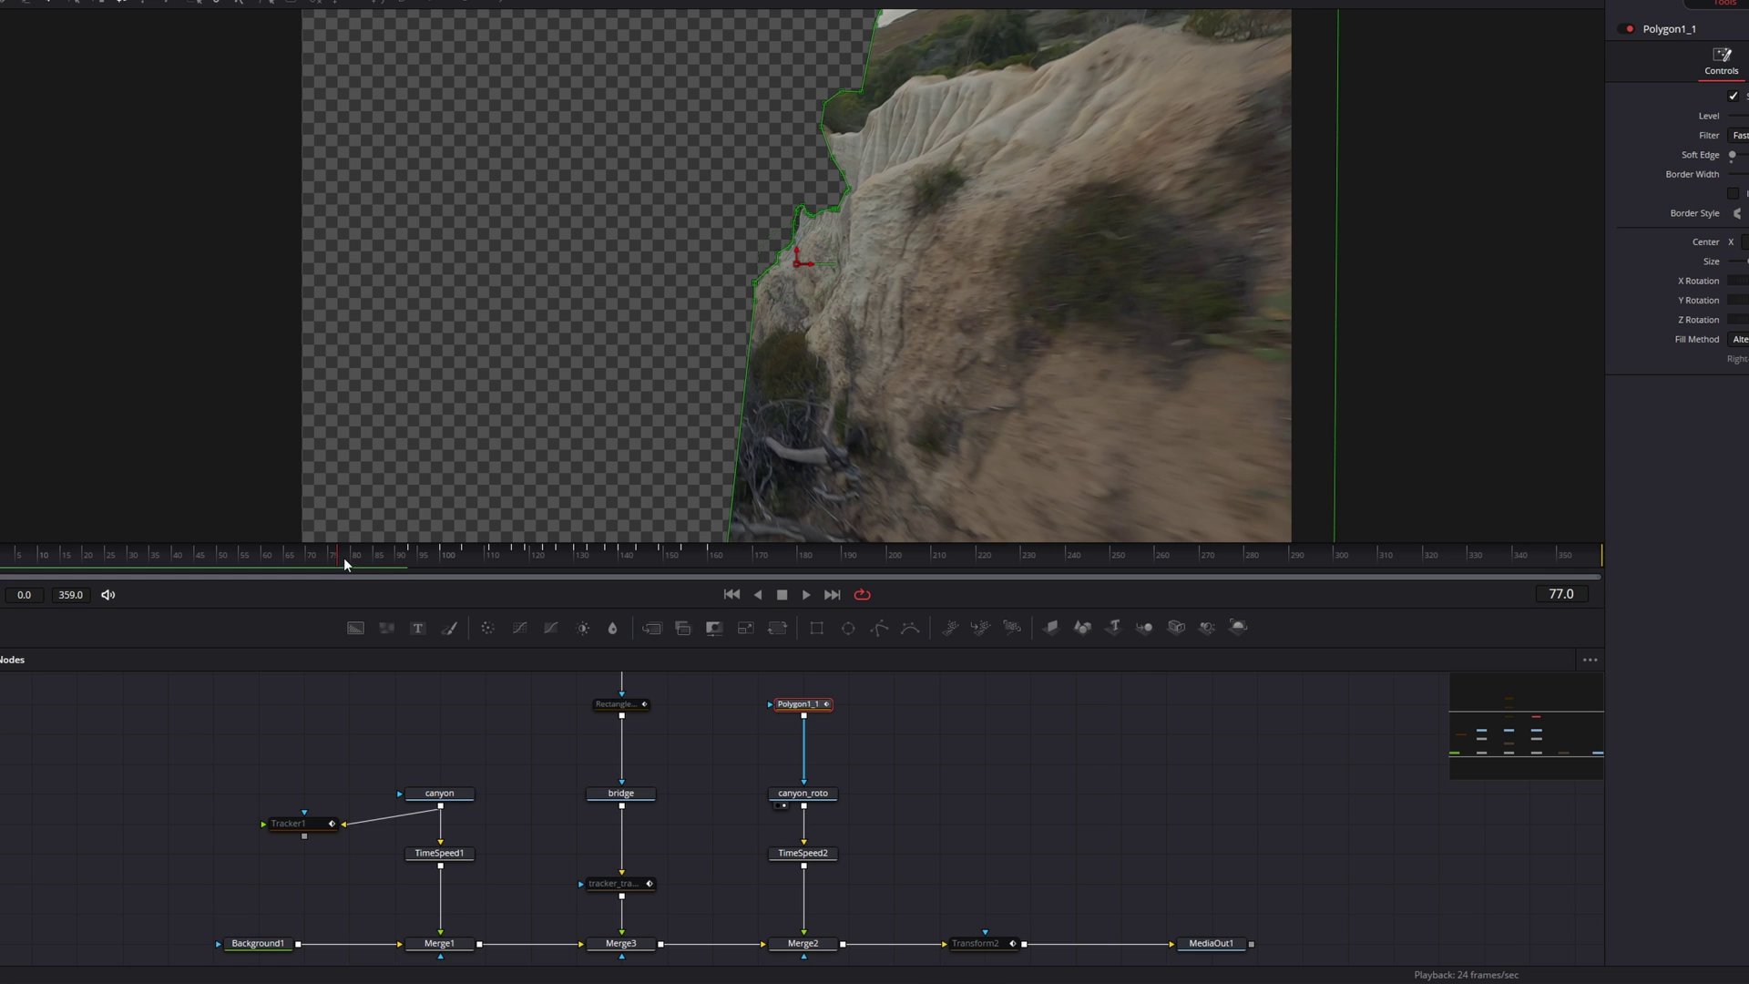
drag(342, 558, 552, 574)
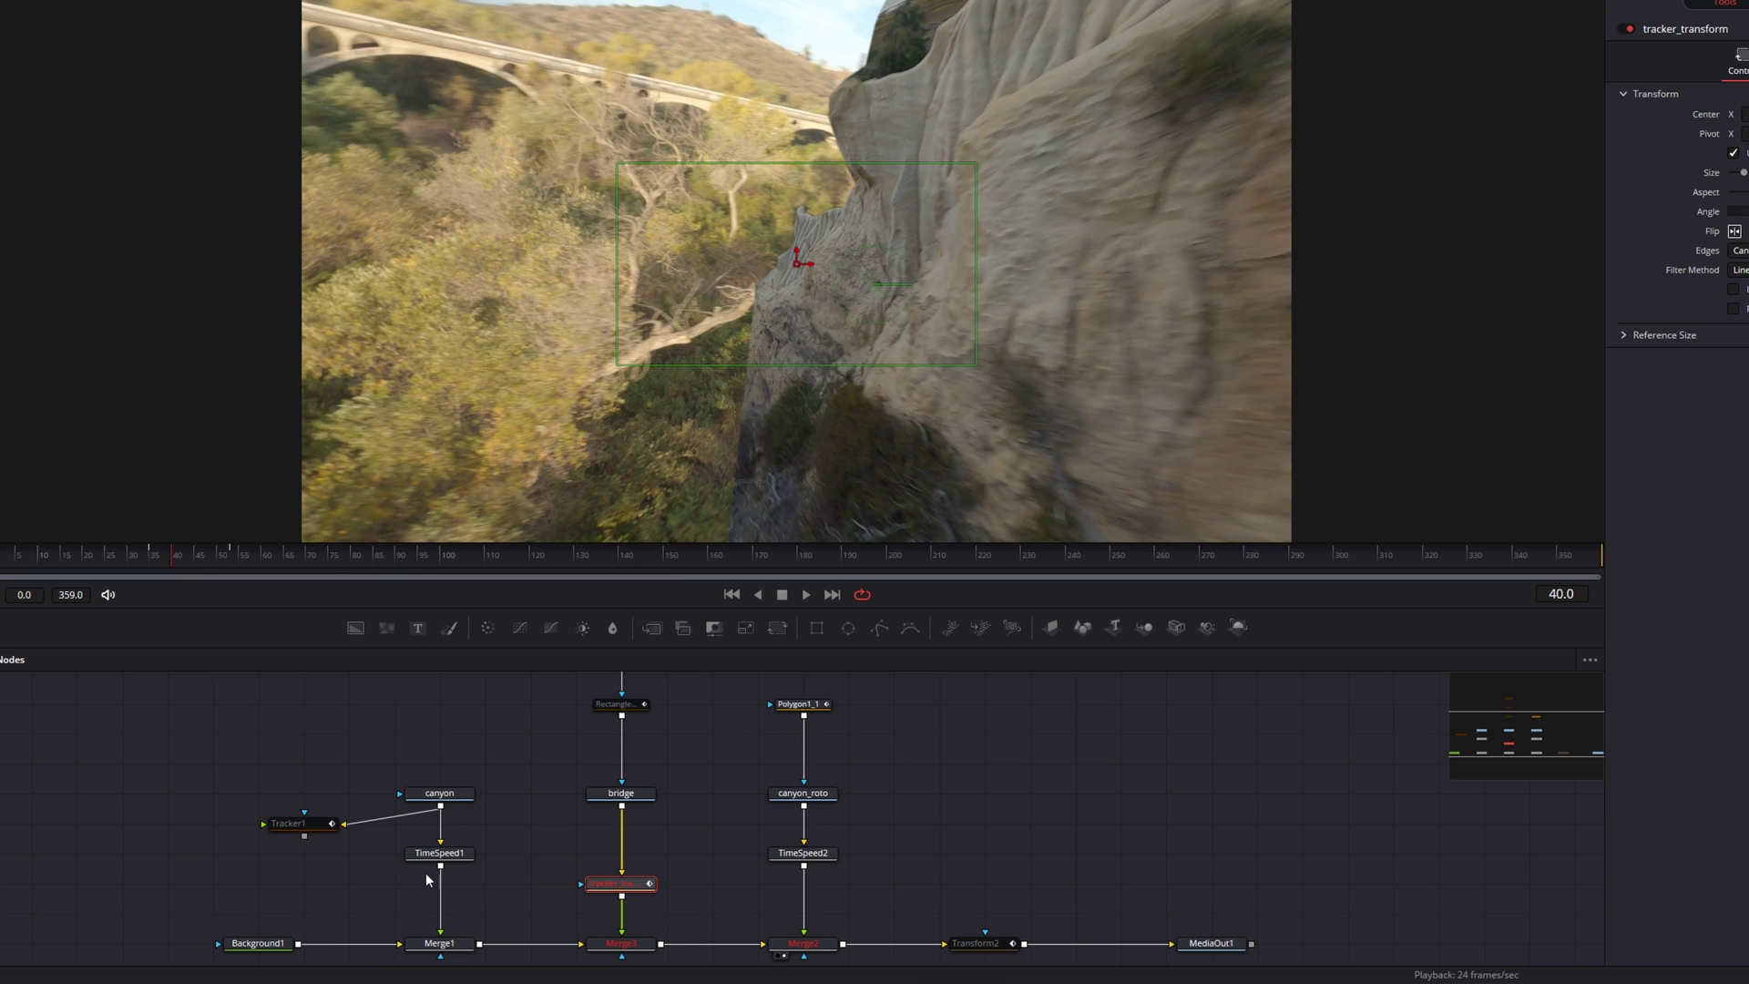
Inspect Tracker1, the bridge's three mask nodes and Transform2 while scrubbing frames 40–63
click(306, 825)
drag(171, 556, 277, 539)
scroll(701, 820, up, 3)
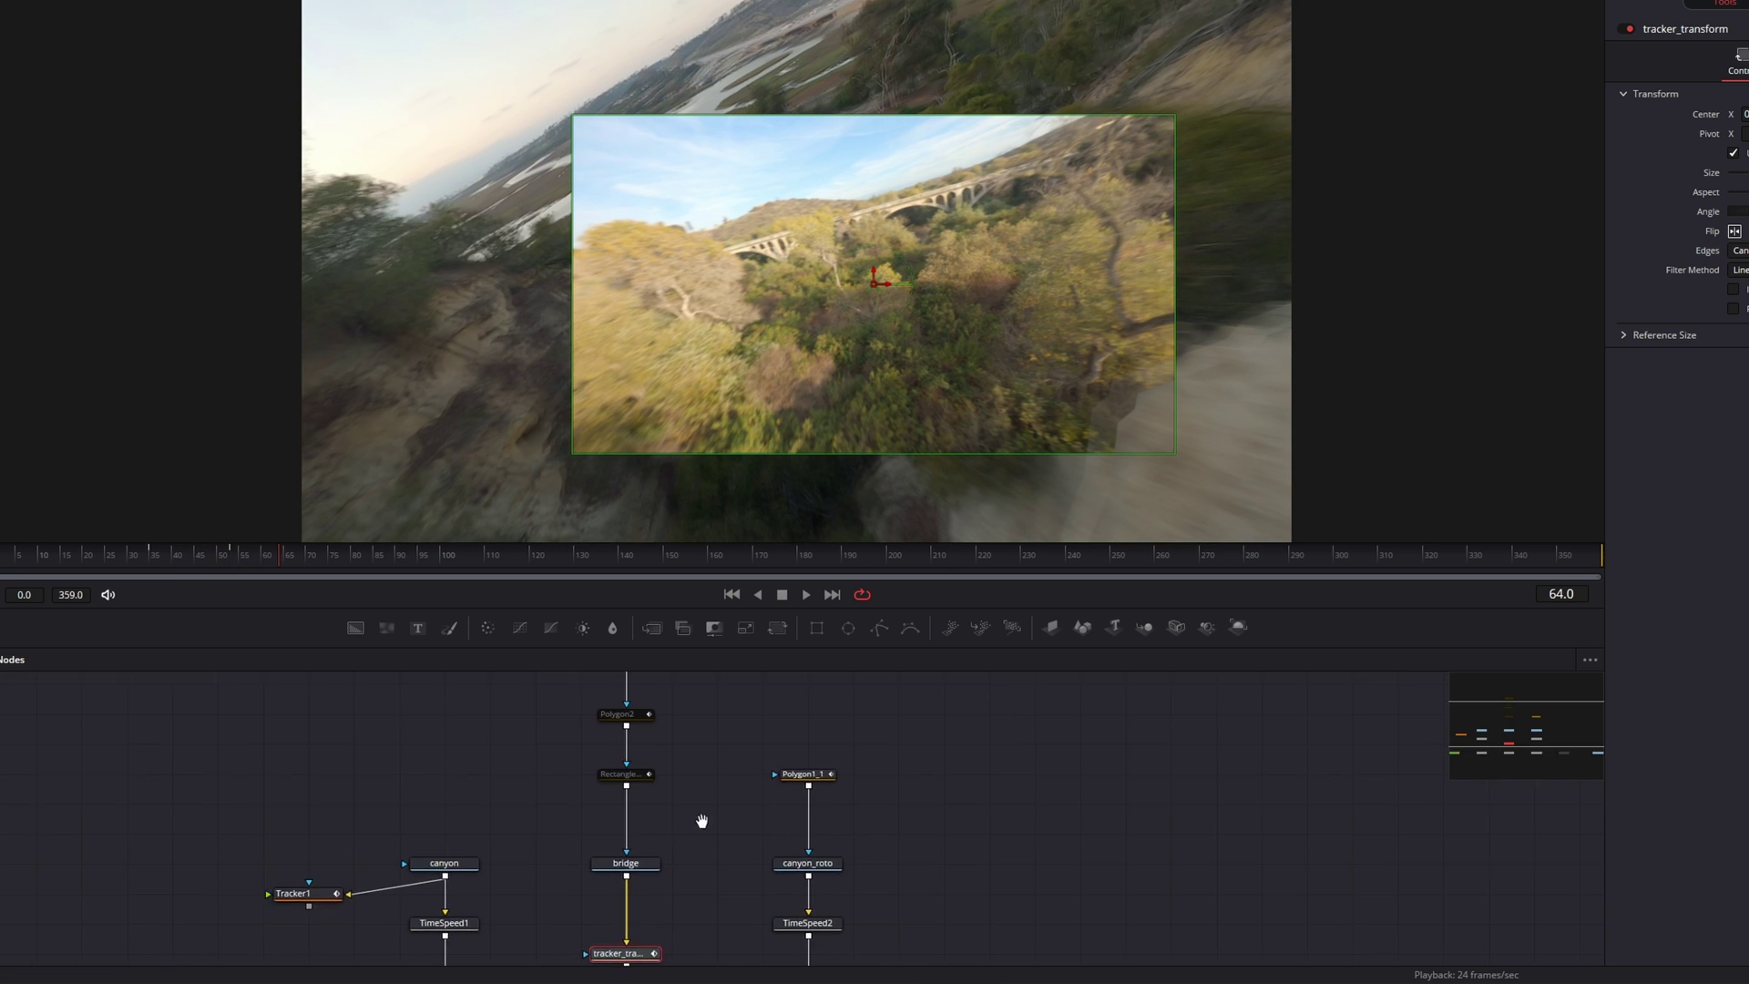
drag(697, 877, 604, 698)
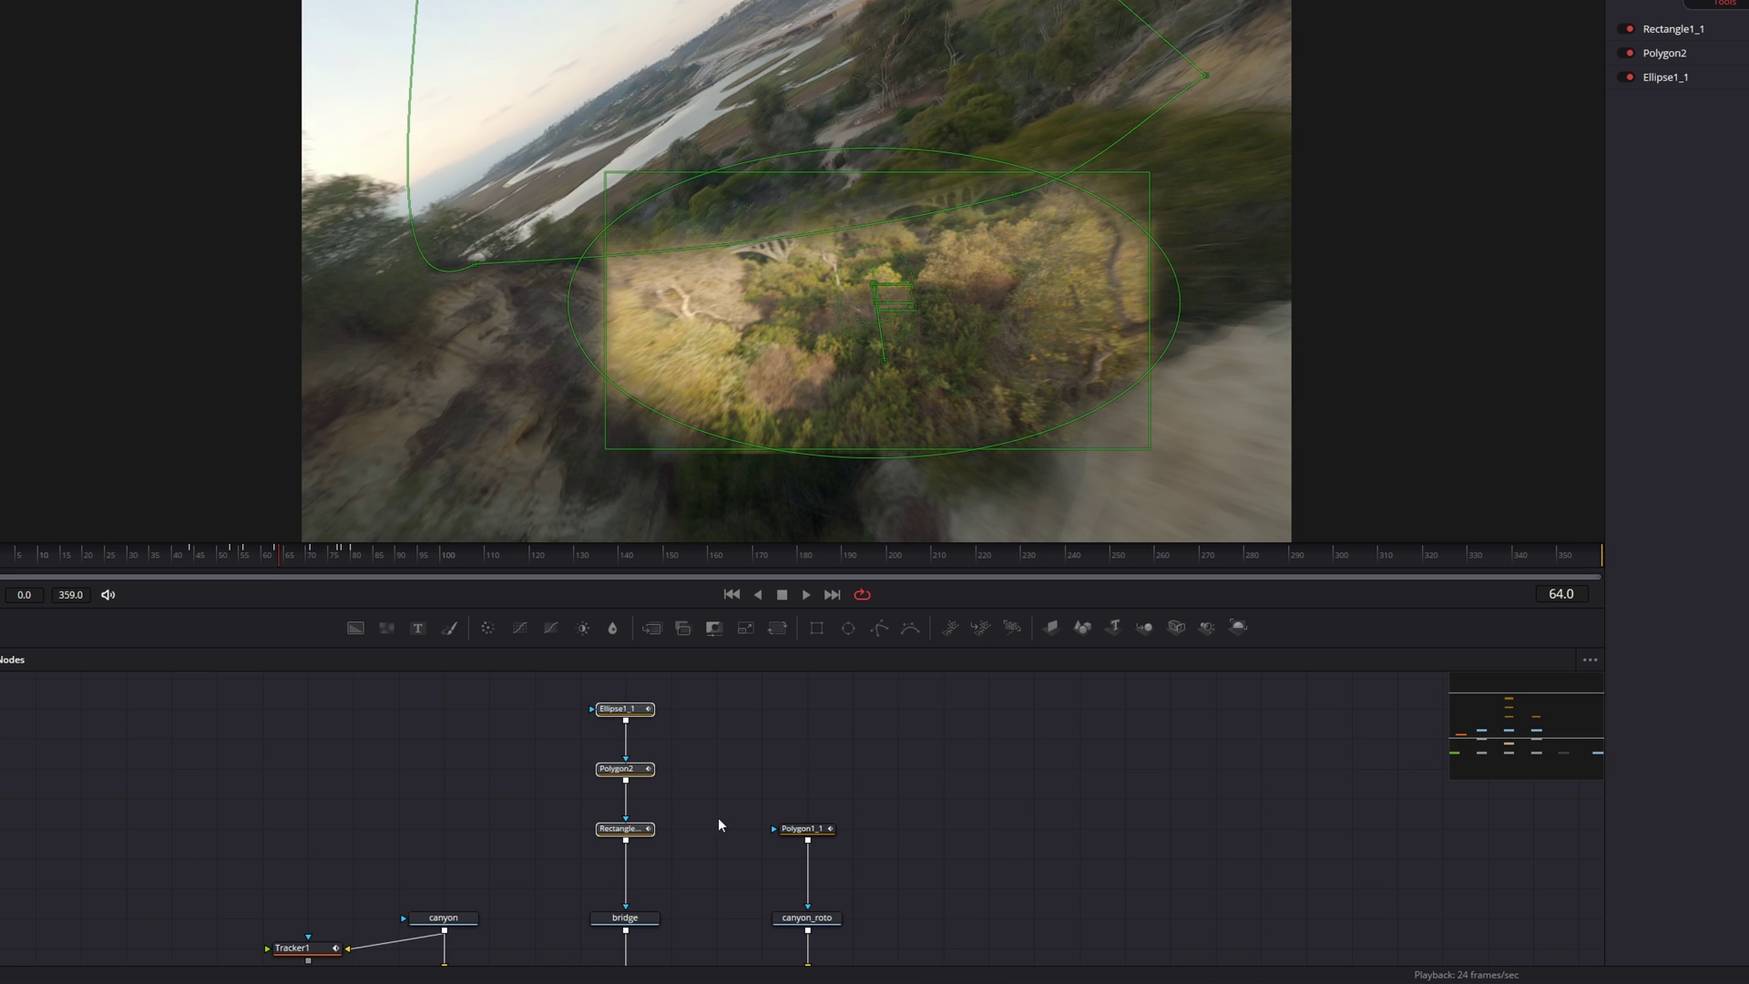
drag(710, 859, 663, 707)
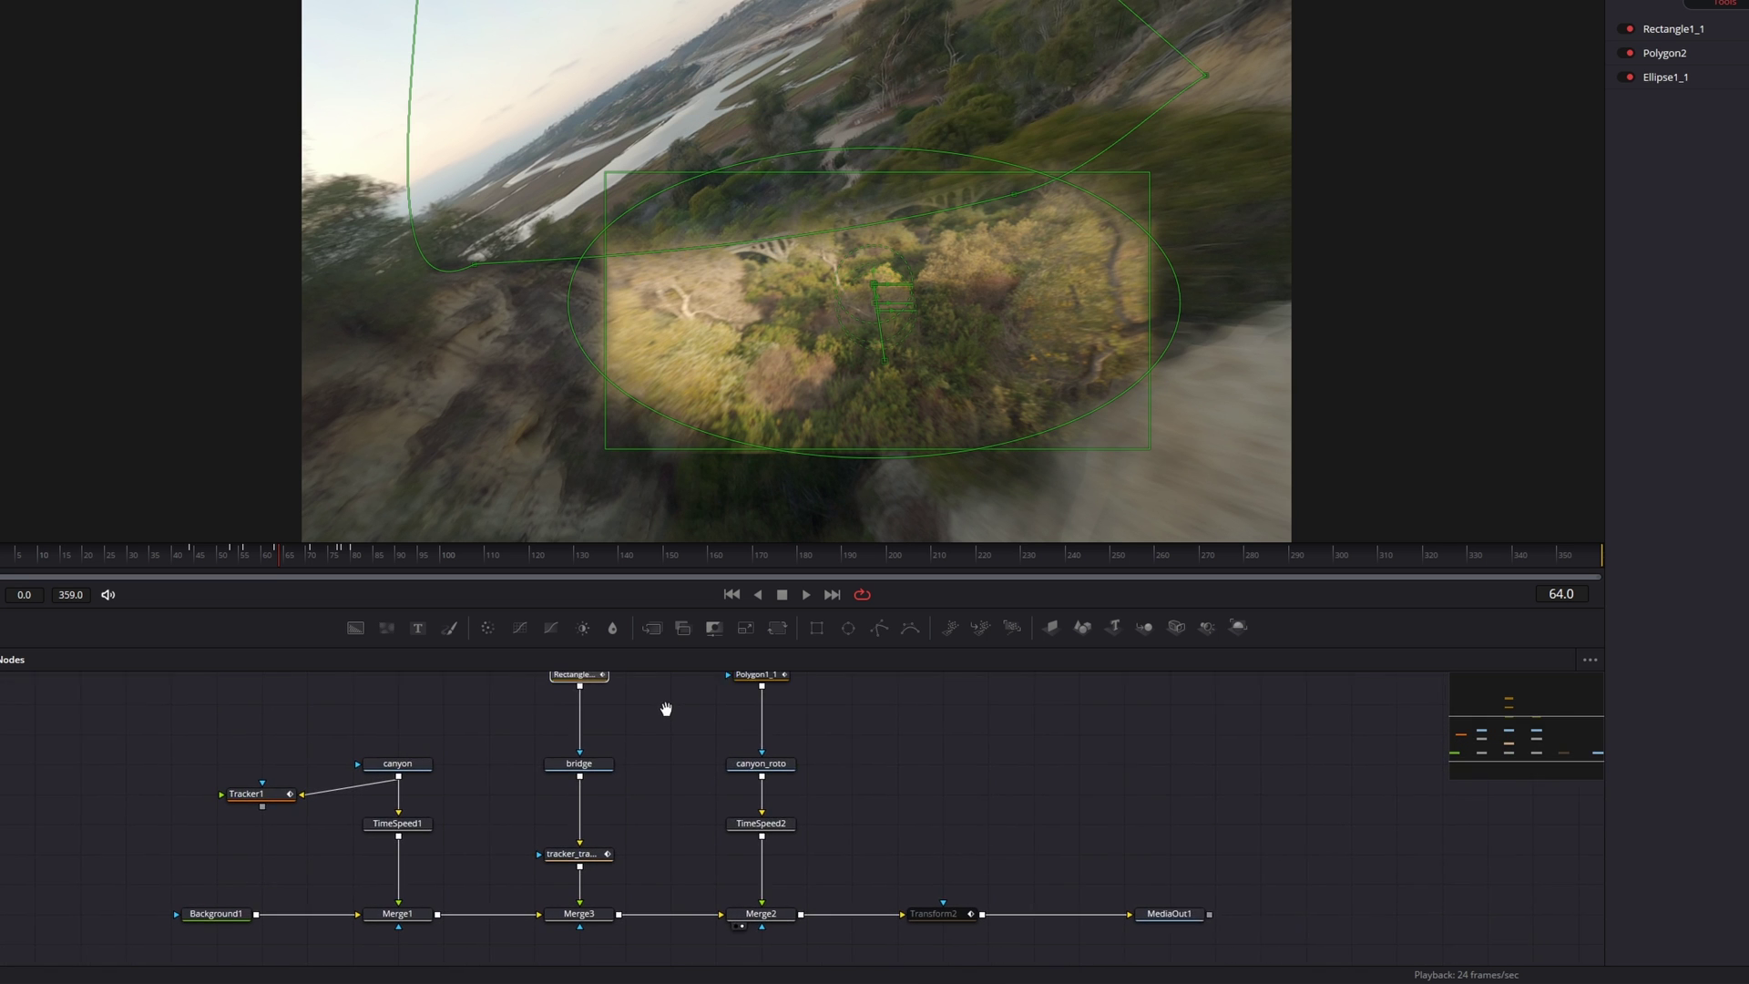
click(277, 556)
drag(276, 555, 213, 562)
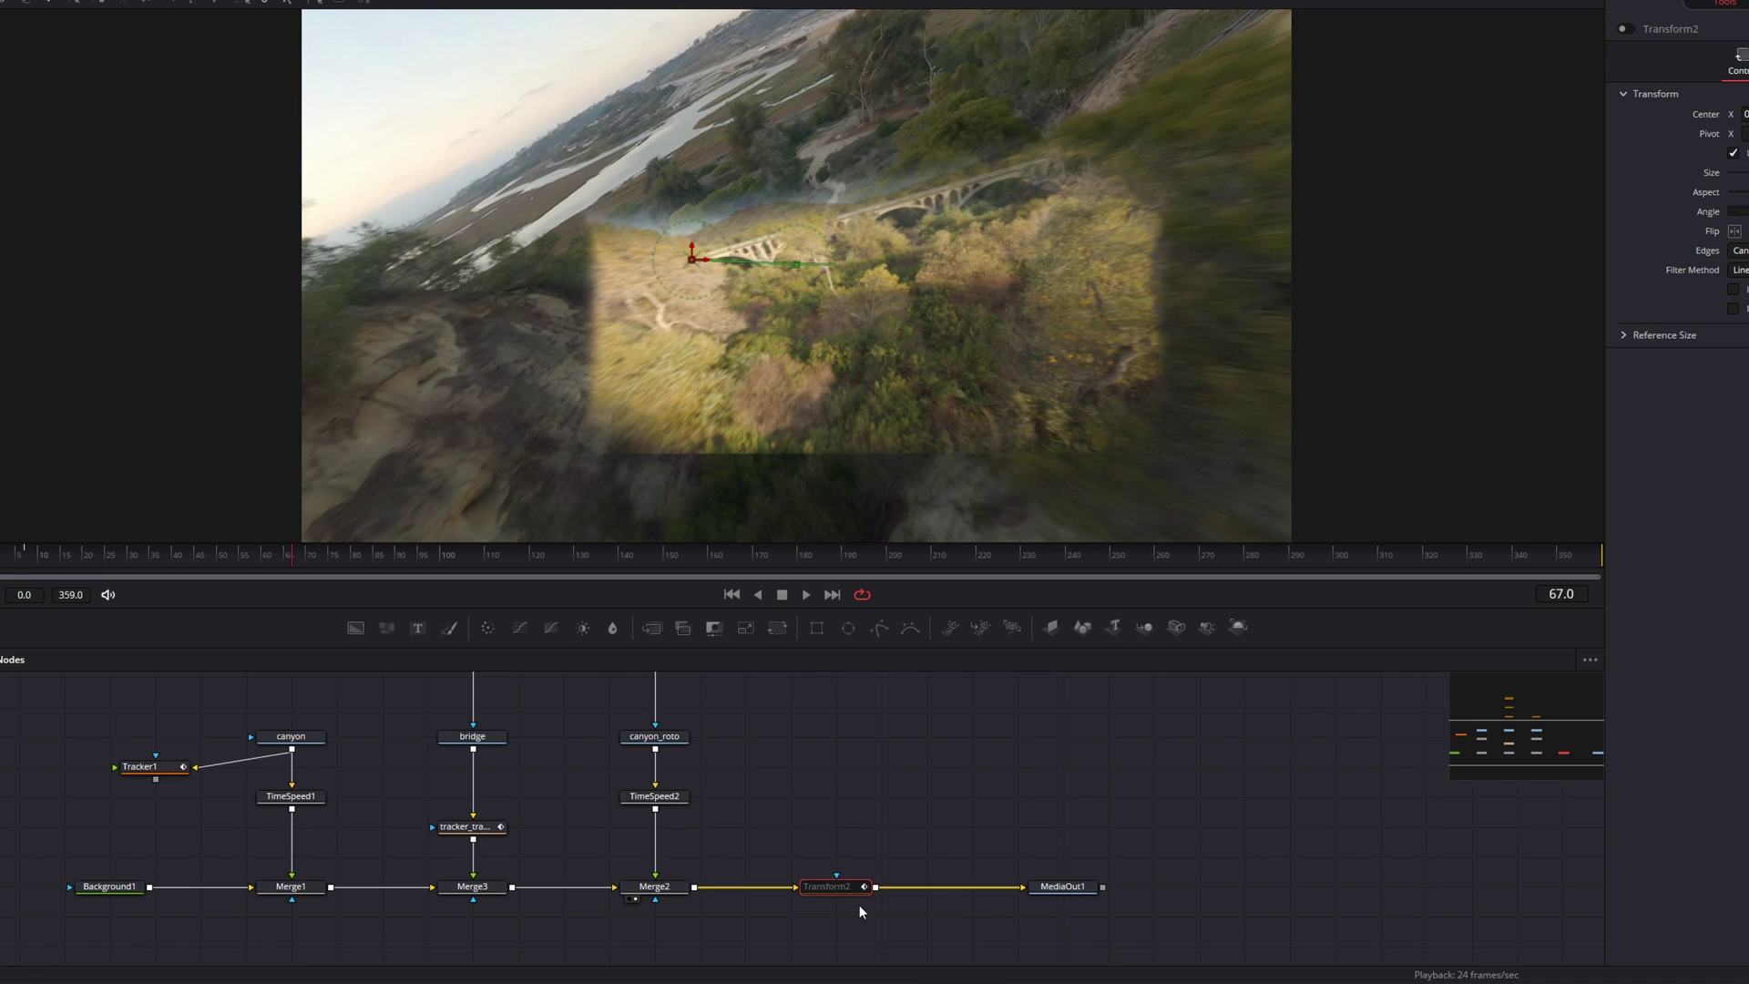
click(847, 889)
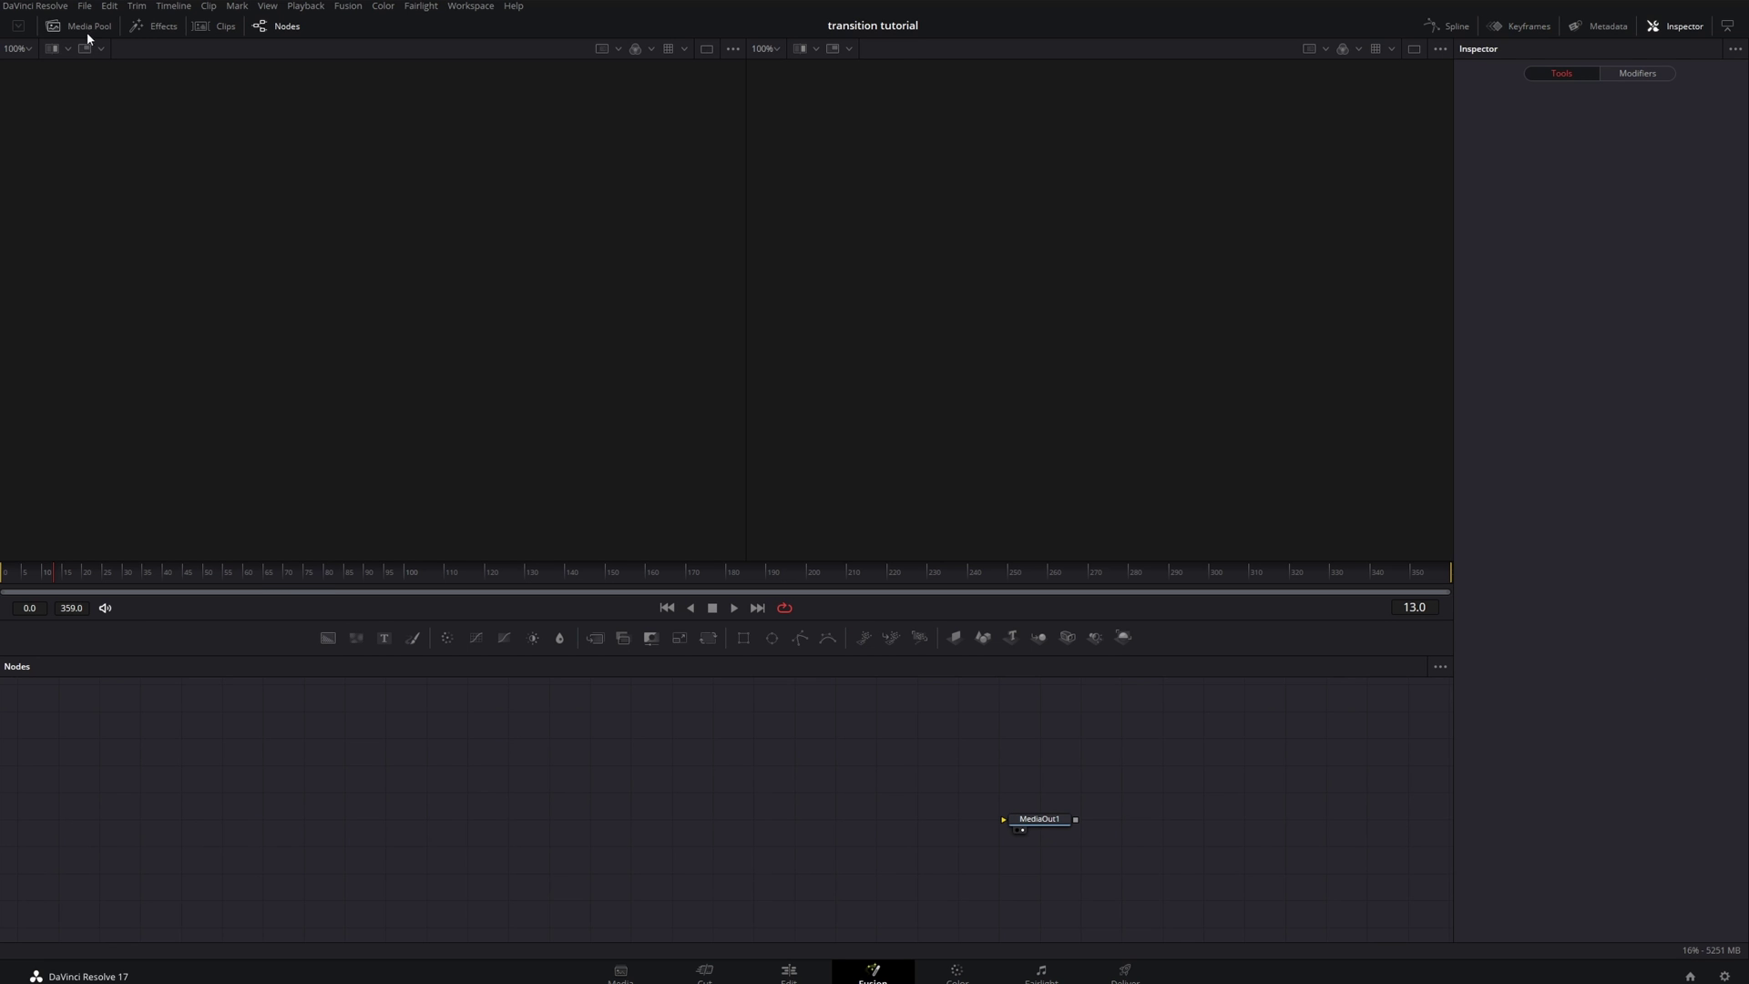
Bring both drone clips from the Media Pool into the new comp's node graph
click(85, 30)
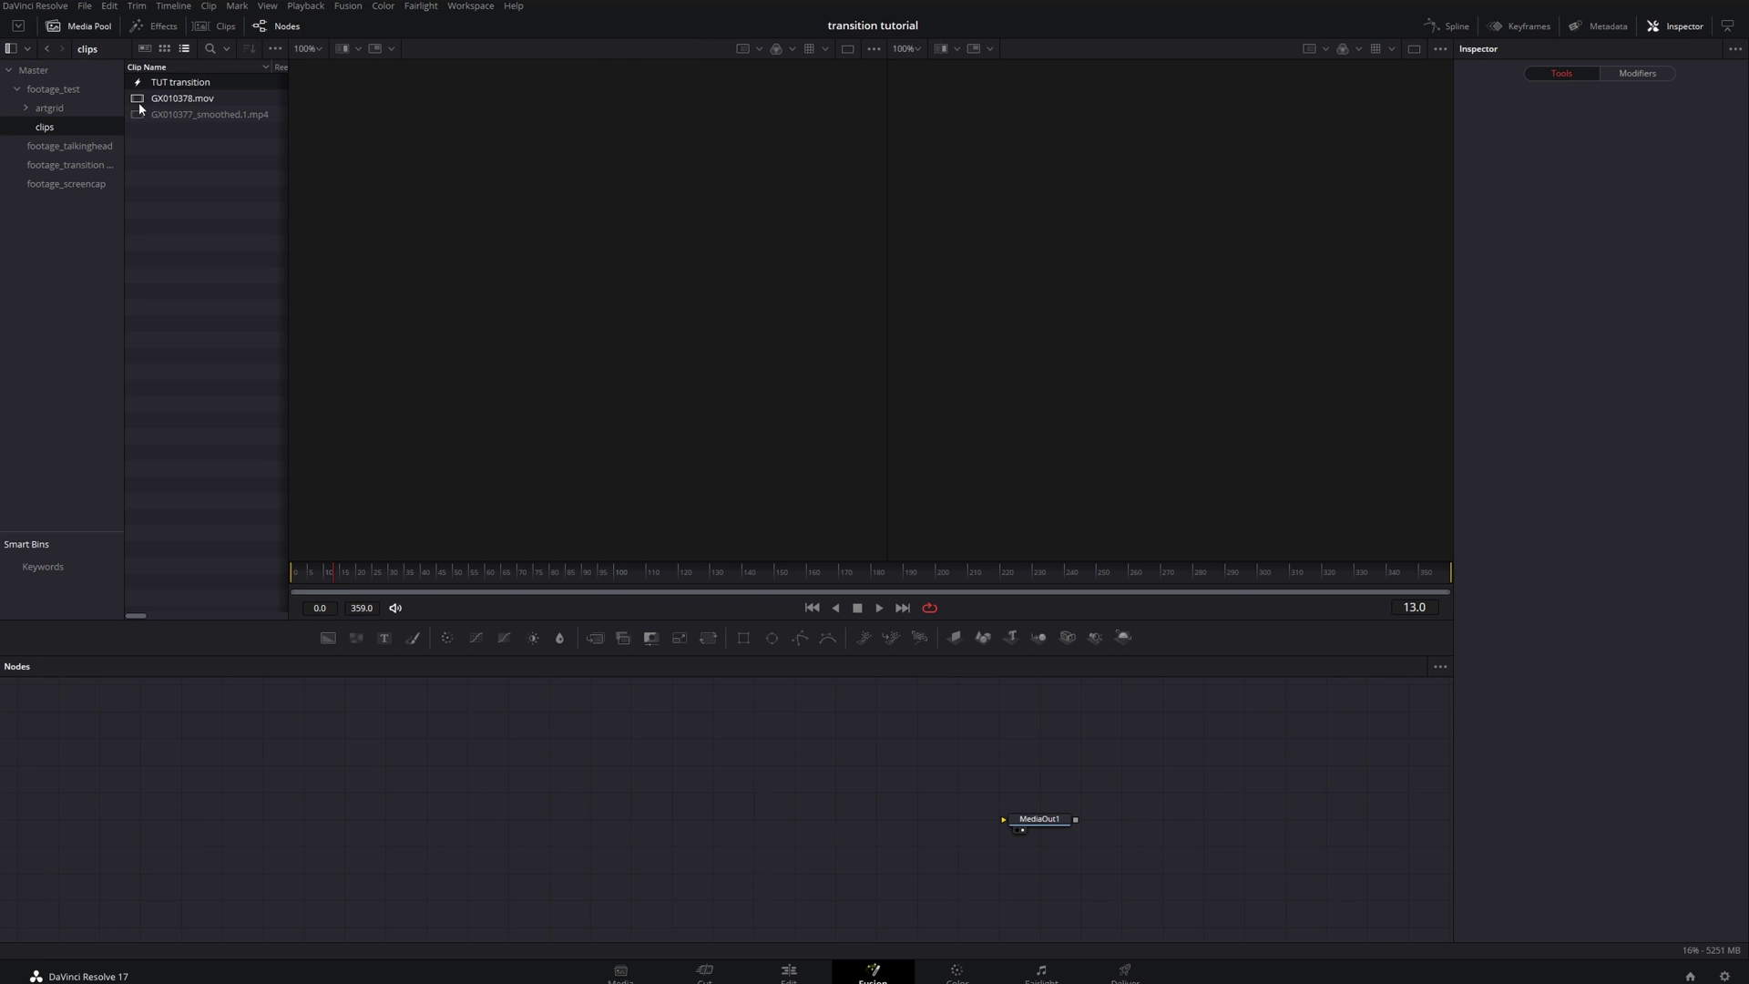
drag(470, 738, 468, 737)
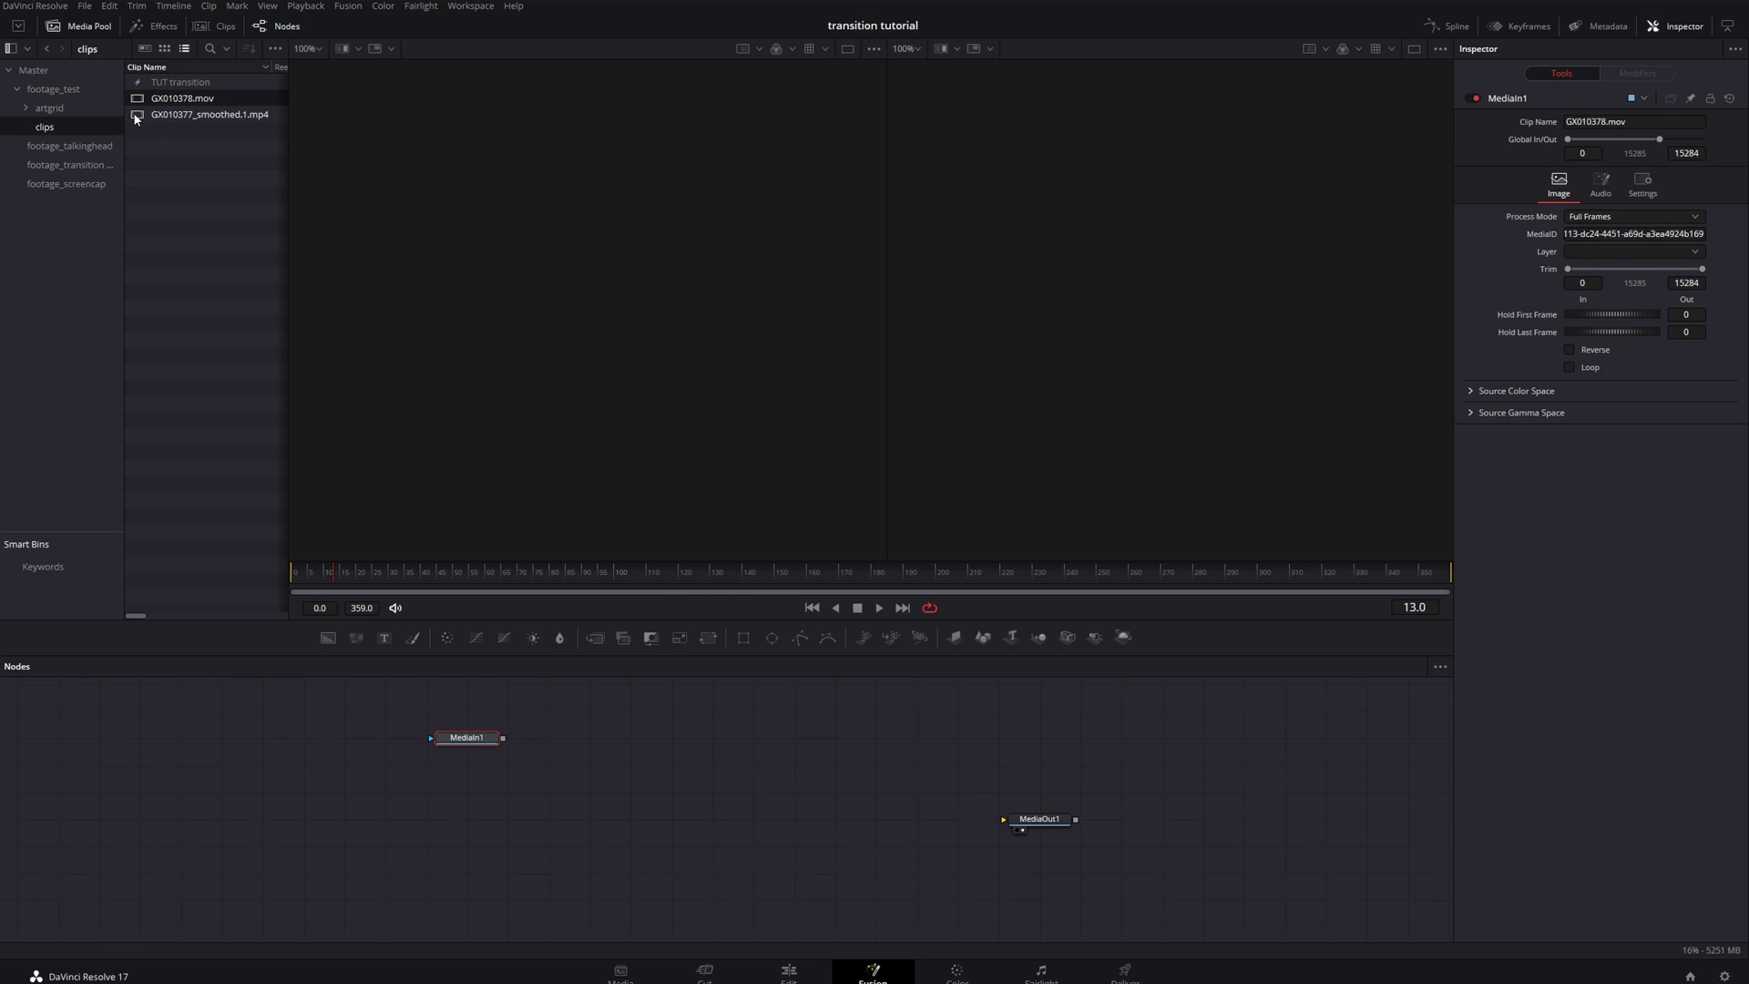
drag(458, 831, 467, 819)
Rename the two clip nodes 'canyon' and 'bridge'
key(F2)
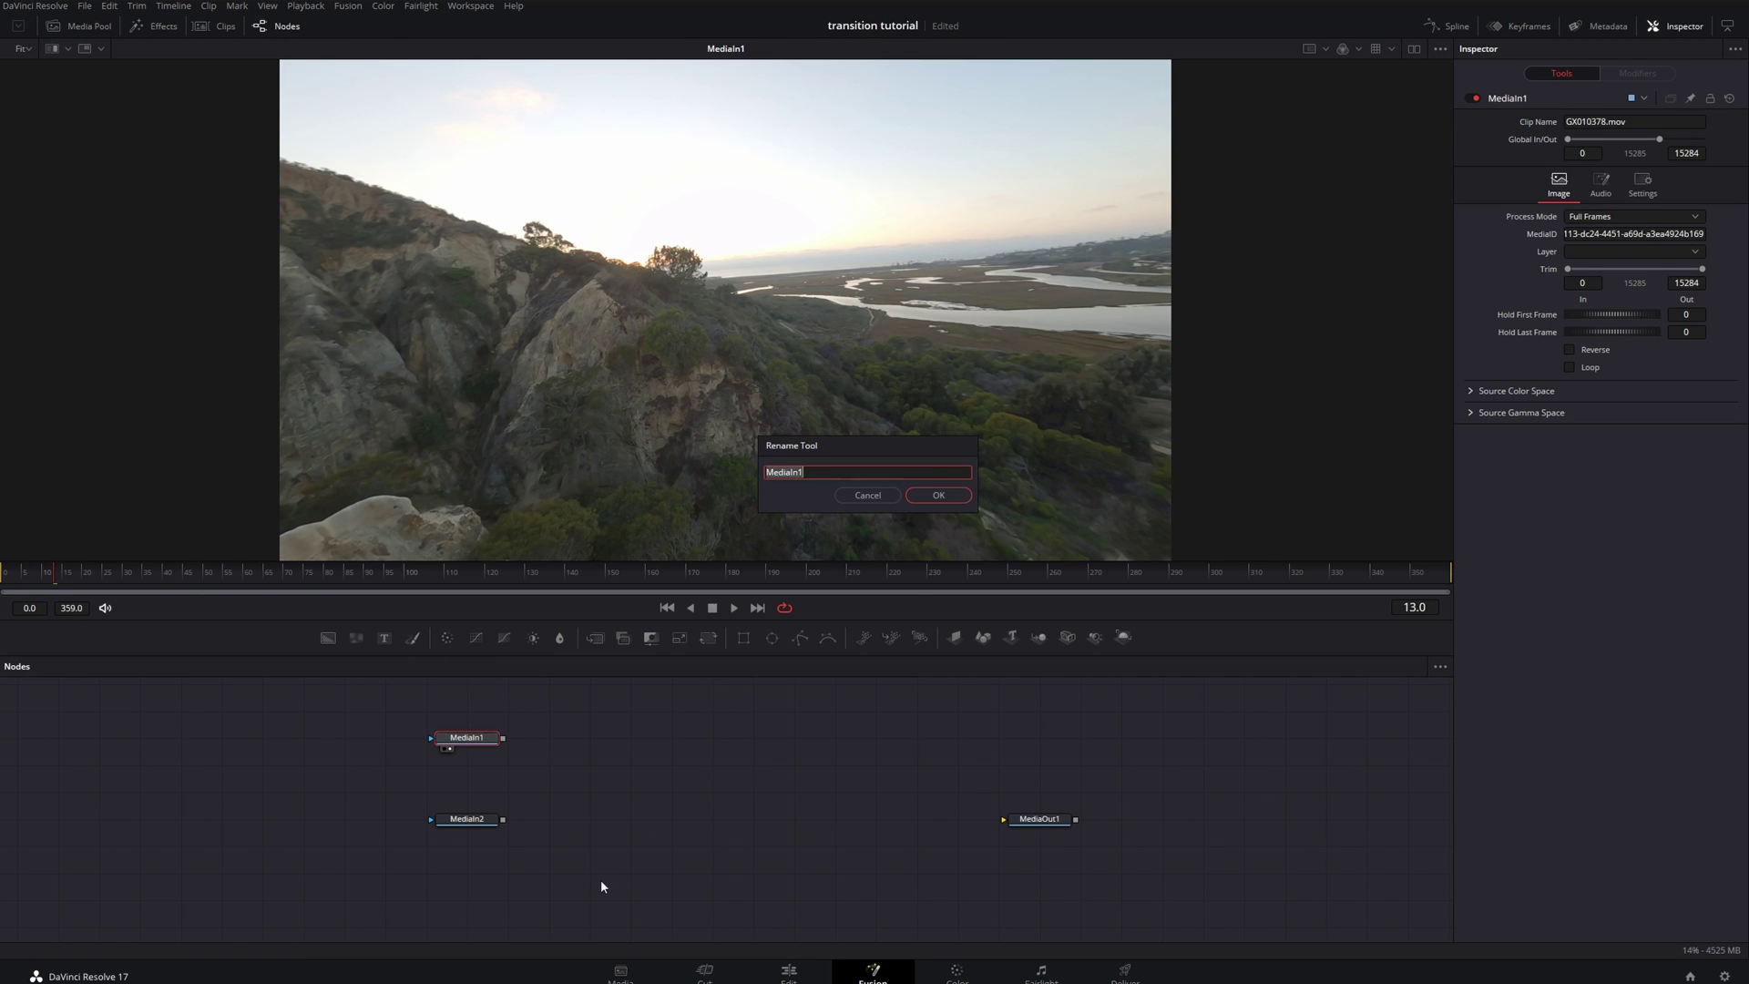
text(canyon)
key(Return)
click(480, 819)
key(F2)
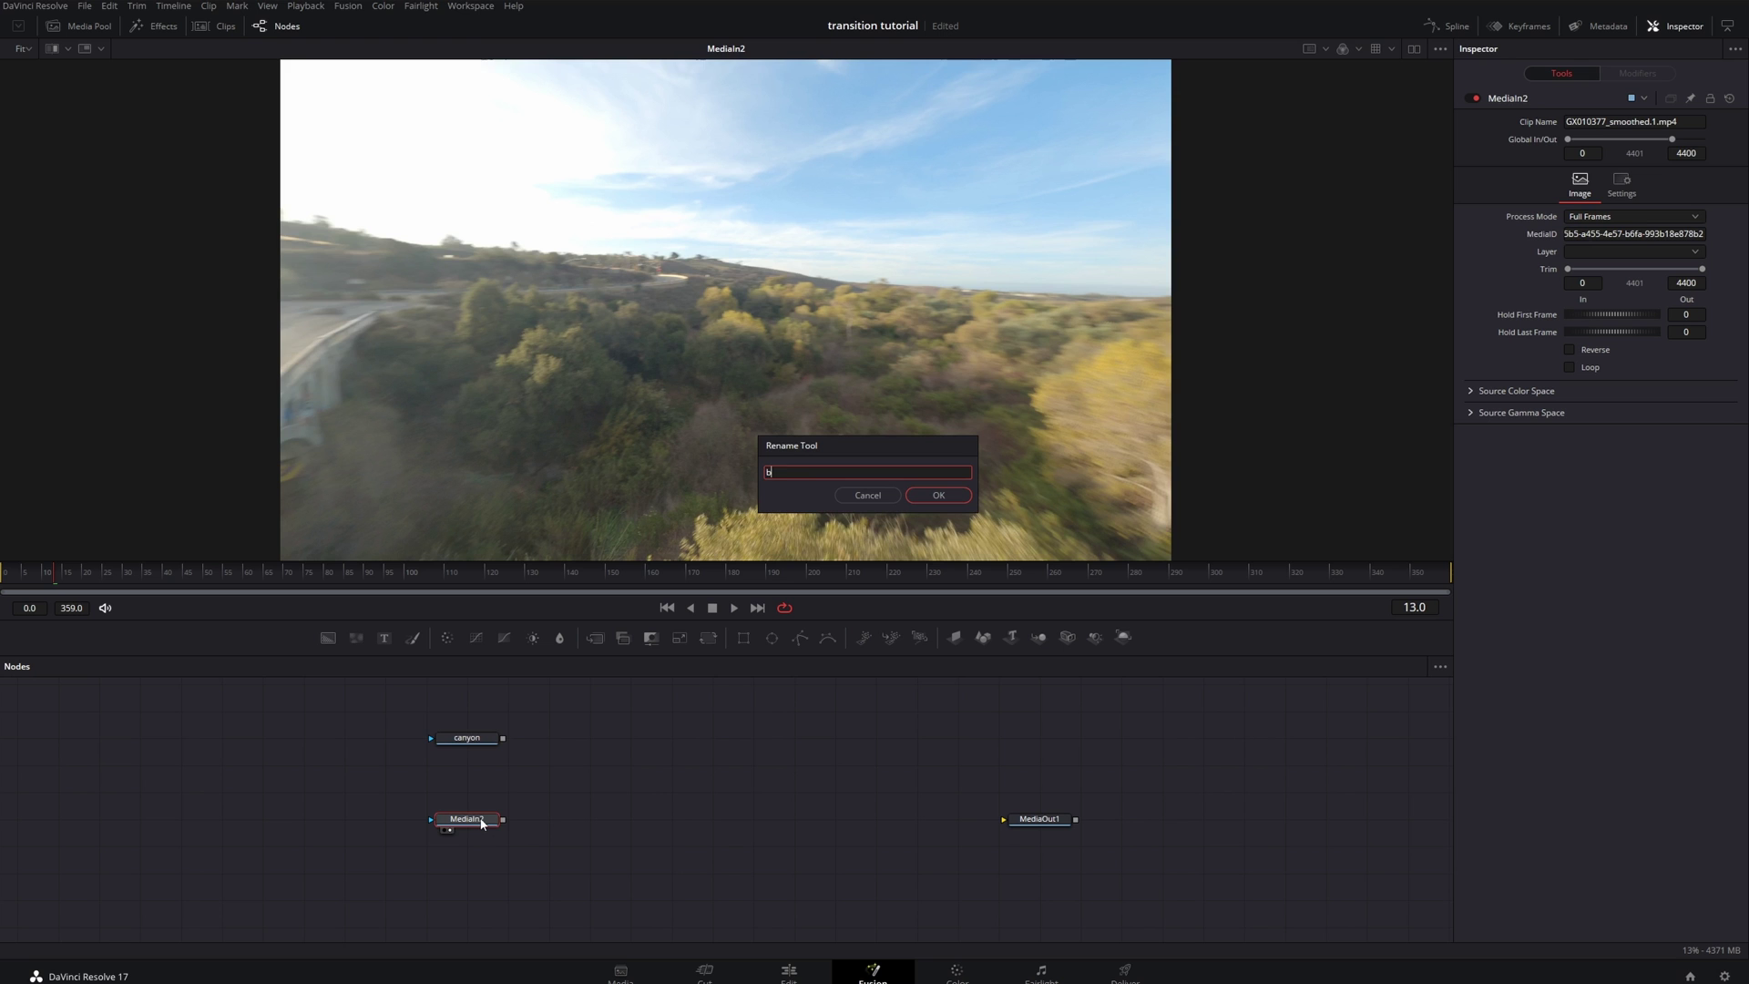
text(bridge)
key(Return)
Trim canyon to start at frame 5438 and bridge to 1093–1261, then go to frame 170
click(466, 738)
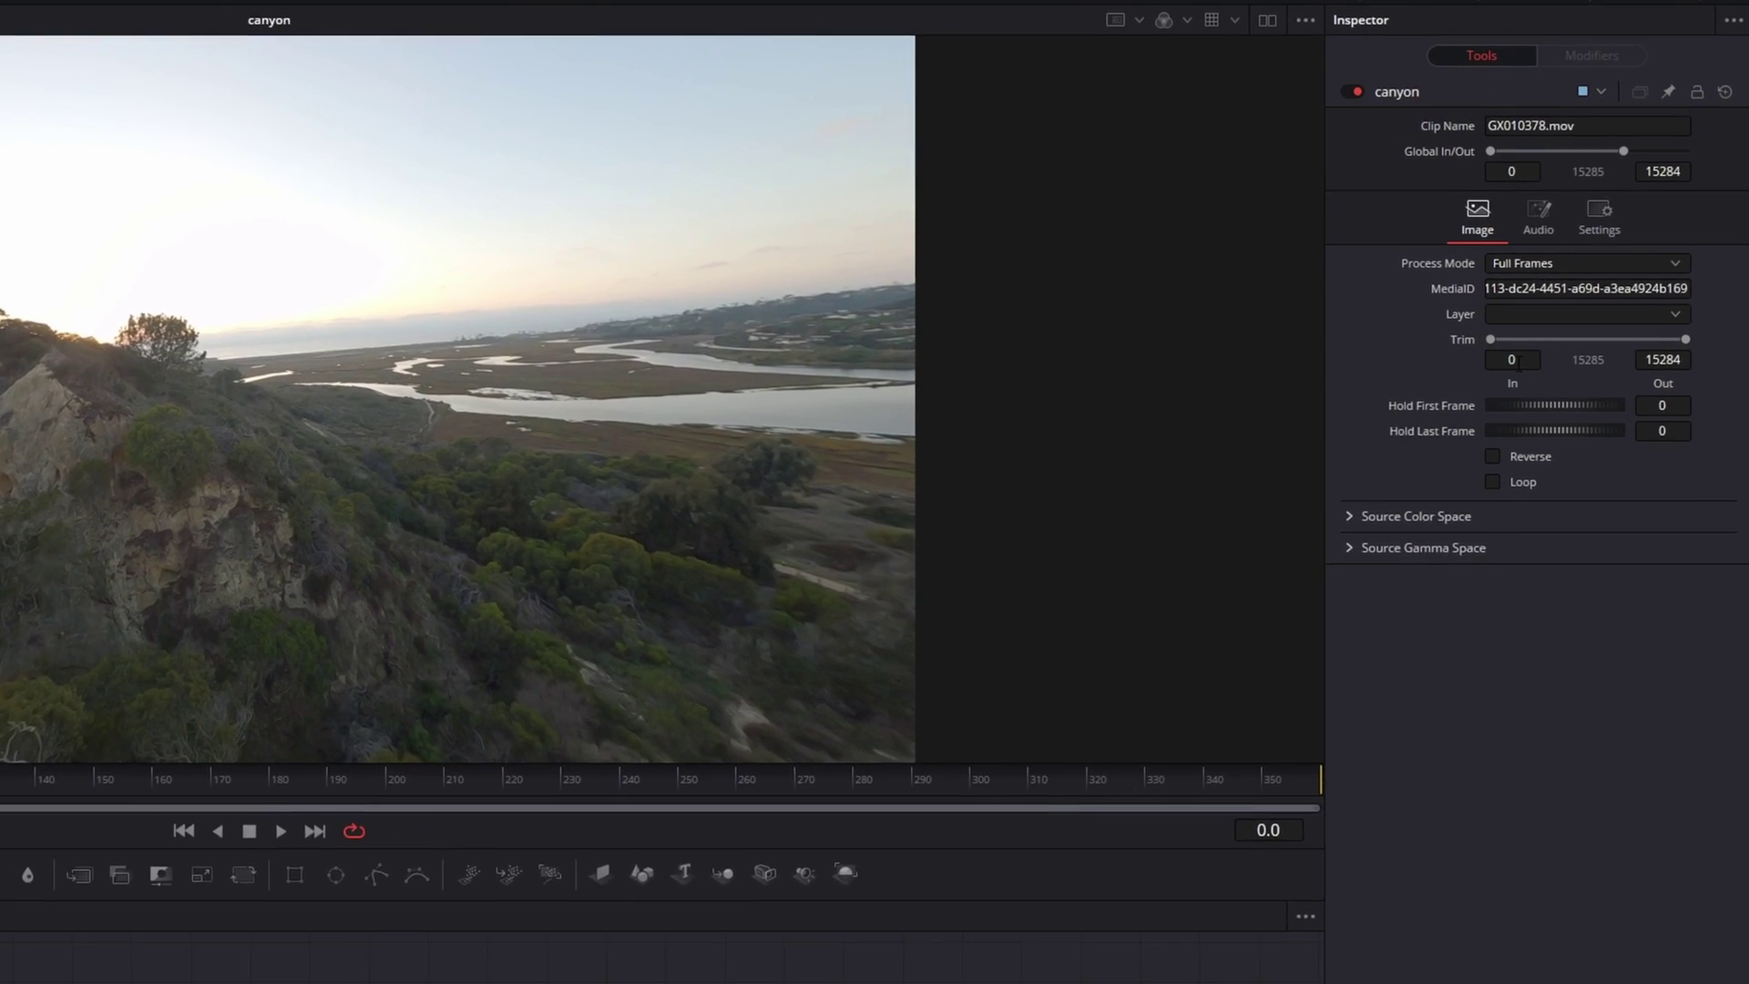
drag(1483, 391, 1506, 424)
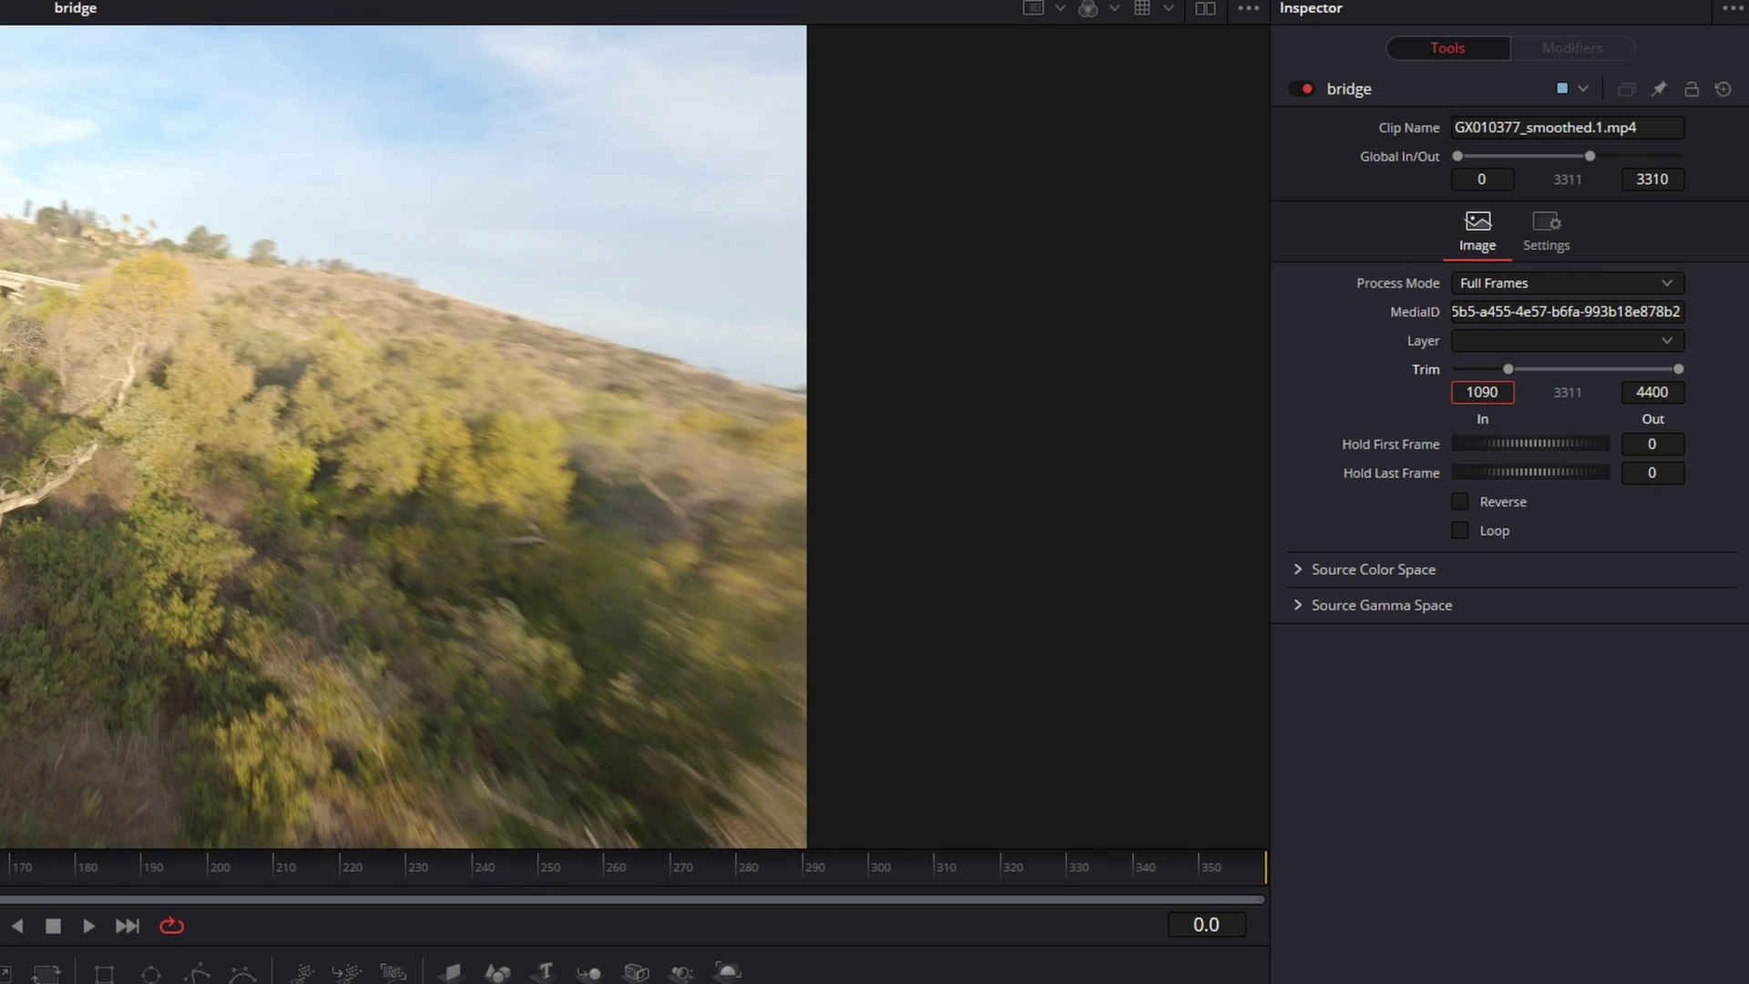
drag(1481, 421, 1483, 420)
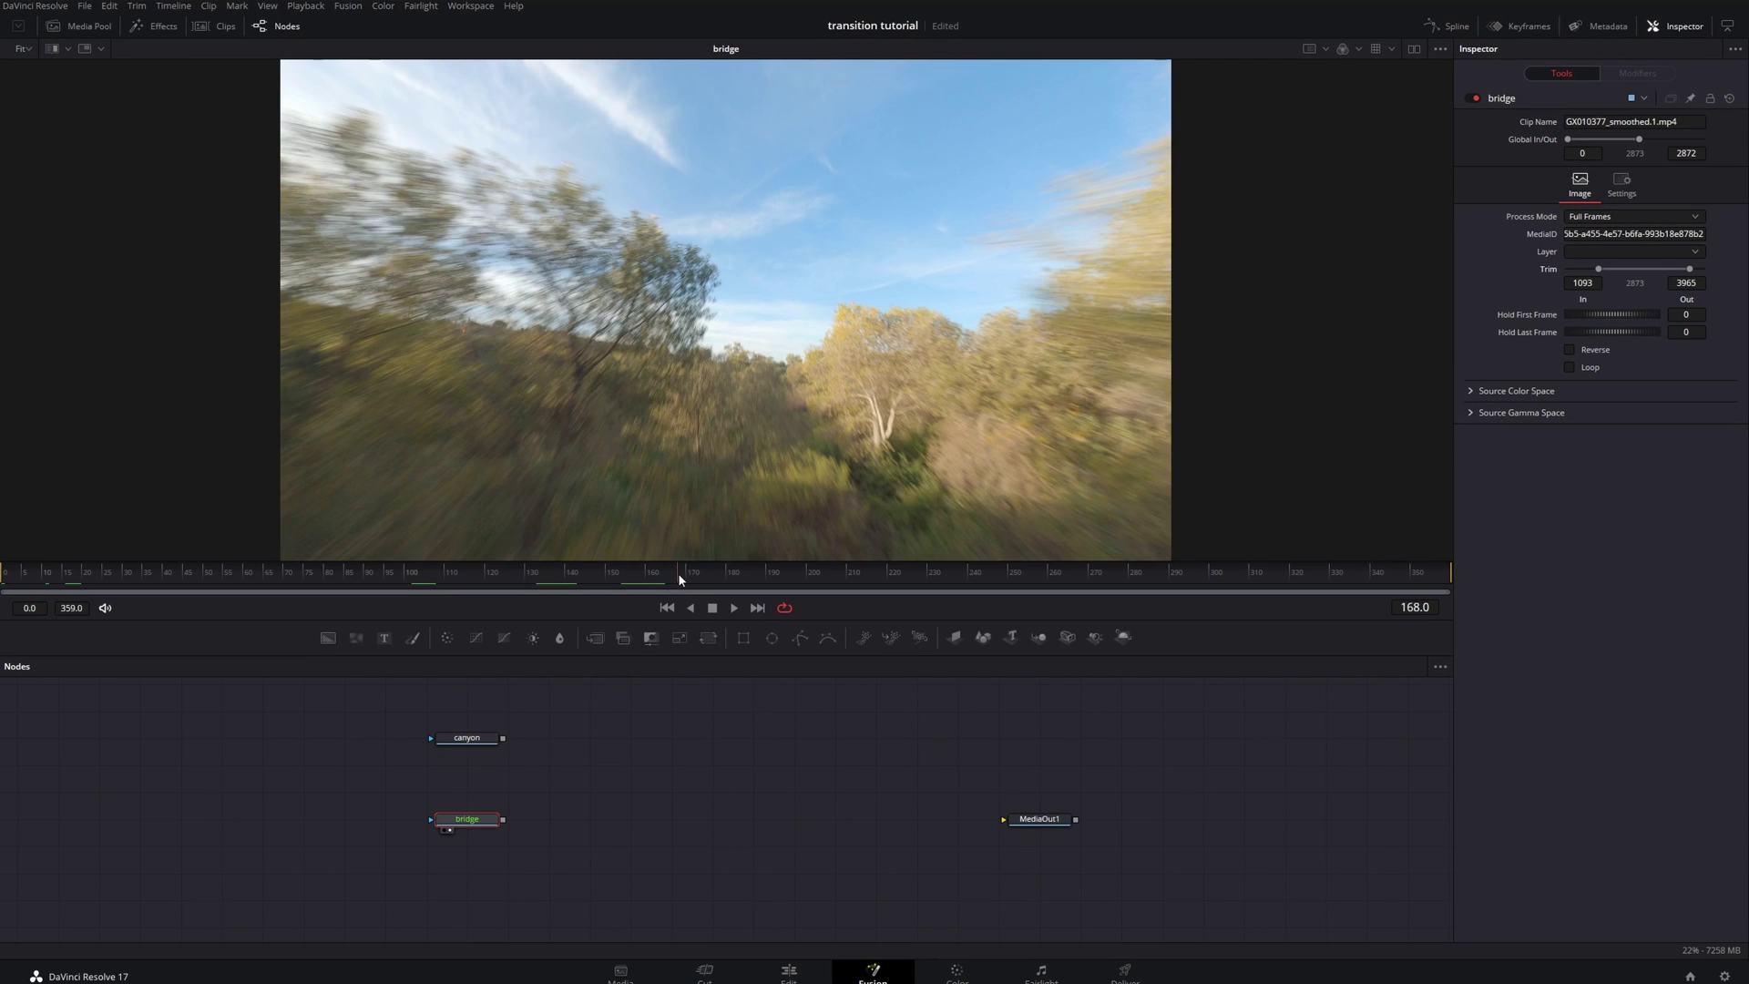
drag(678, 572, 685, 573)
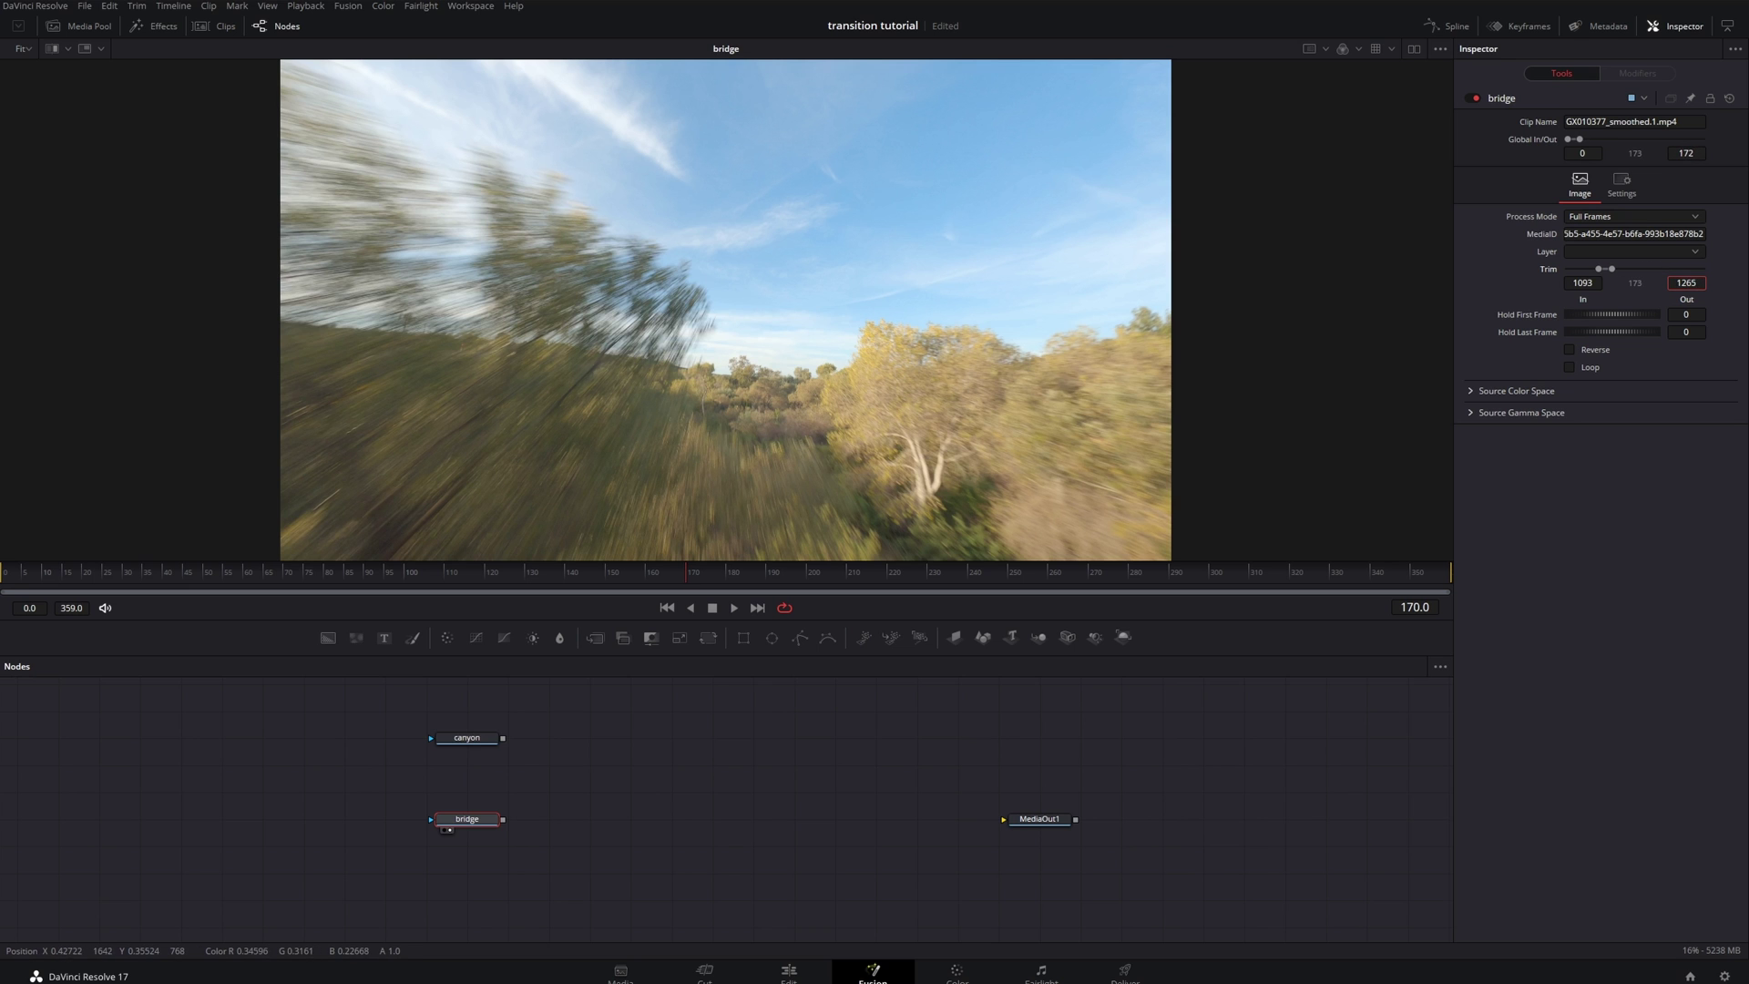
Arrange canyon and bridge side by side and paste a copy of the canyon node
drag(466, 737, 409, 742)
drag(435, 818, 478, 740)
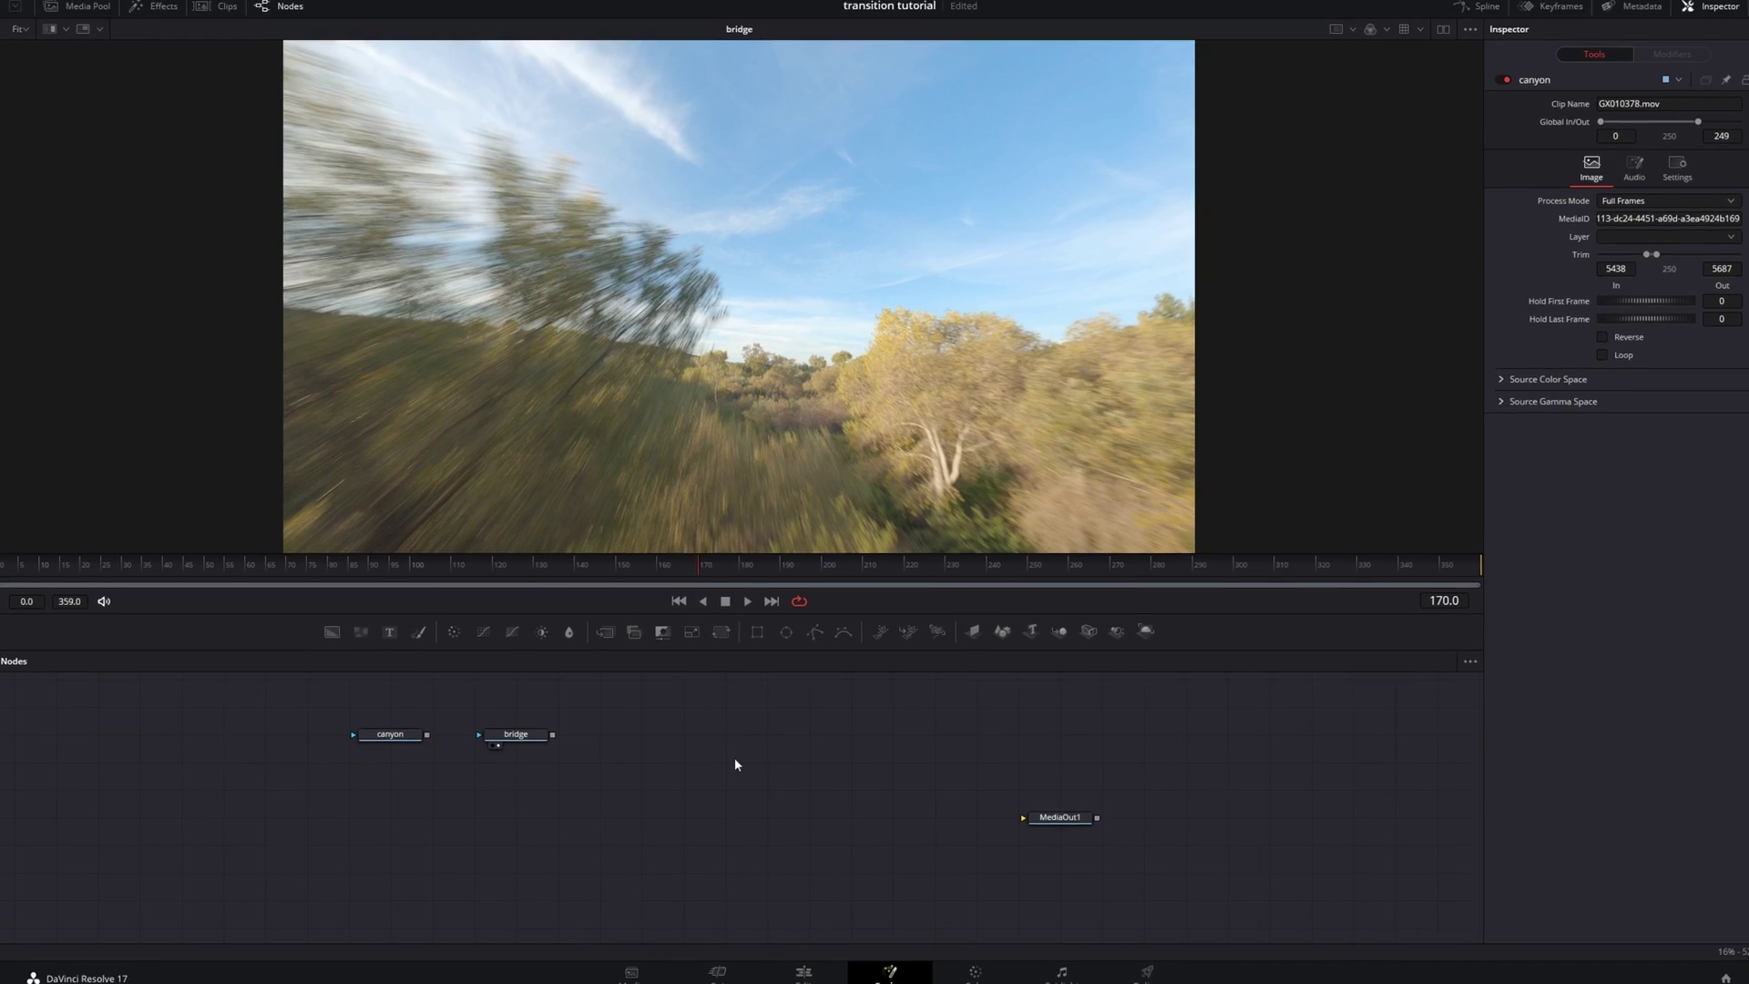
key(ctrl+v)
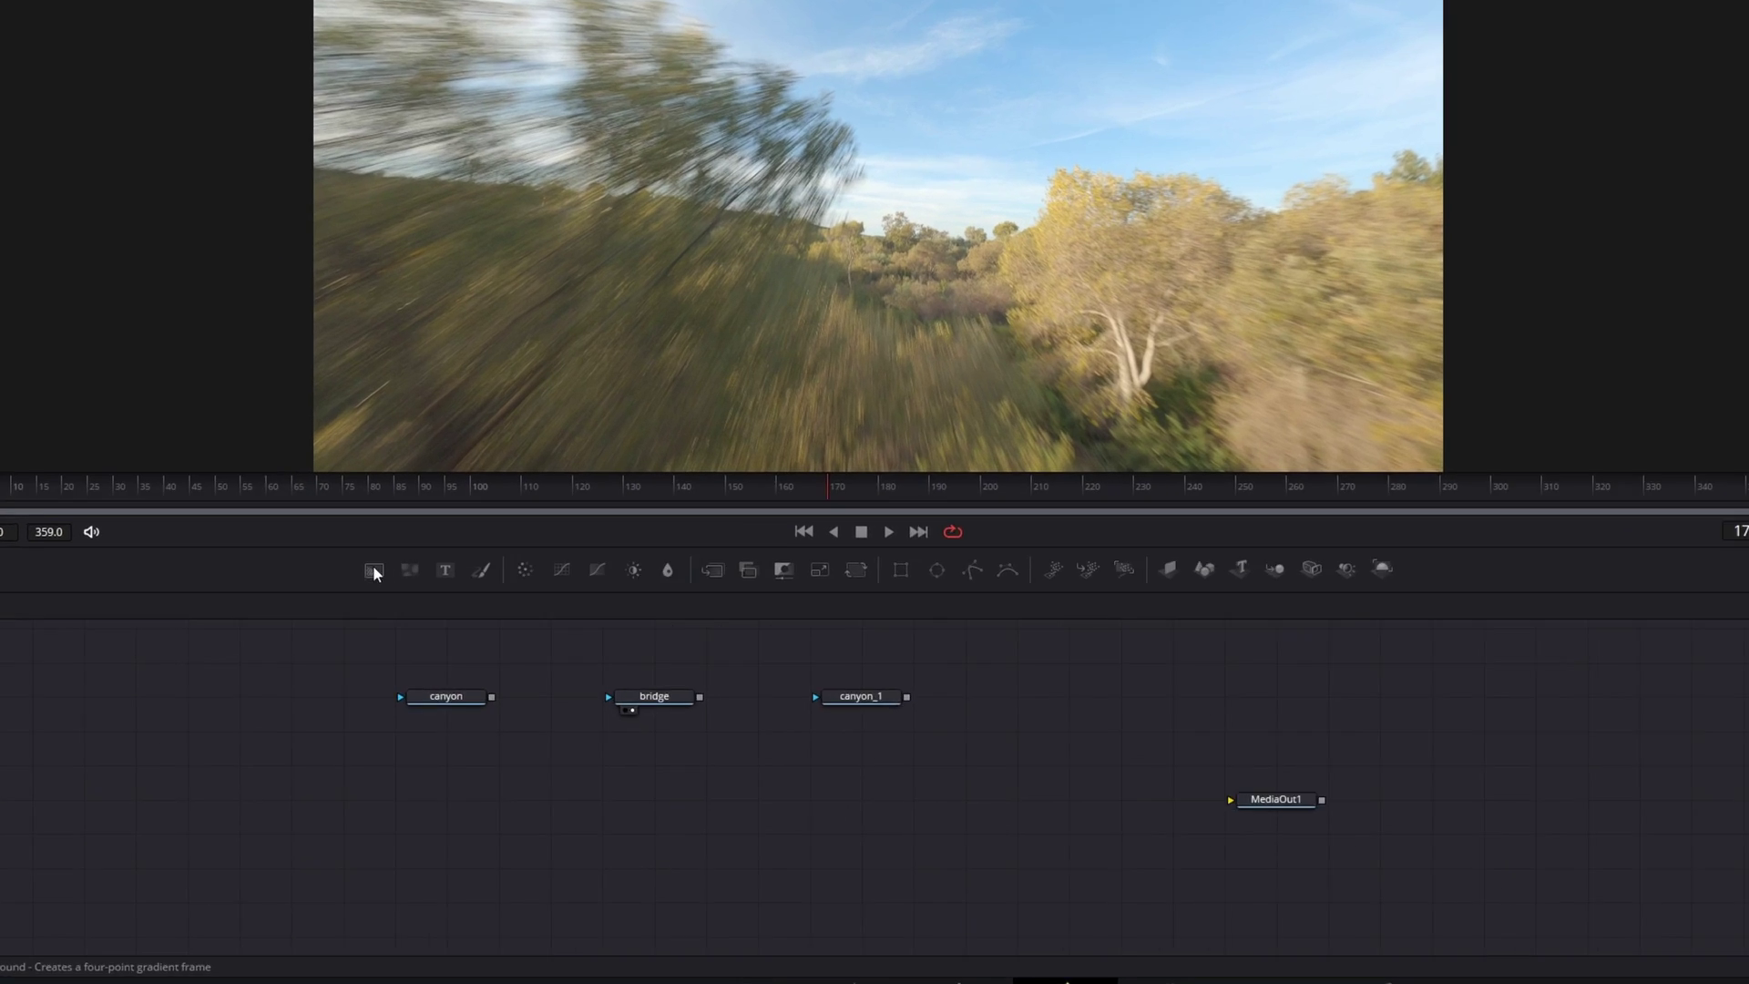
Add a Background1 node connected to the output, sized 2704×1520
drag(334, 631, 201, 828)
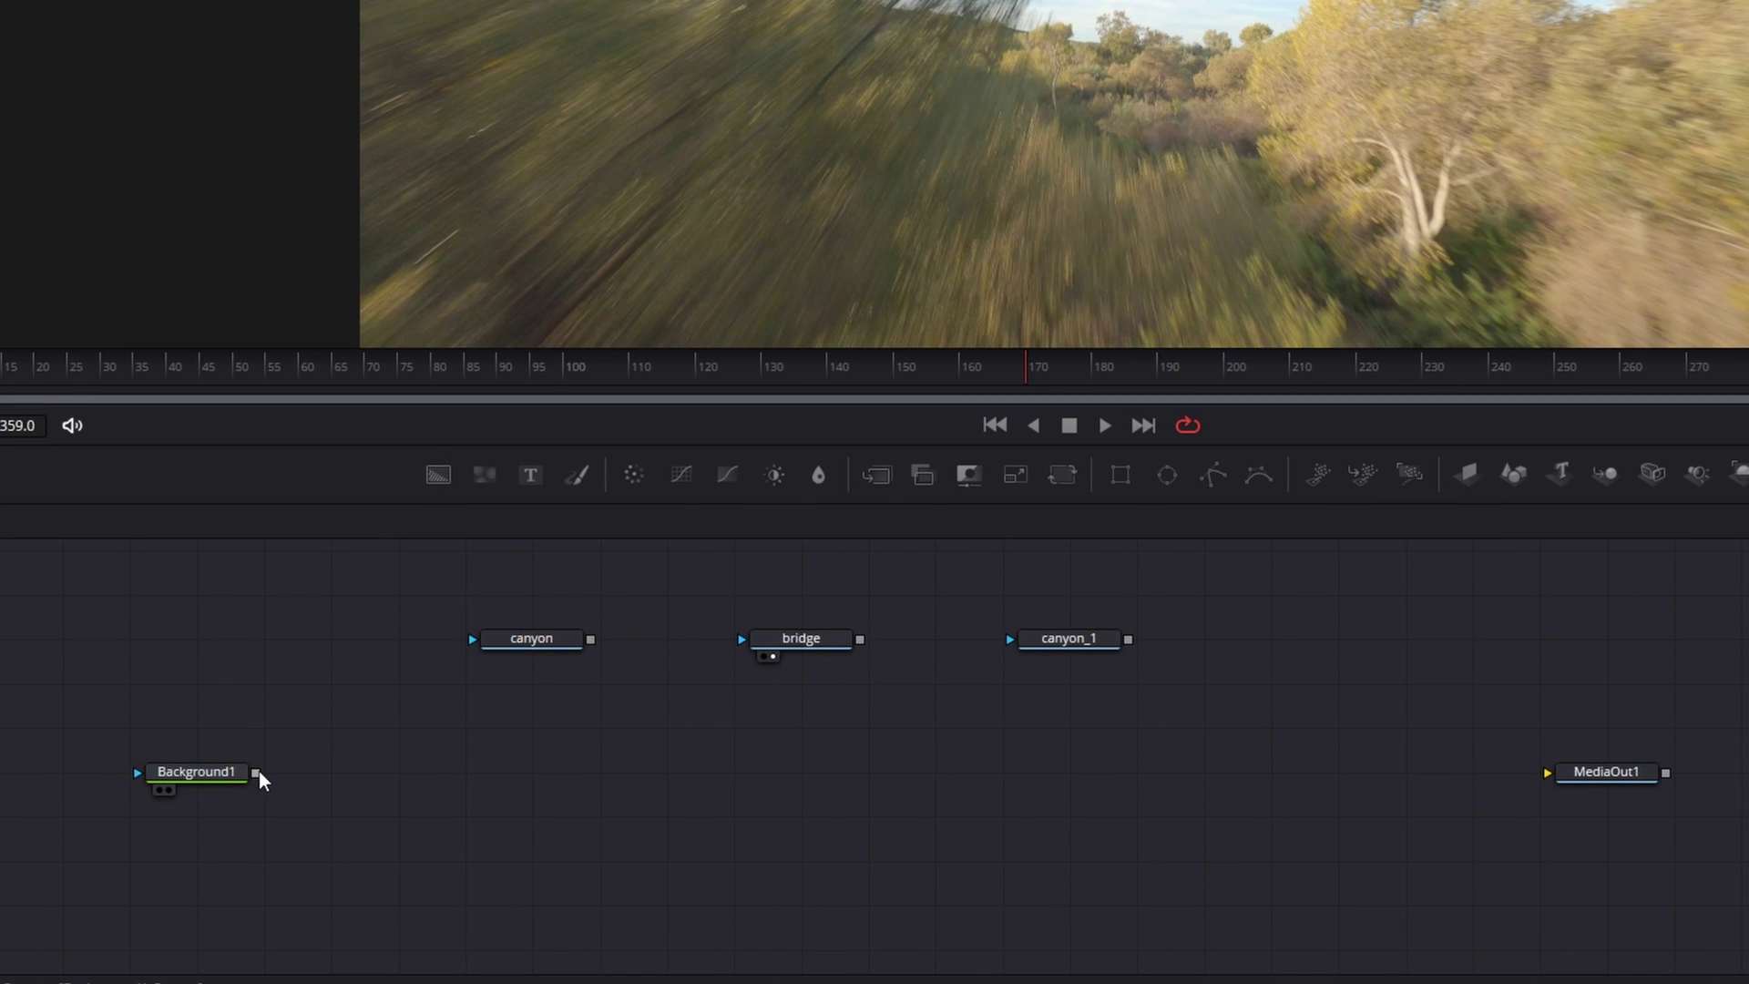
drag(258, 775, 1546, 773)
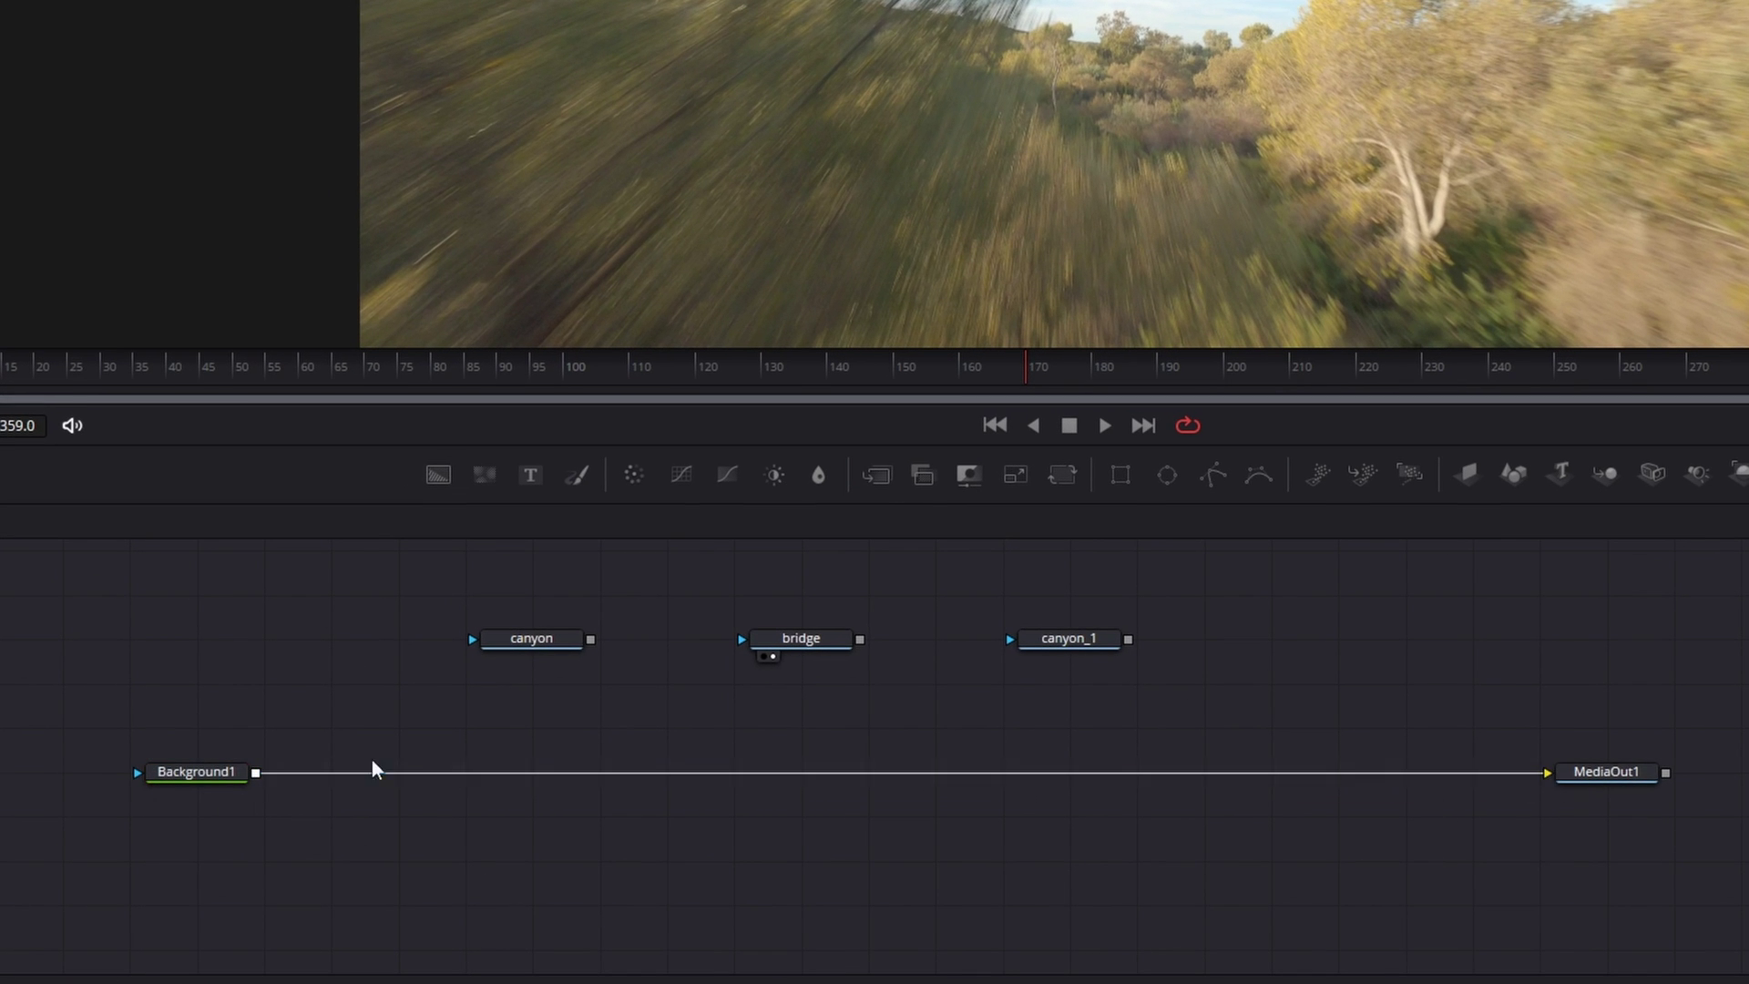
click(195, 772)
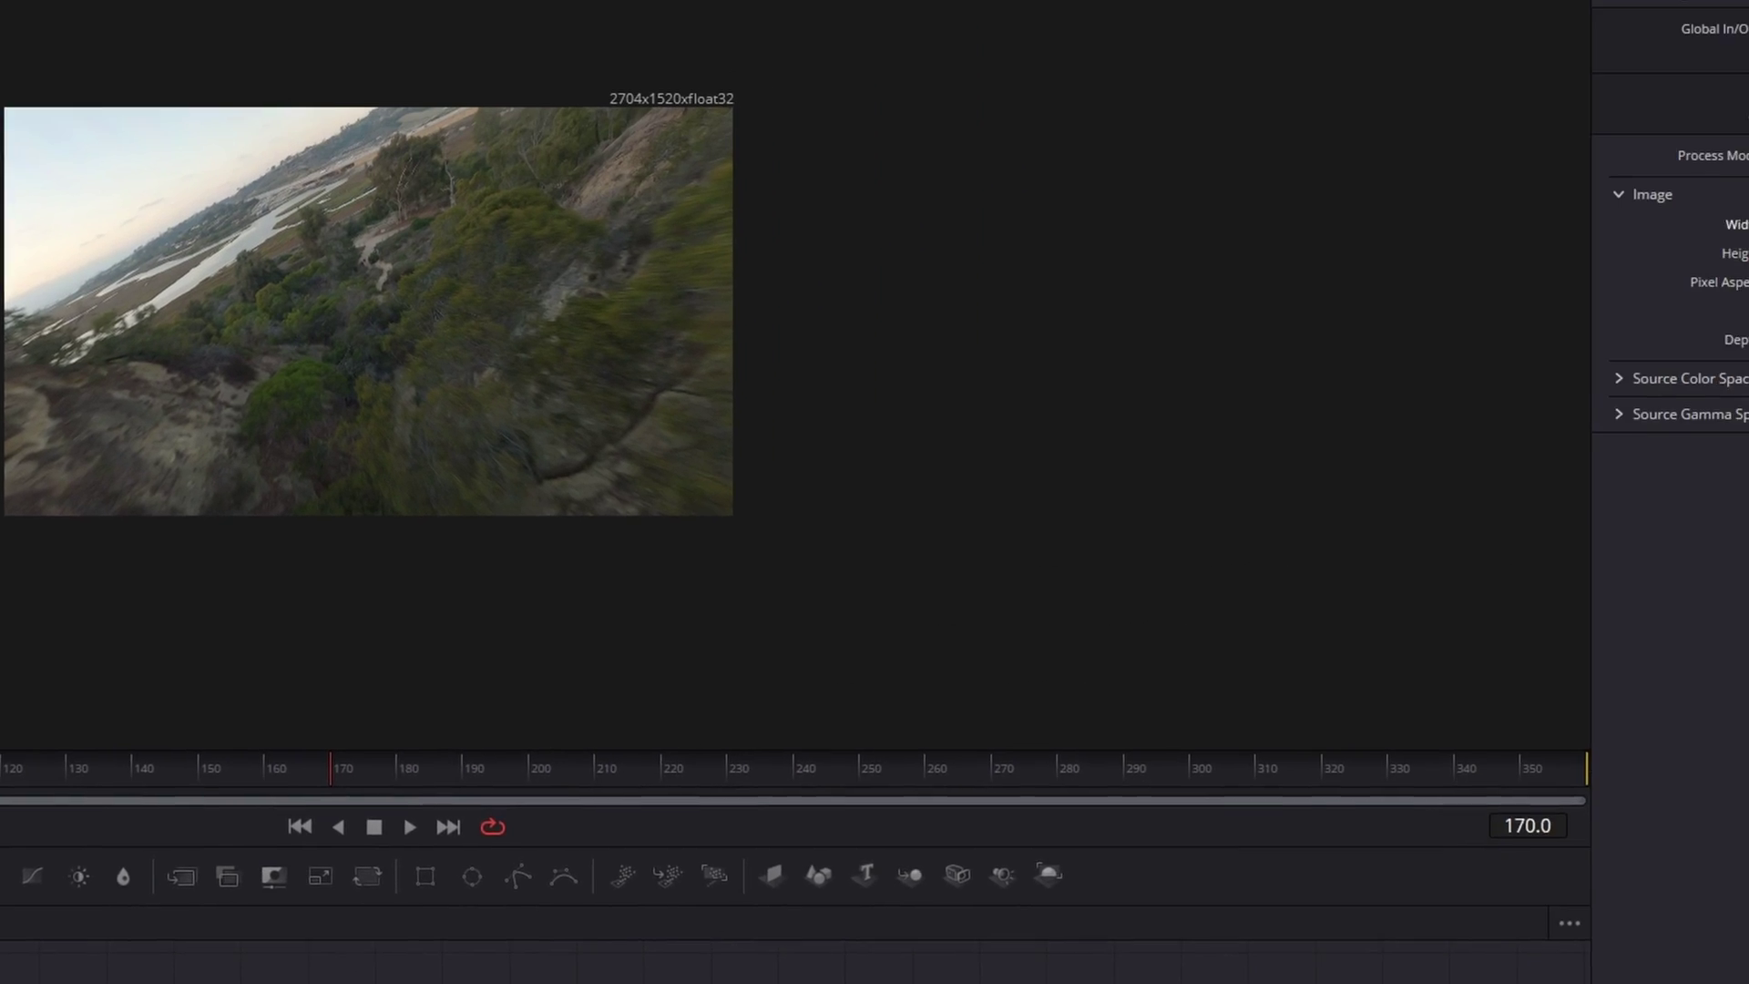
text(2704)
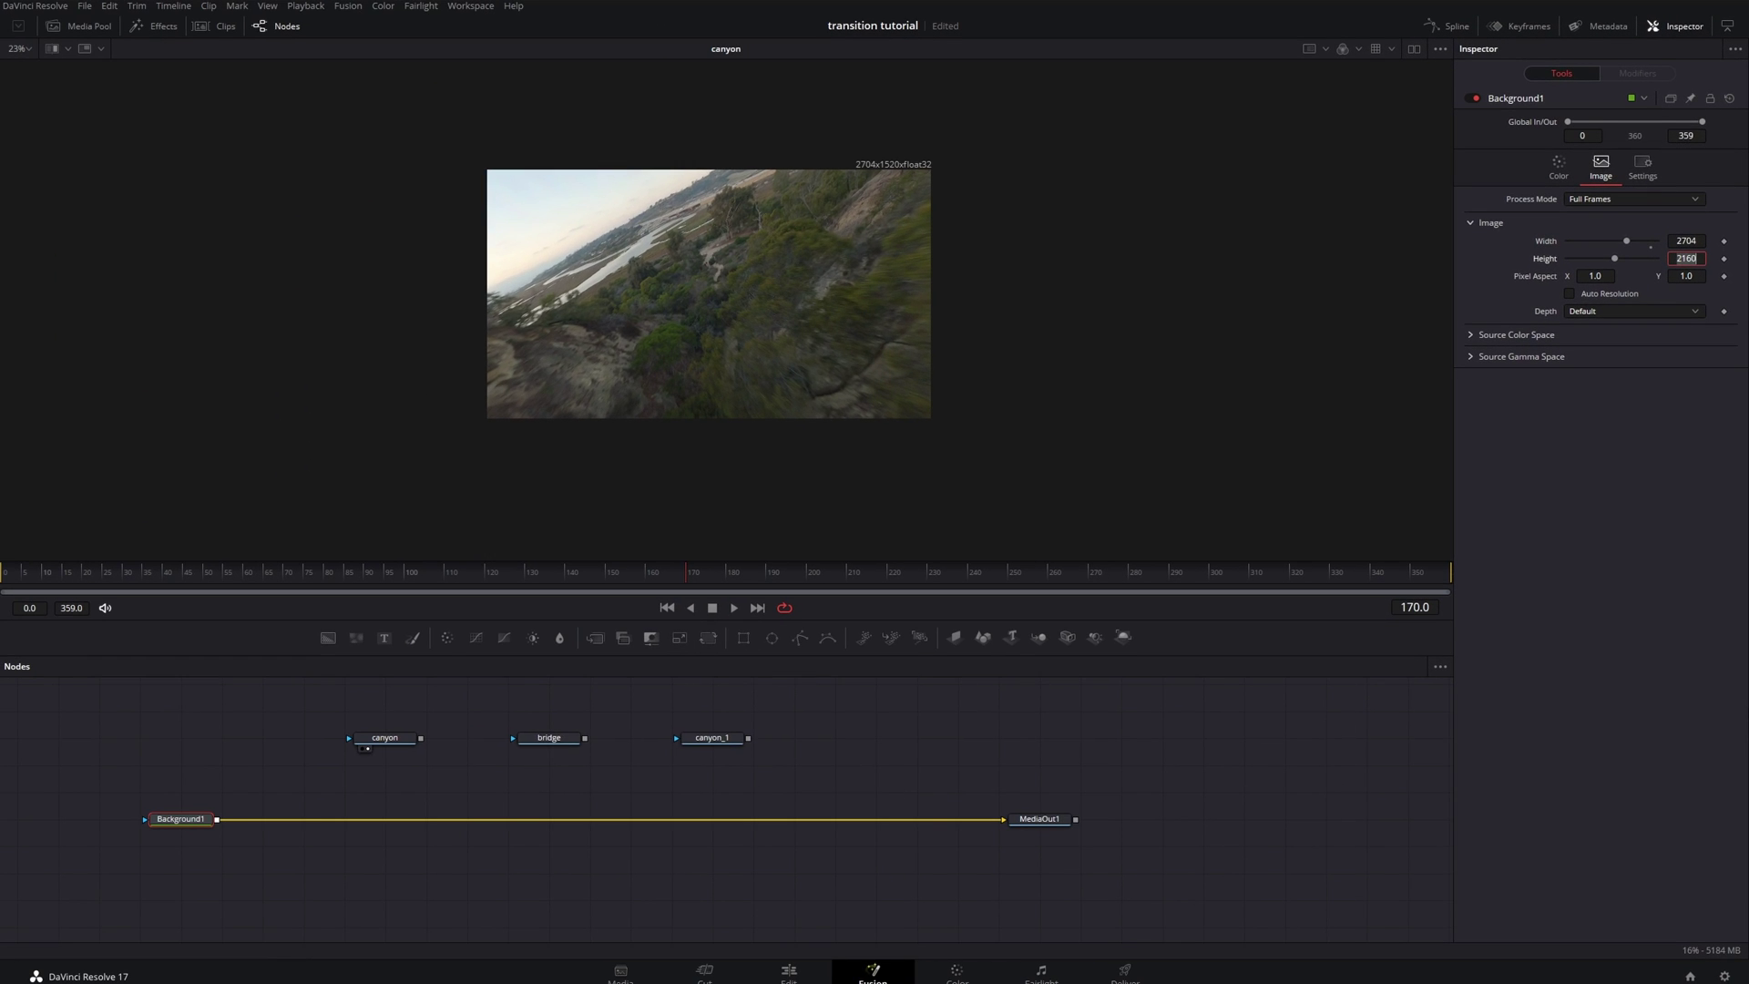
Merge canyon over Background1 through a TimeSpeed node at speed 2.4
drag(427, 772, 392, 796)
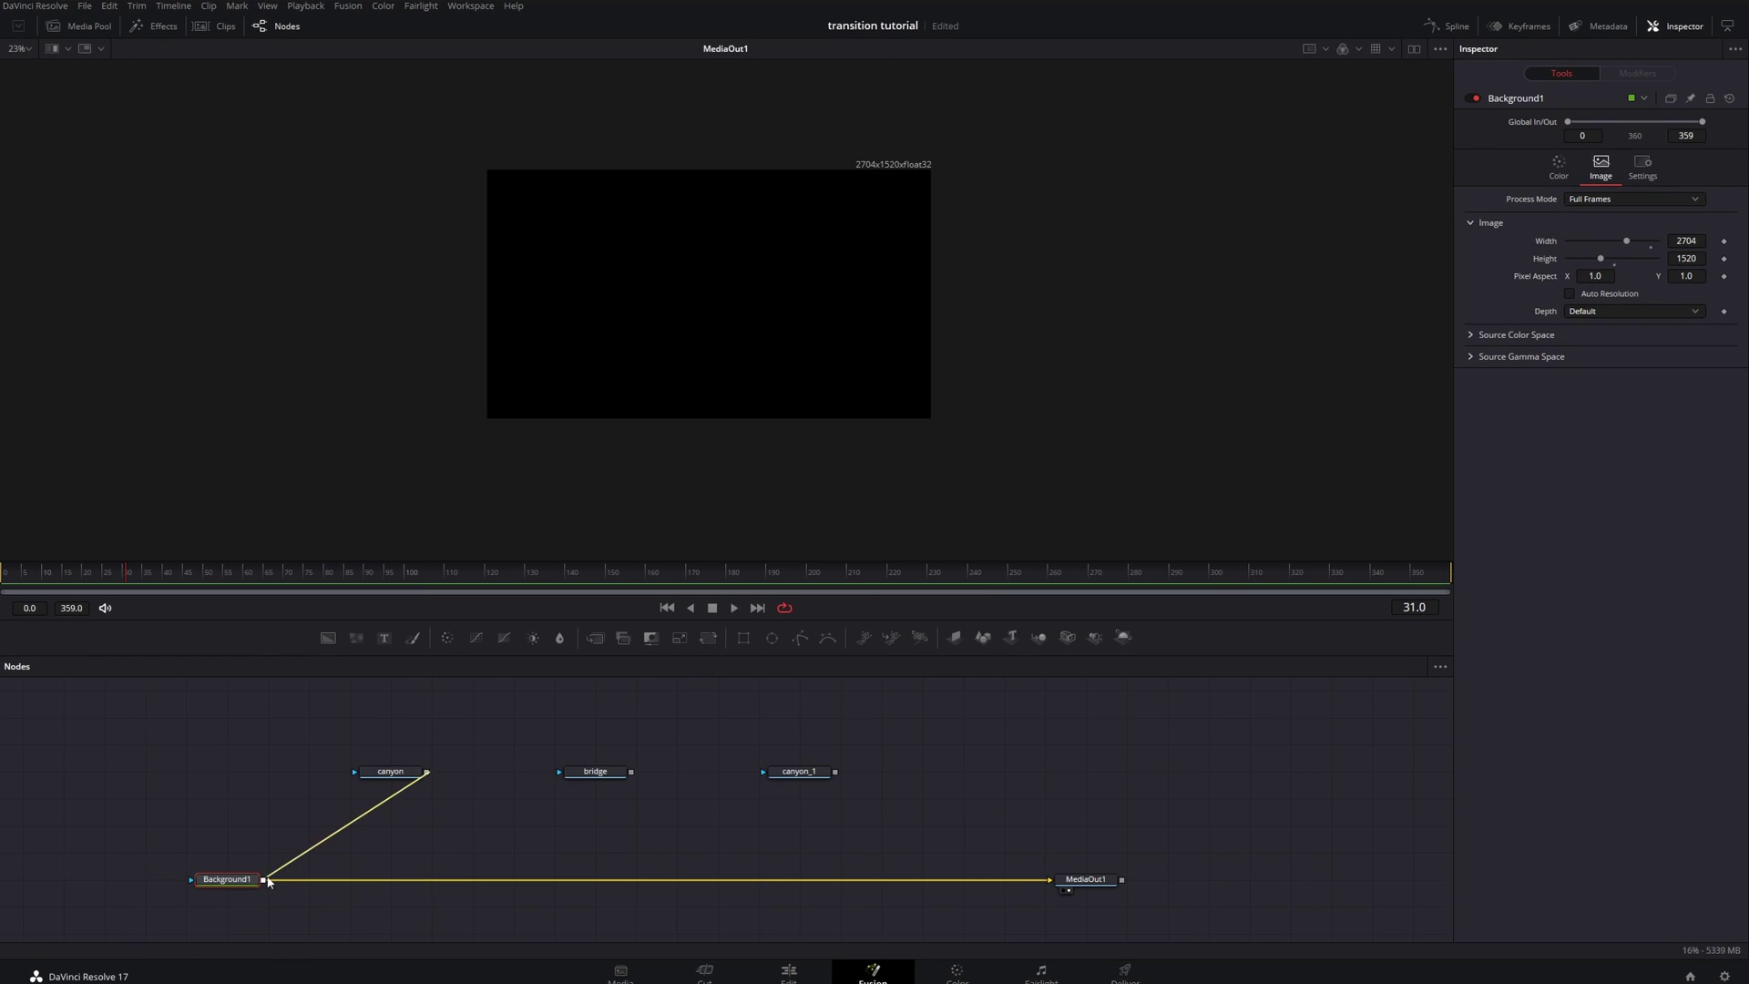
drag(265, 888, 263, 882)
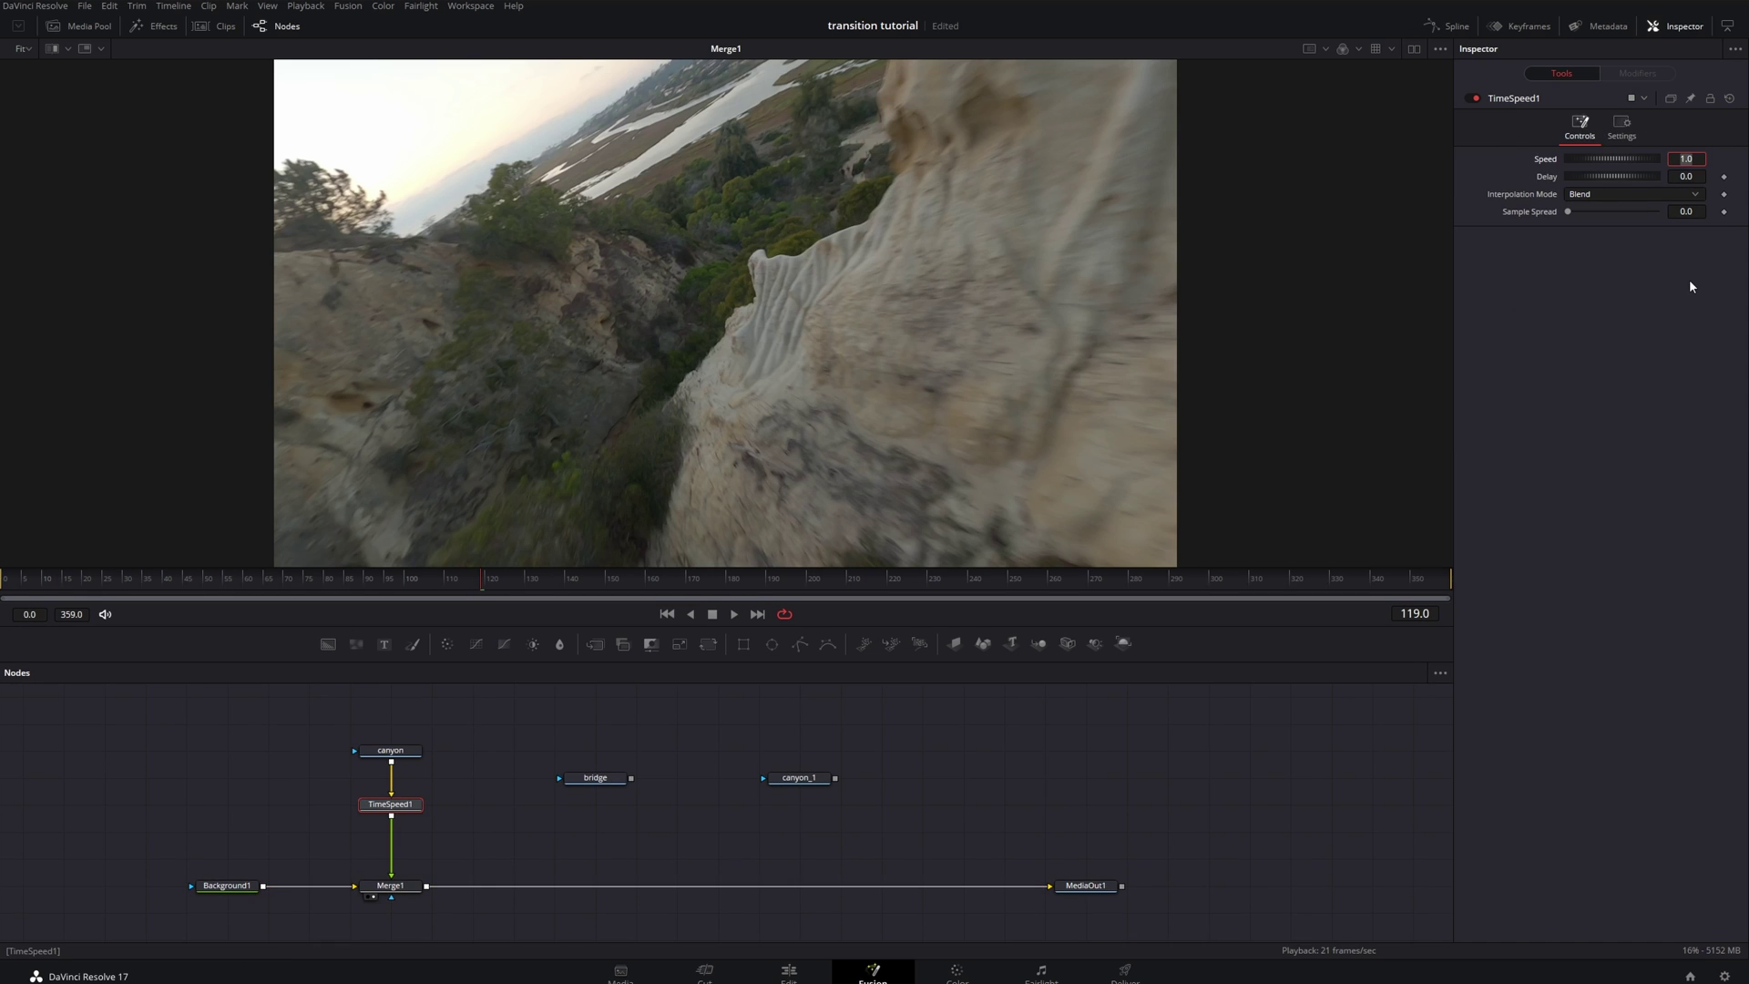
key(Return)
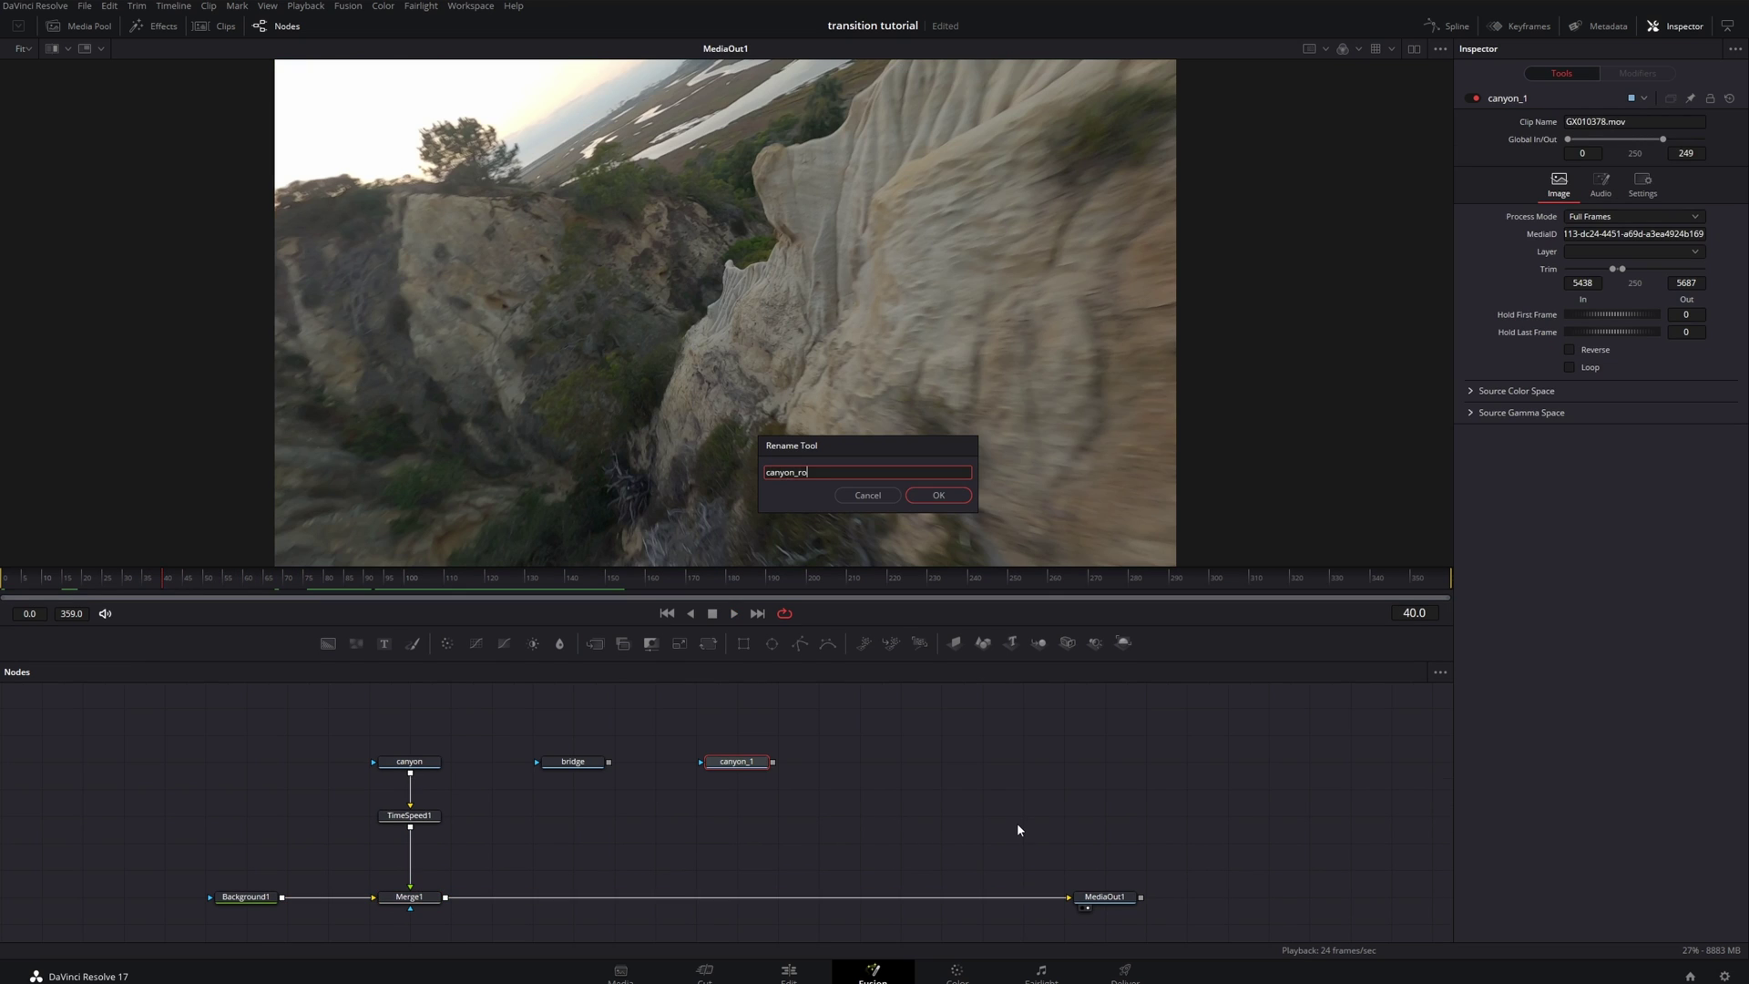
Rename the copy 'canyon_roto' and trace the cliff edge with a Polygon mask
text(to)
key(Return)
click(800, 644)
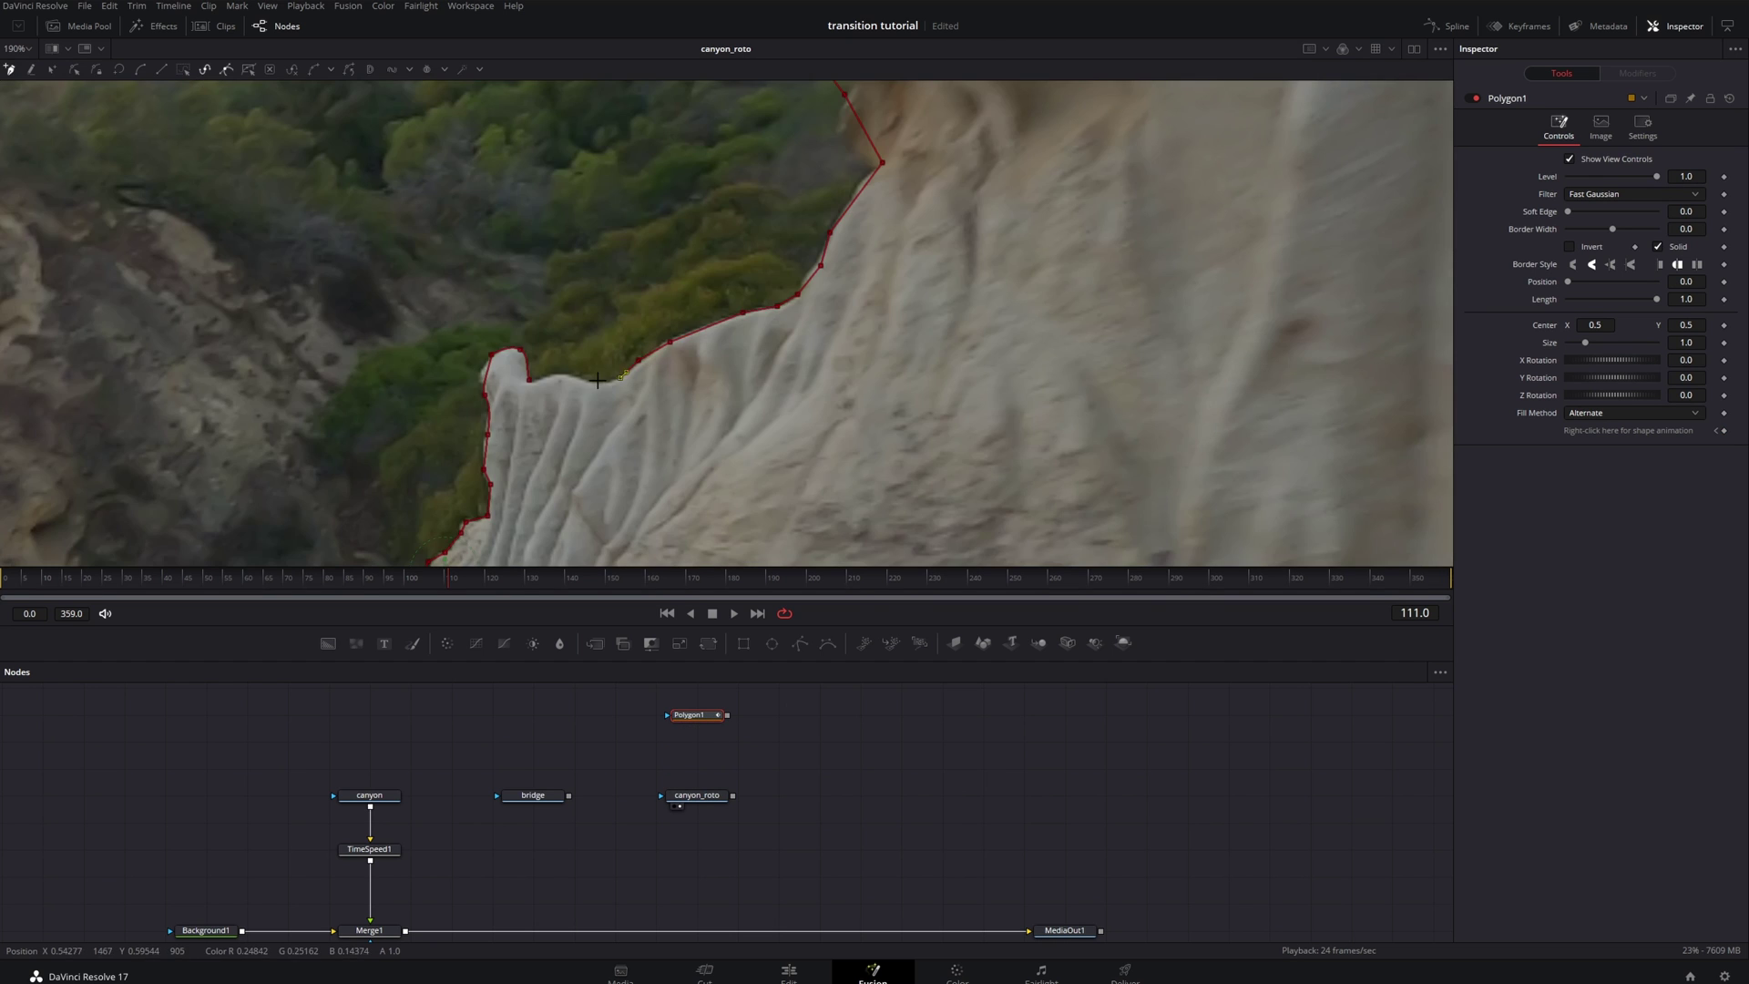
key(Right)
key(Right)
key(Right)
key(Right)
key(Right)
key(Right)
key(Right)
key(Right)
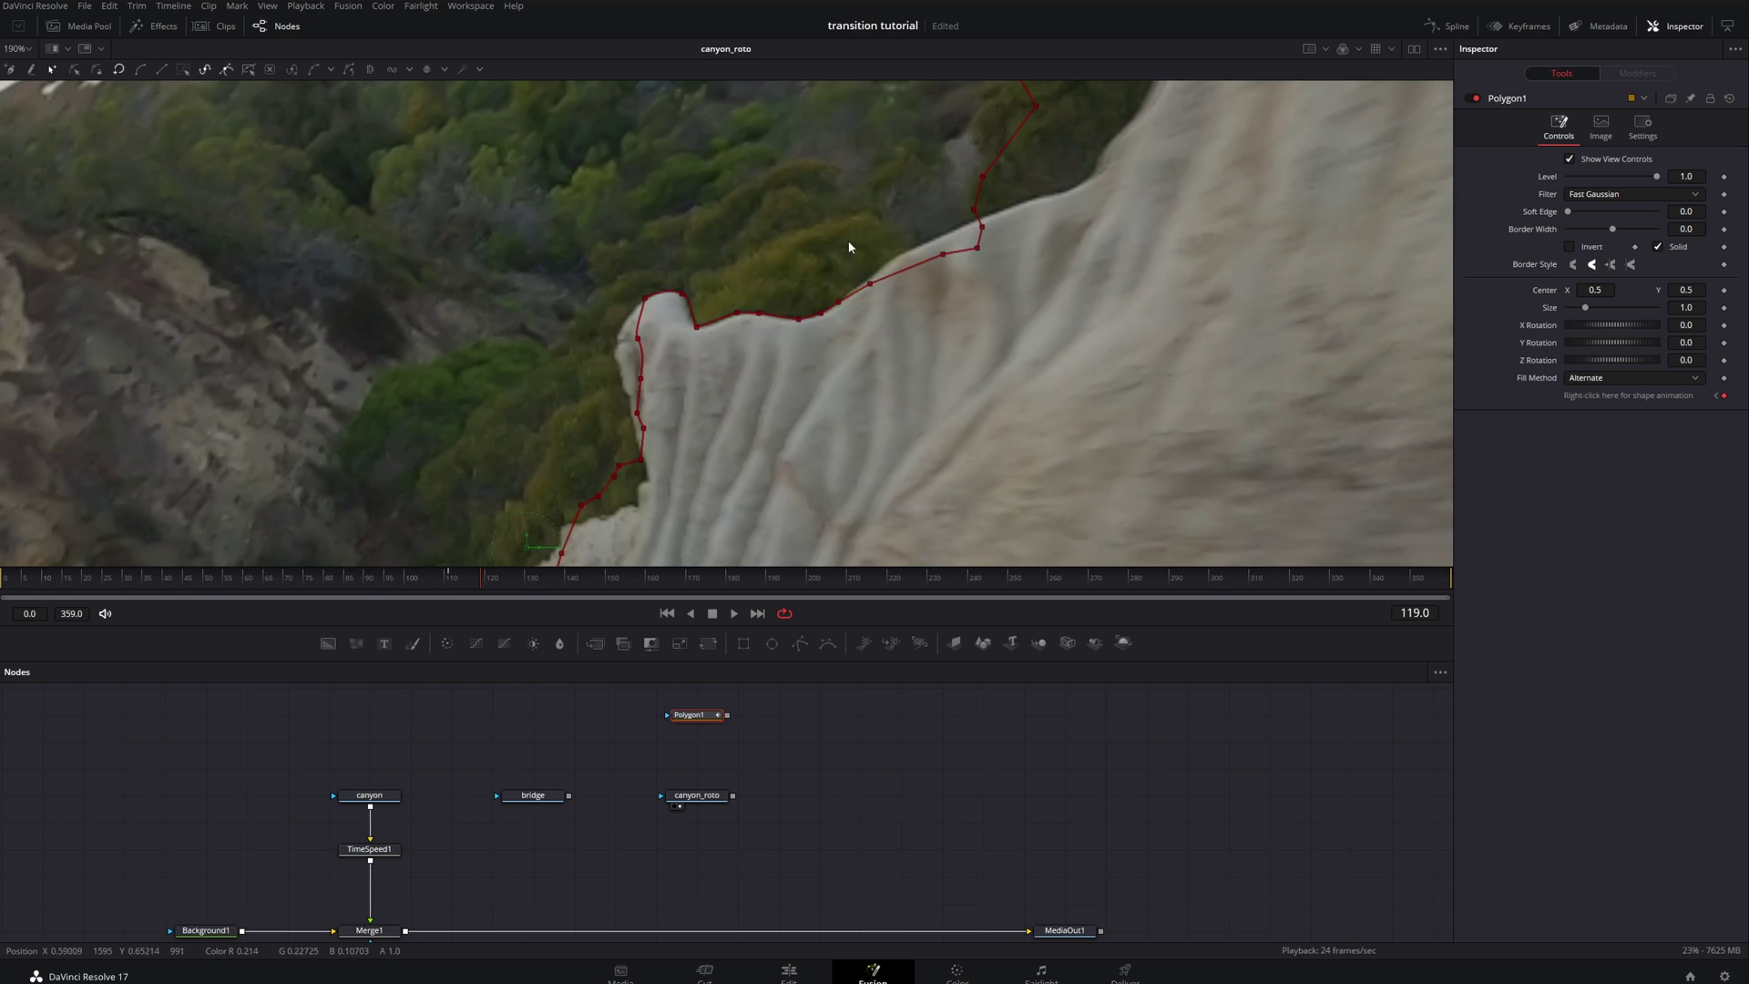
scroll(848, 247, up, 3)
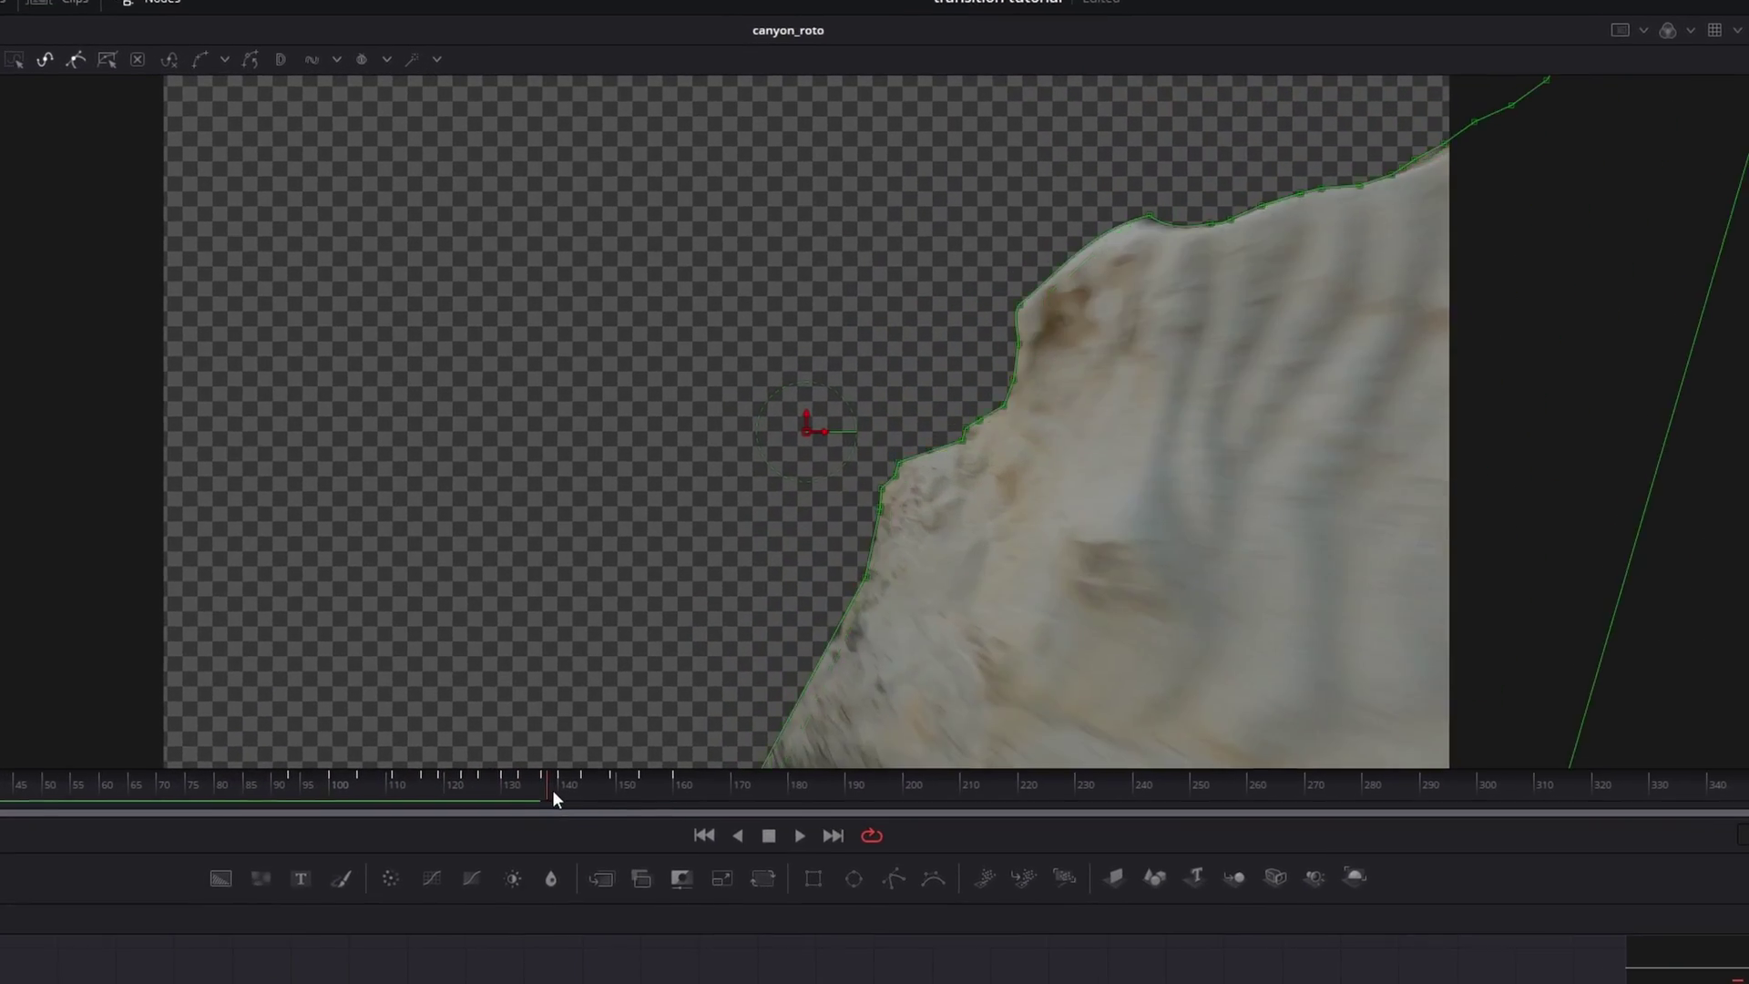
drag(552, 790, 604, 801)
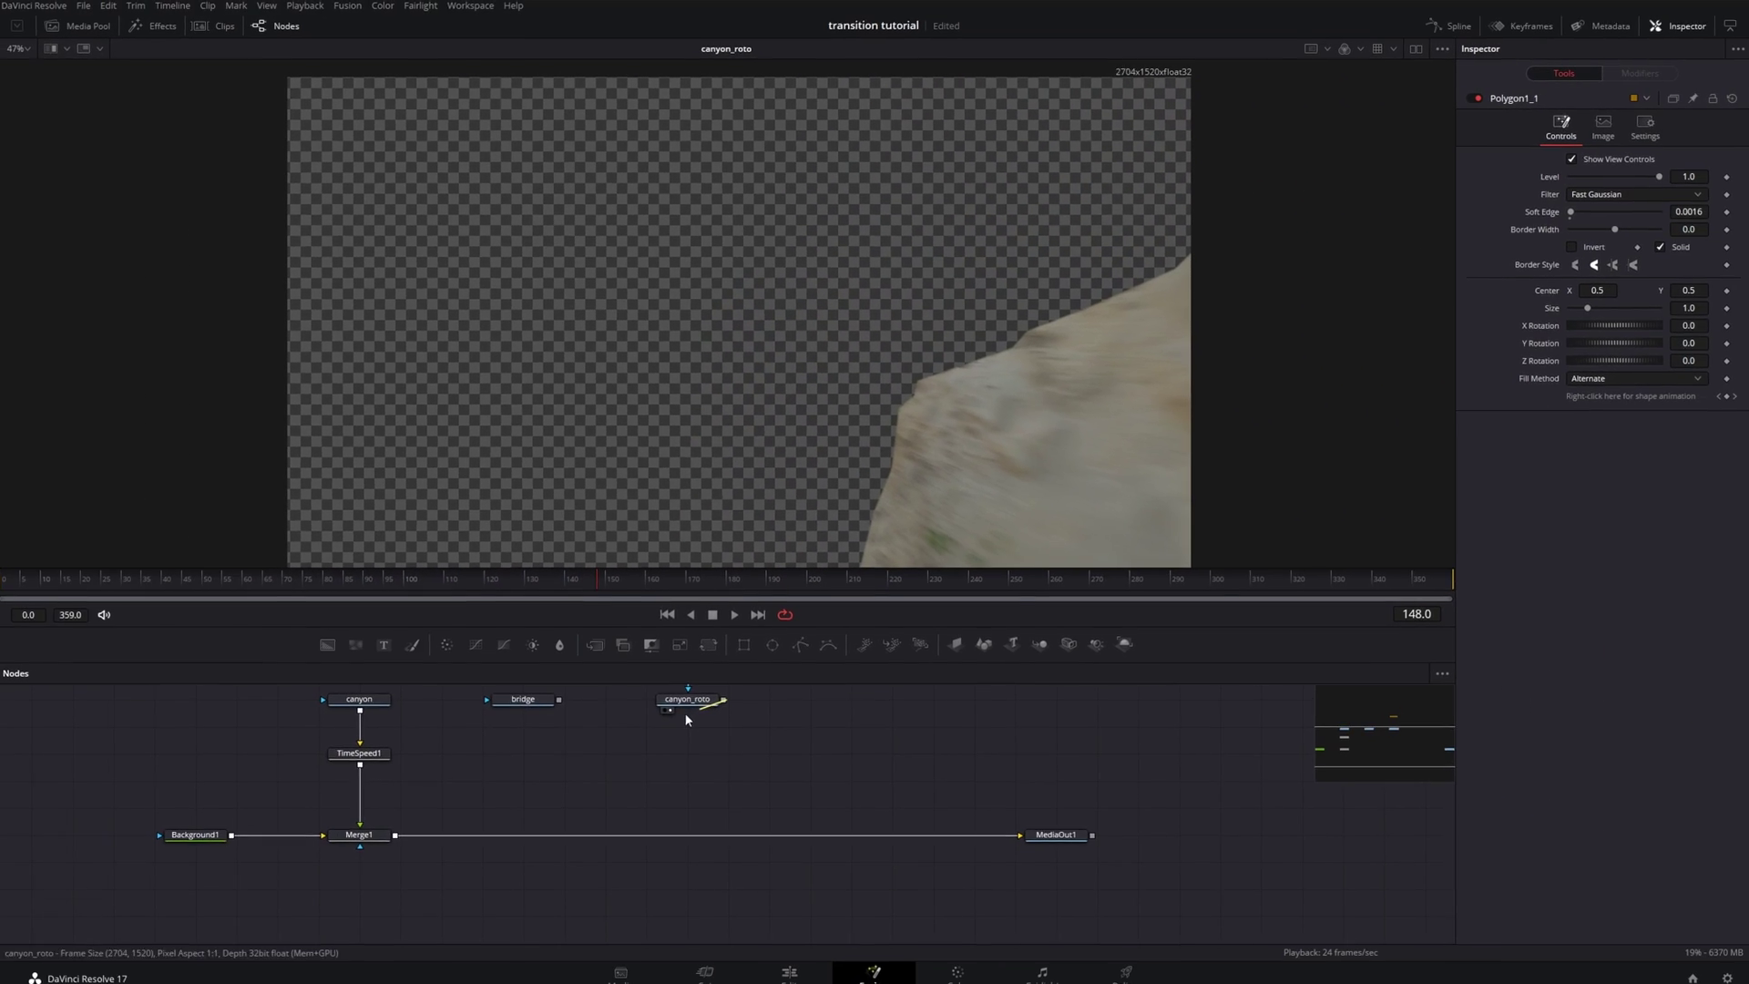
Layer canyon_roto onto the comp as Merge2 with a Time Speed node beneath it
drag(722, 697, 391, 833)
key(shift+space)
text(time)
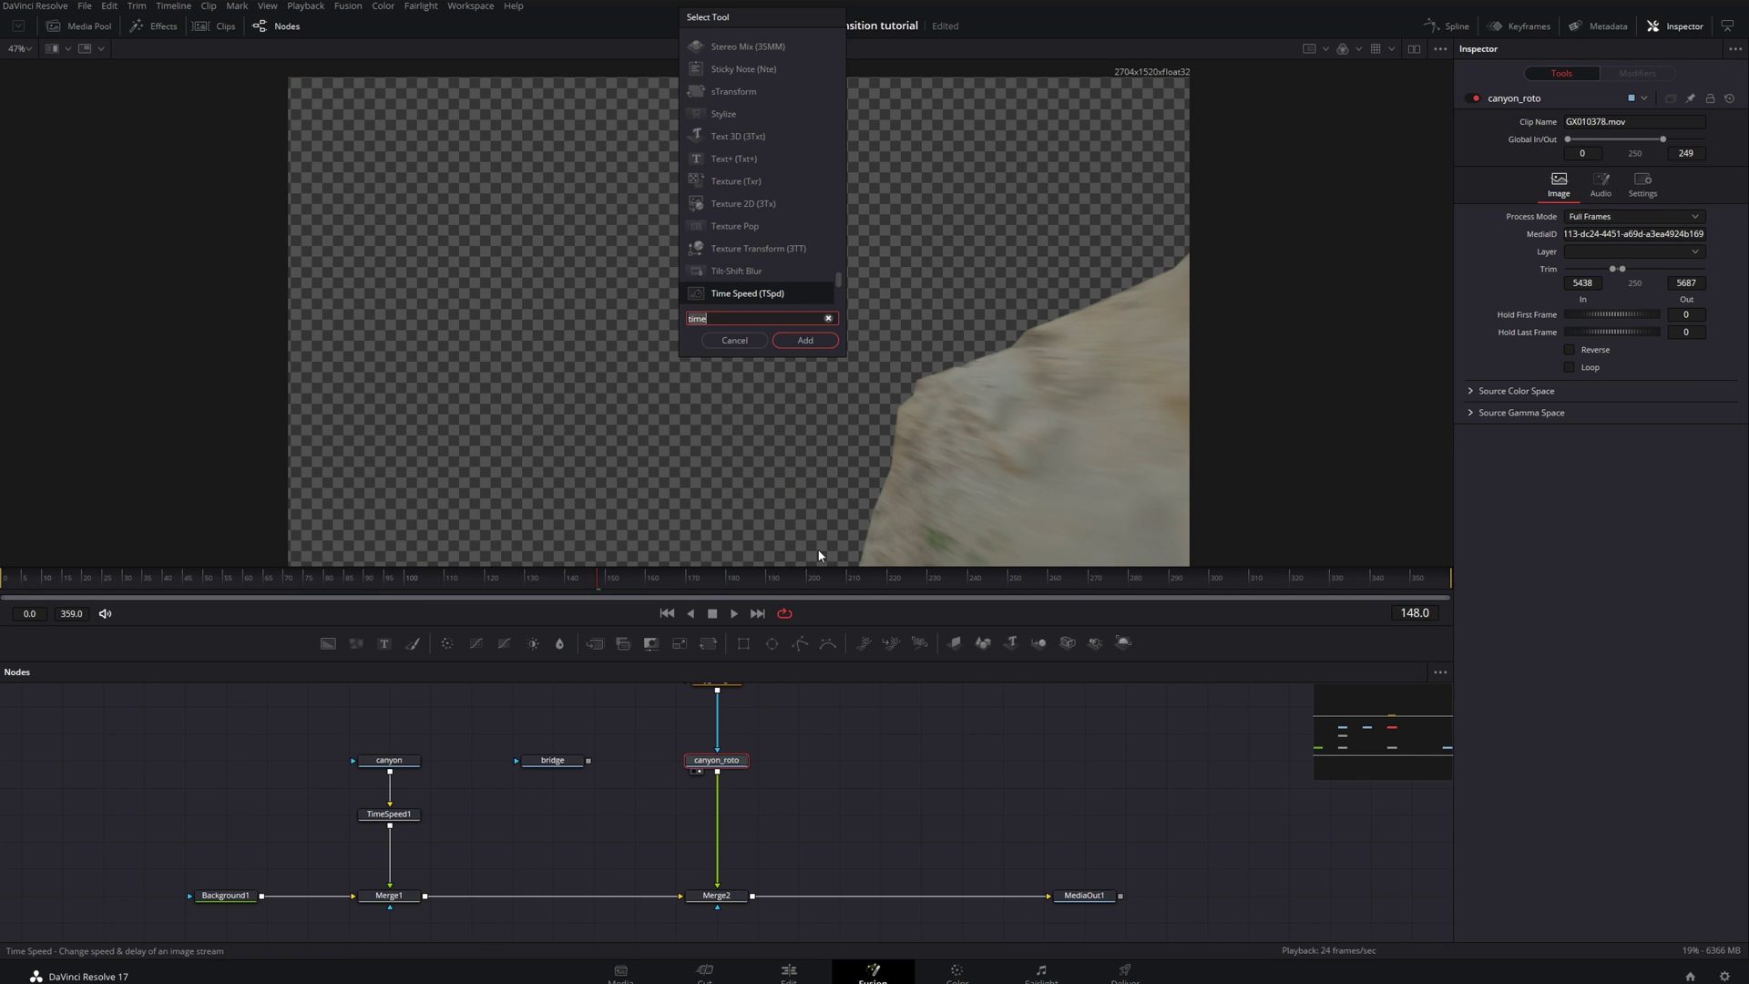
key(Return)
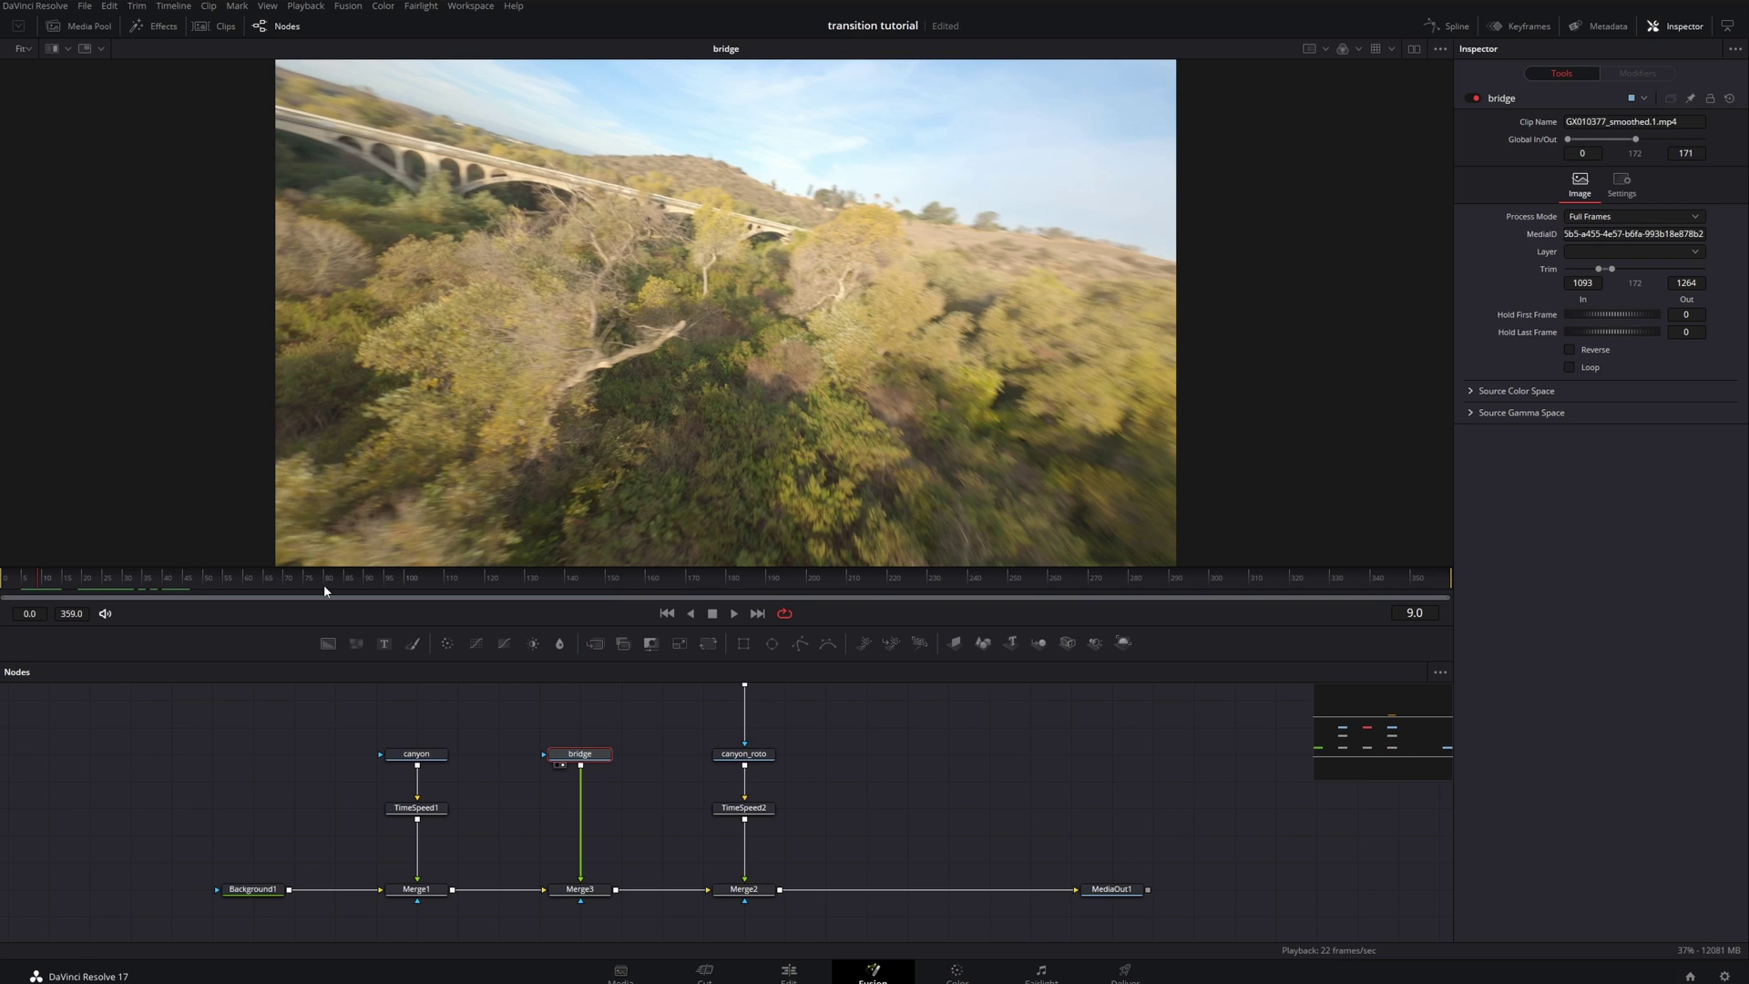
drag(324, 582, 41, 576)
Insert a Transform node (xf) below the bridge clip, just above Merge3
key(shift+space)
text(time)
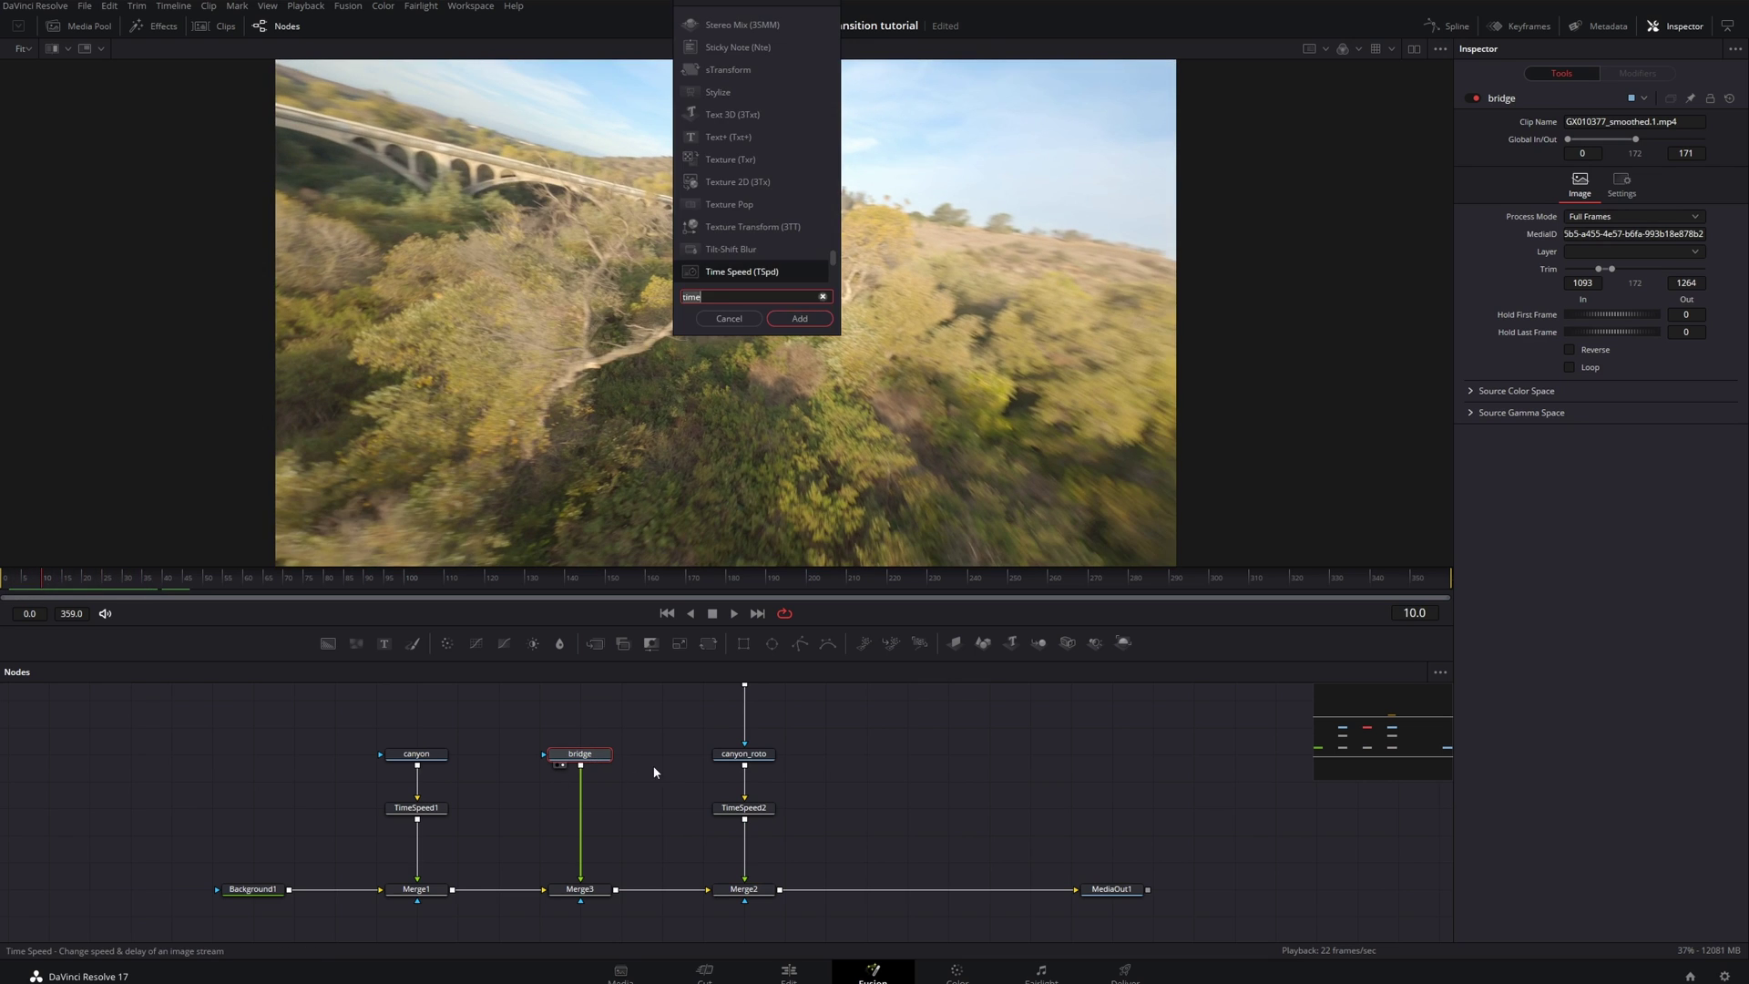
key(BackSpace)
key(BackSpace)
key(BackSpace)
key(BackSpace)
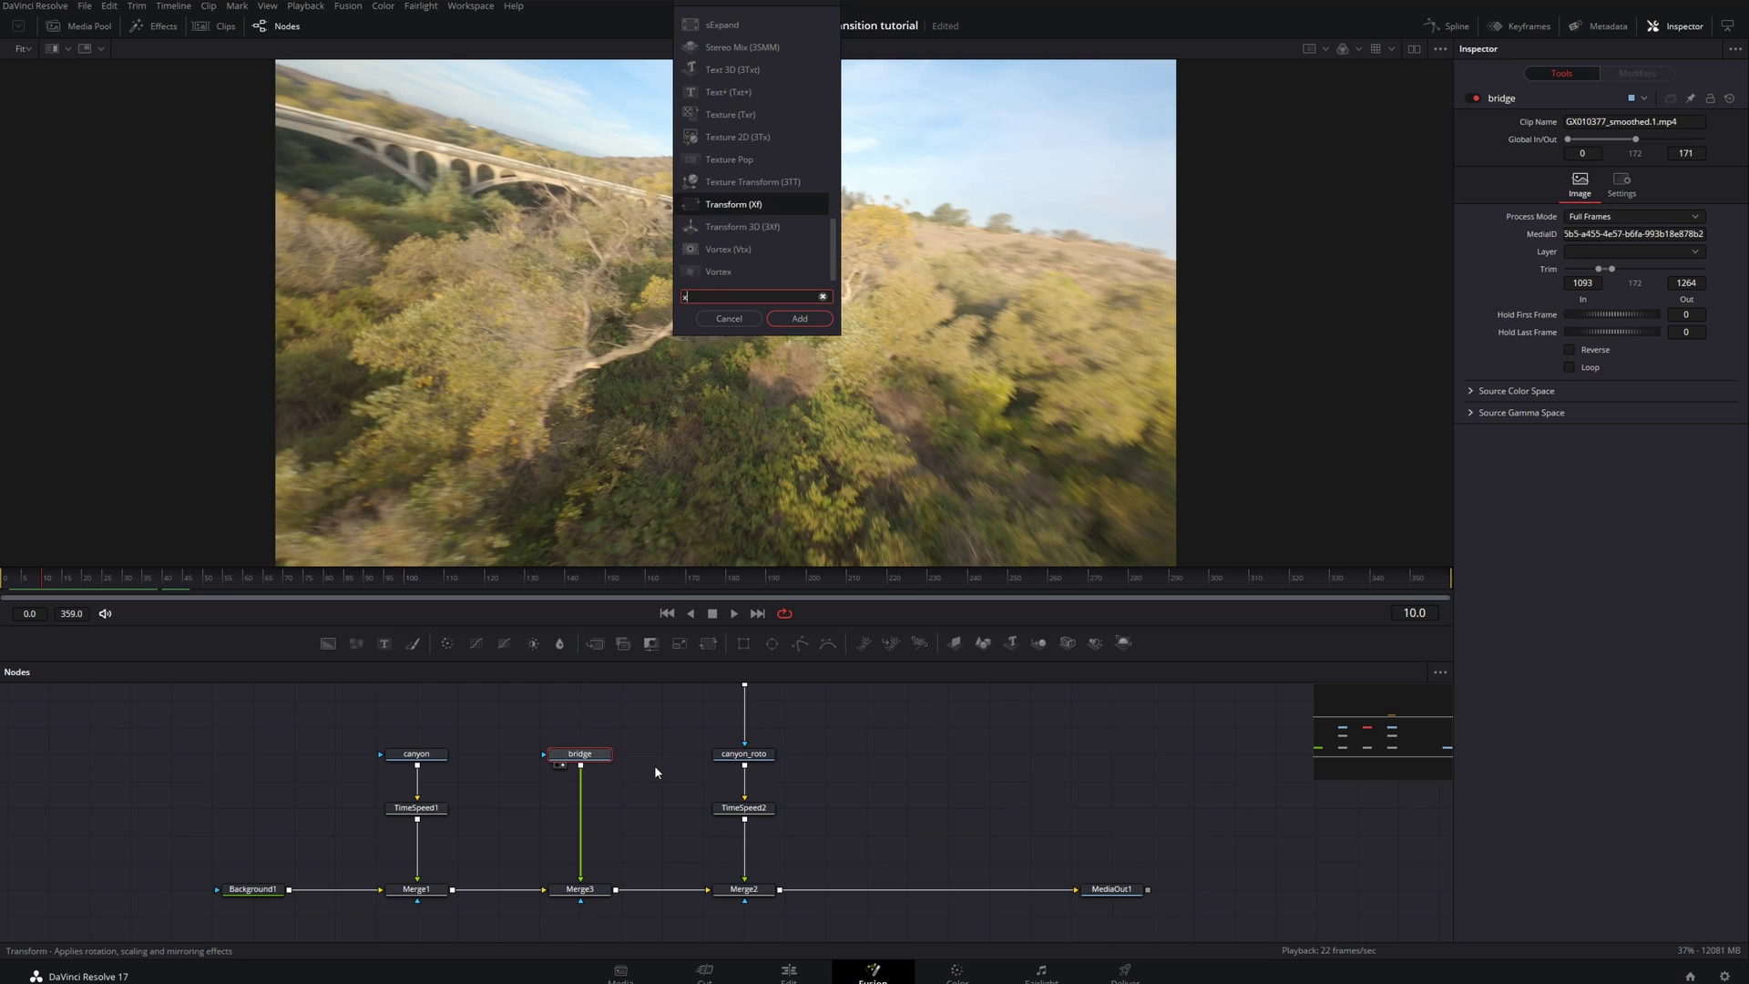
text(xf)
key(Return)
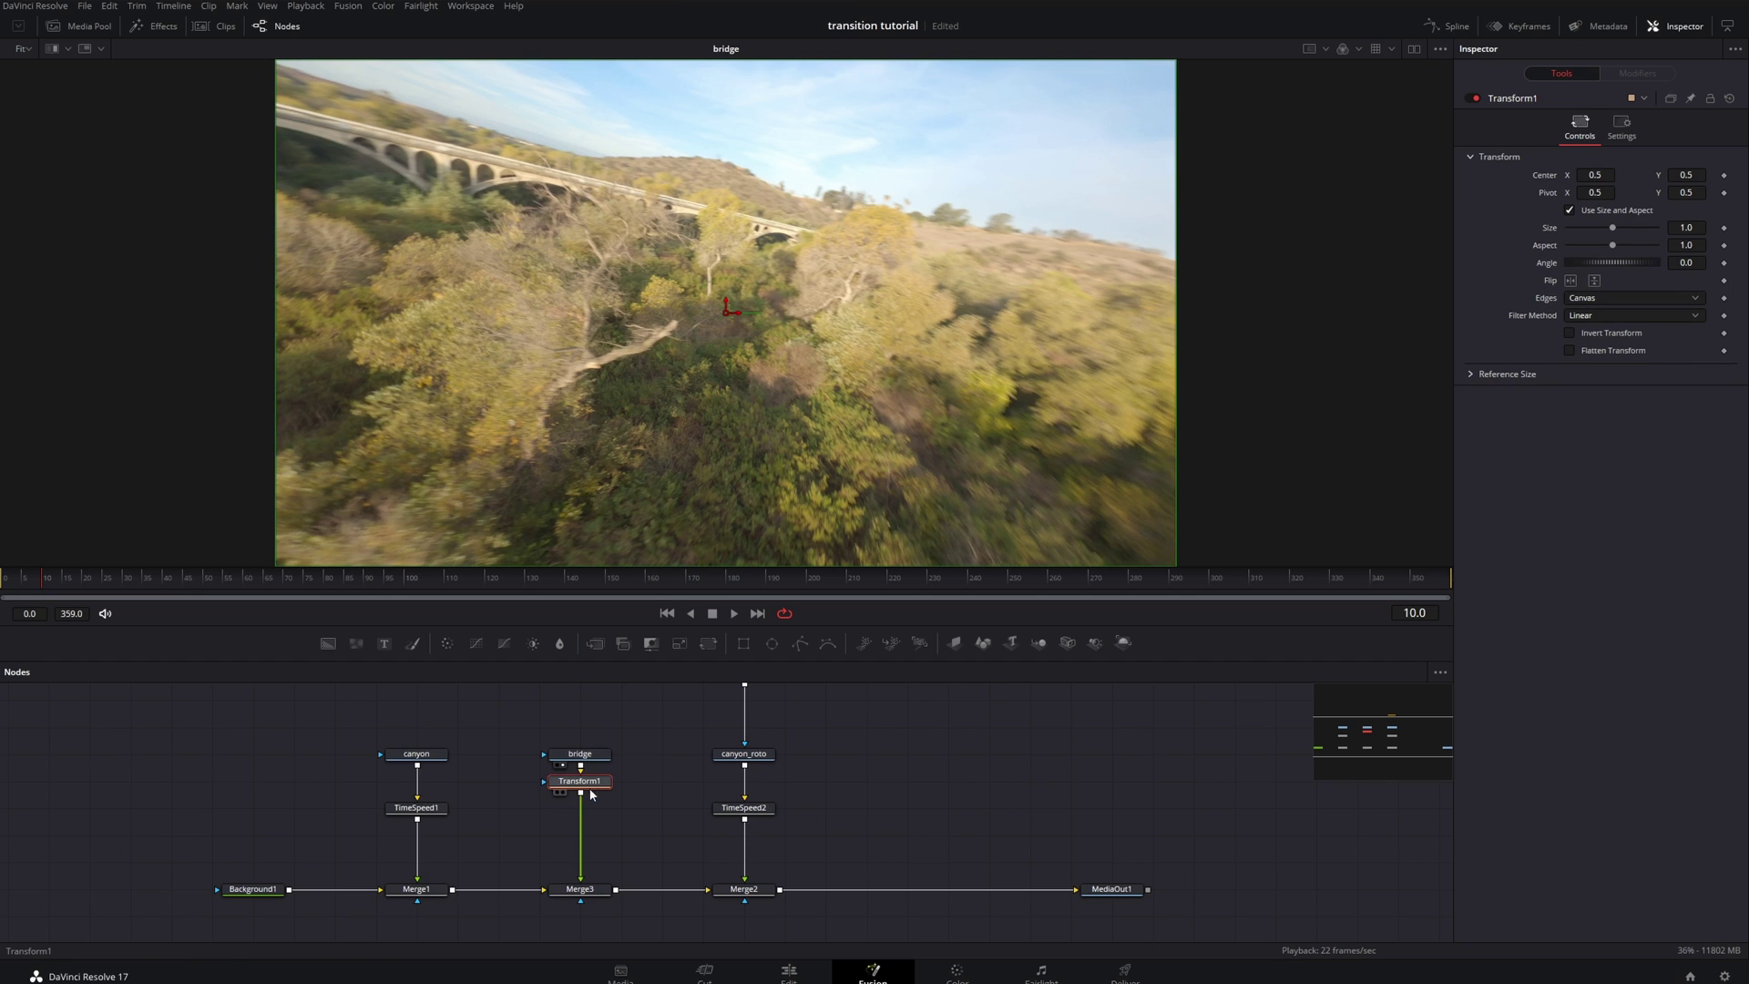
drag(588, 778, 587, 832)
Flip the bridge clip horizontally and shrink it to size 0.414
click(1571, 282)
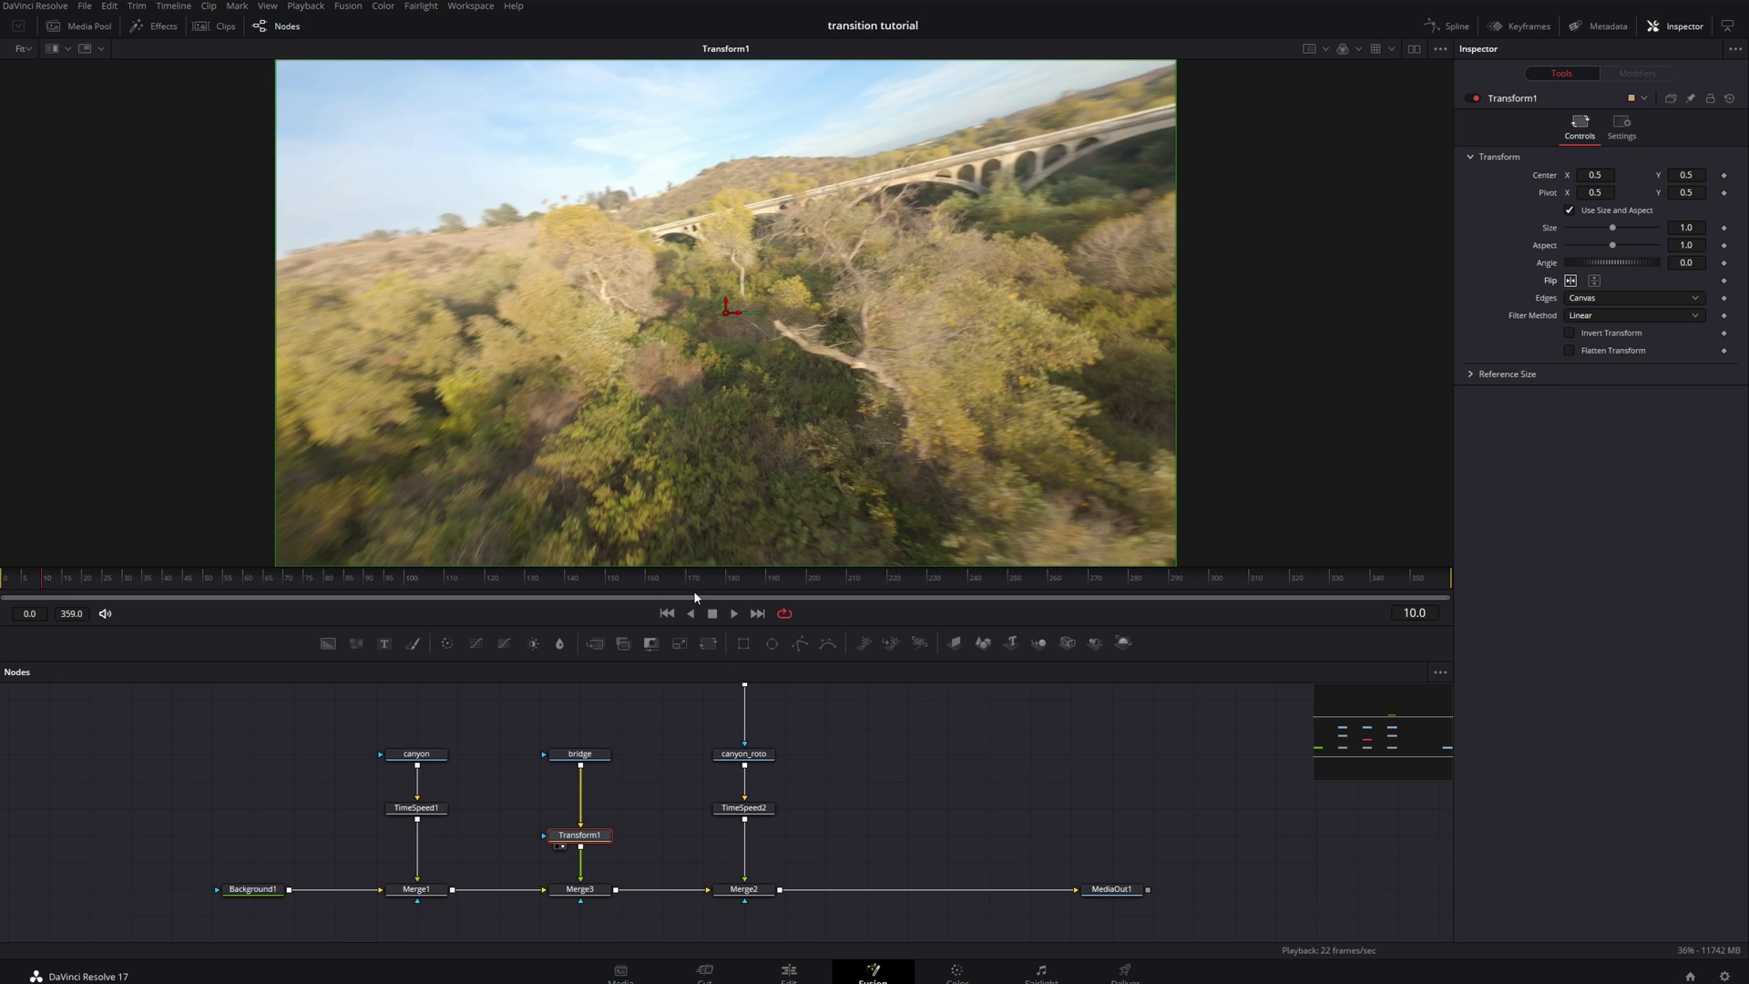
key(Left)
key(Left)
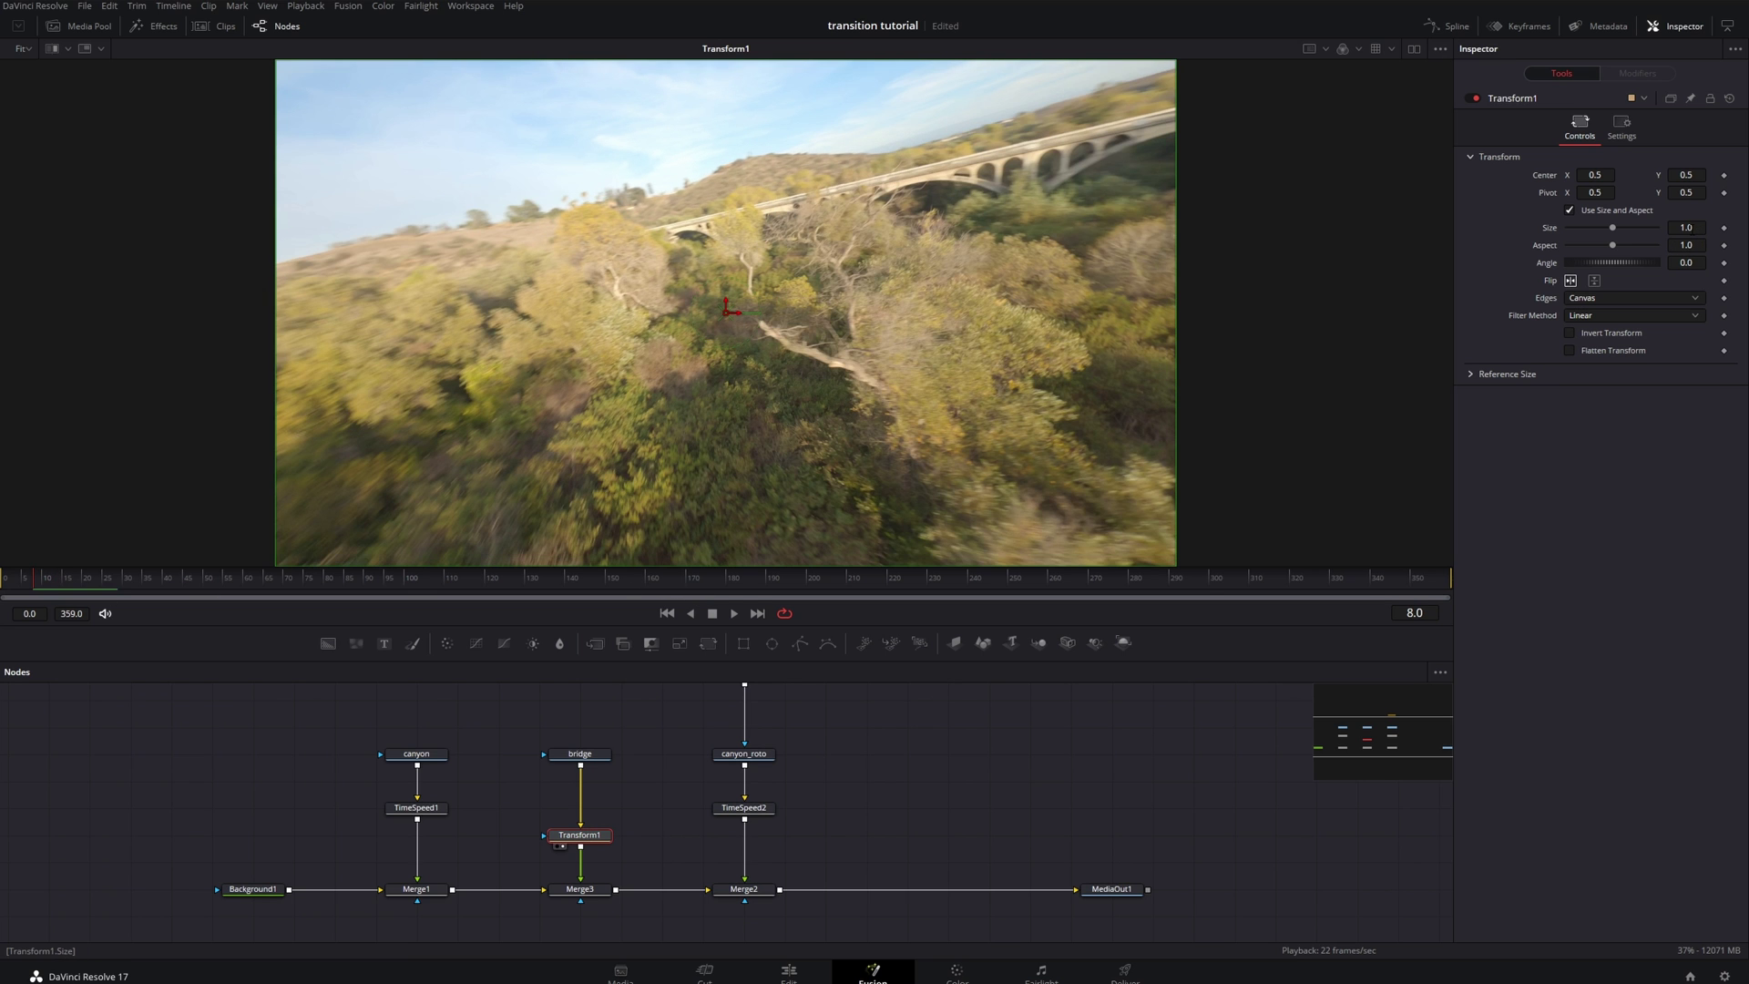
drag(1685, 226, 1218, 720)
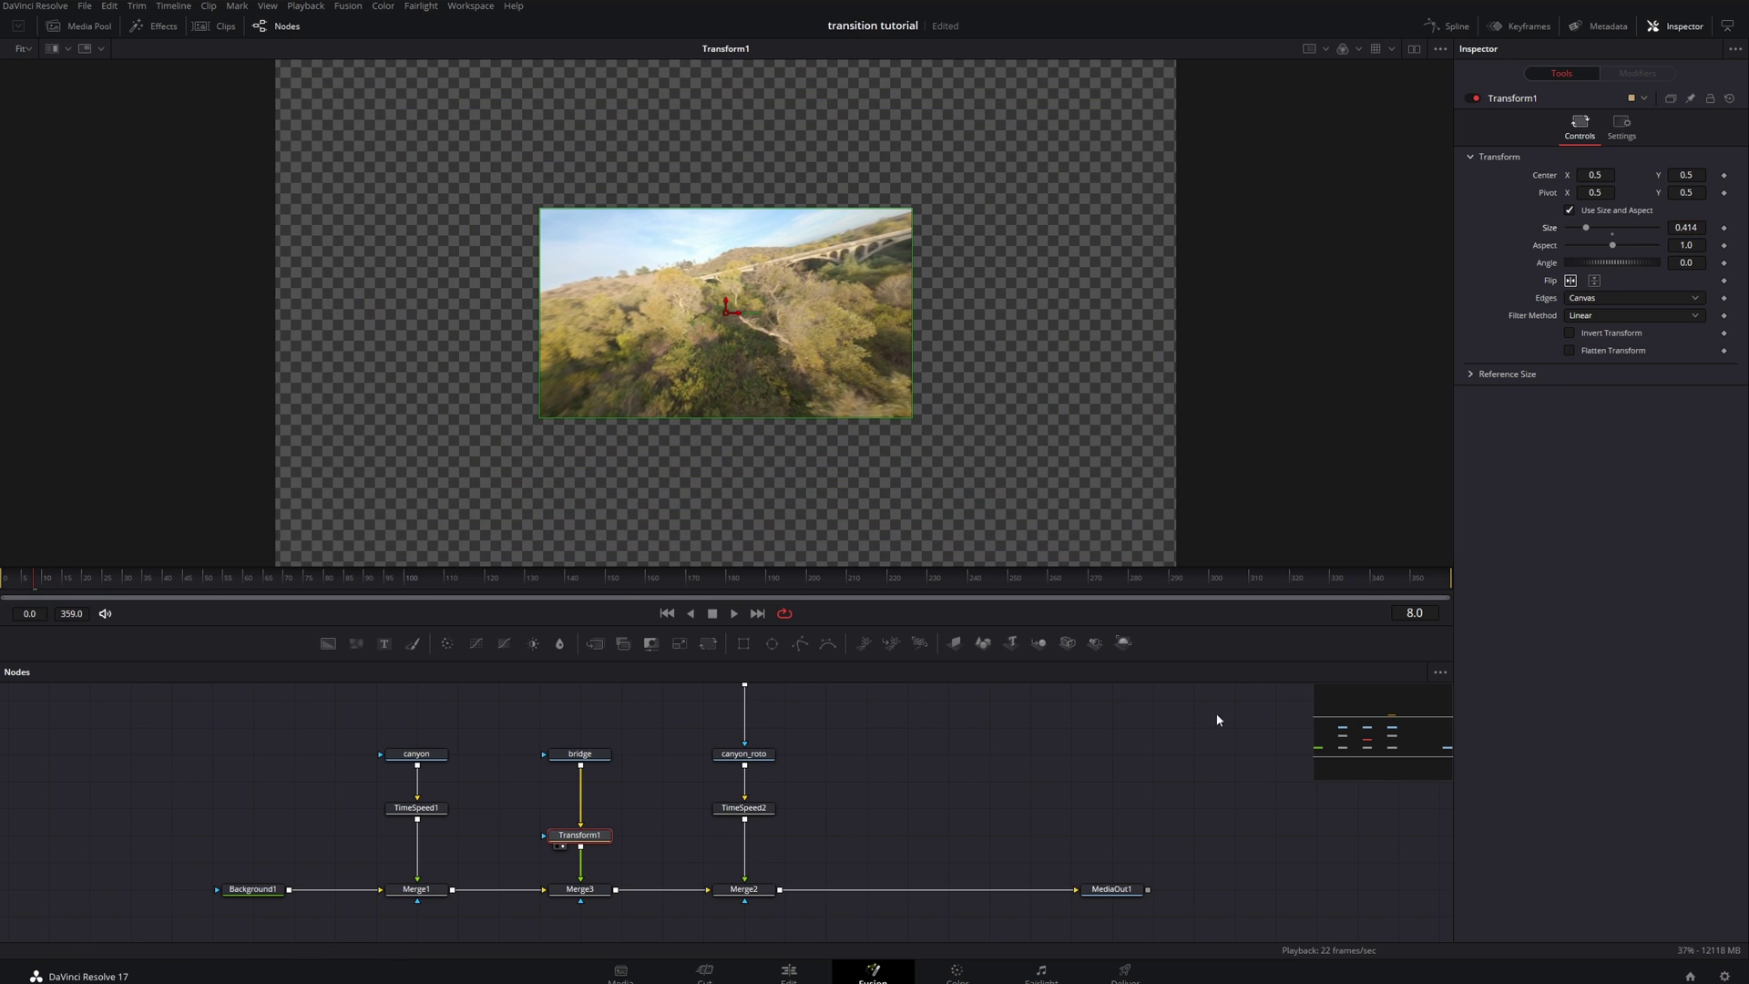
click(763, 891)
View Merge2 and enlarge the bridge's ellipse mask, previewing the reveal from frame 42 to 63
key(1)
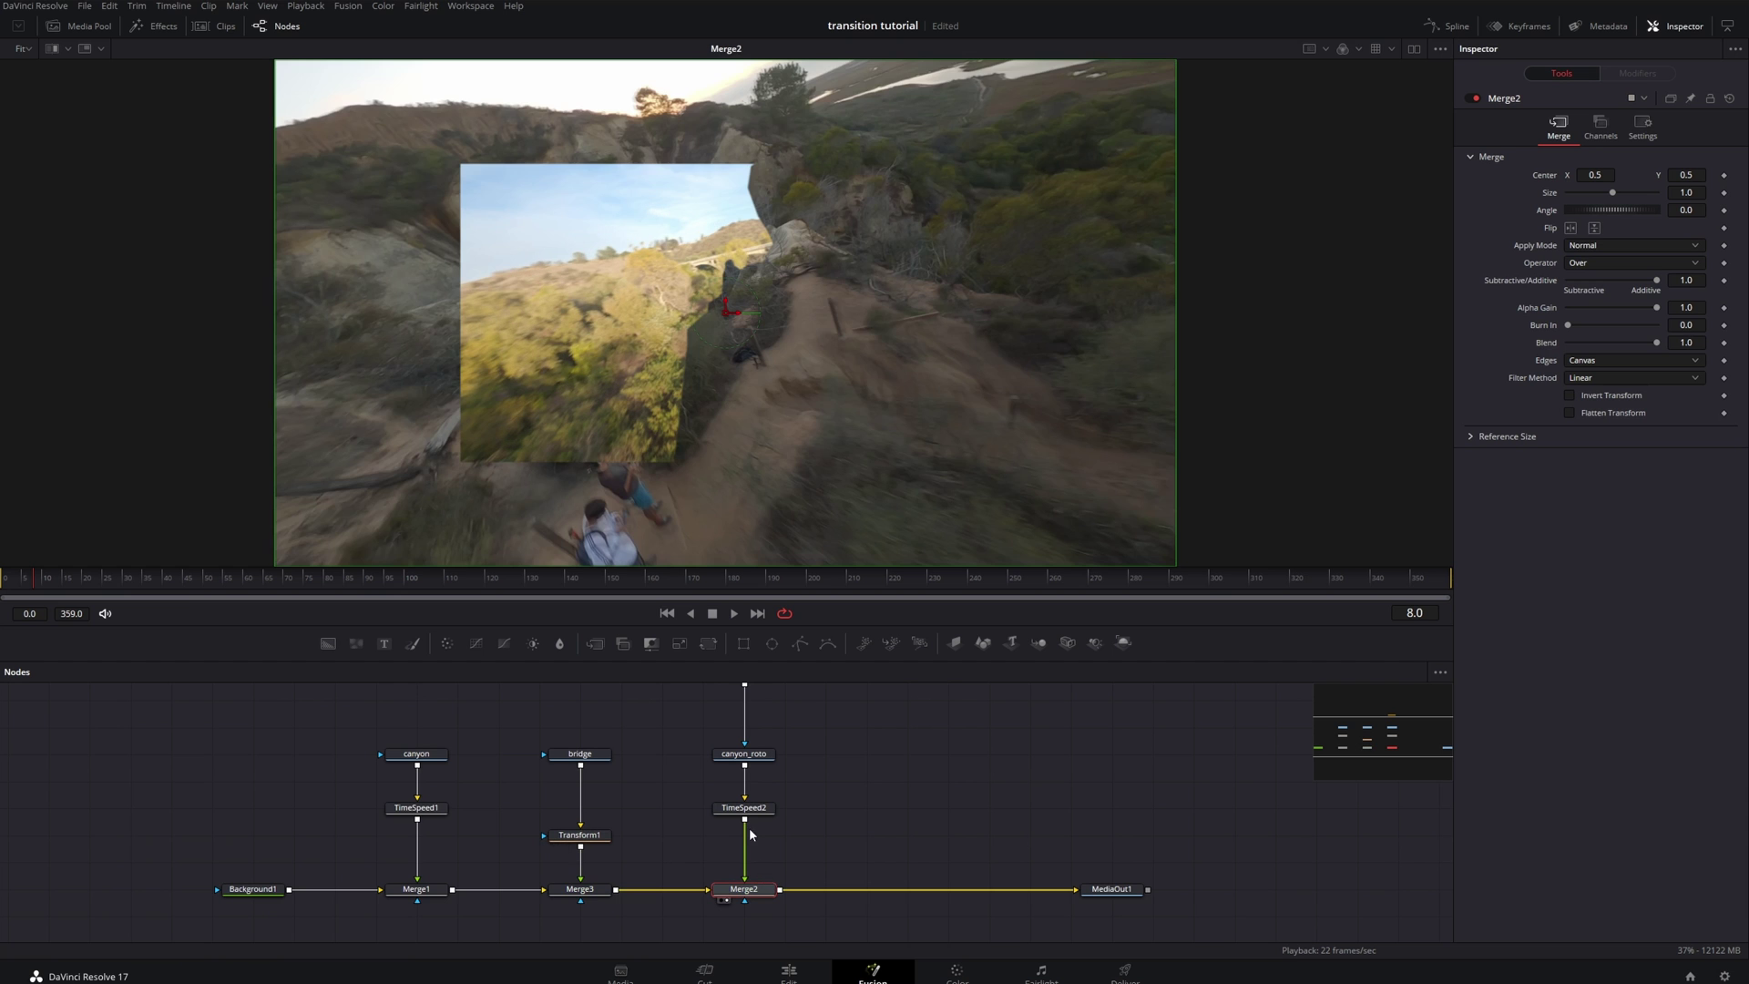
drag(118, 581, 173, 576)
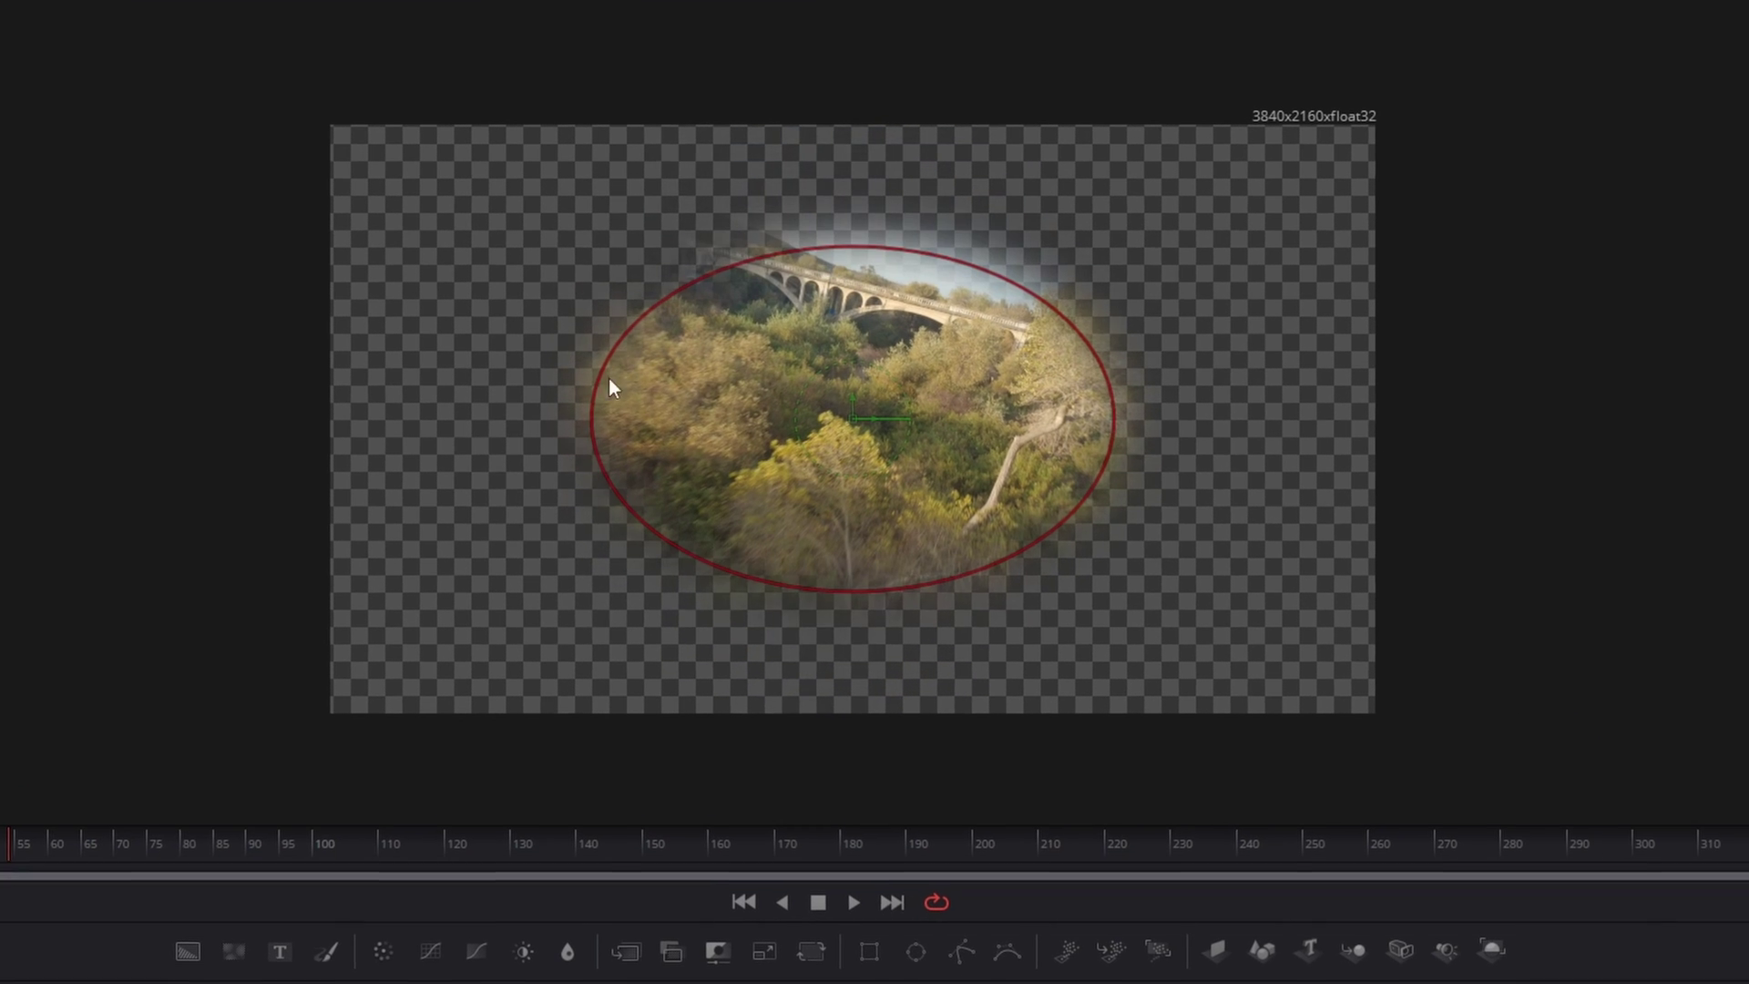
drag(608, 379, 643, 276)
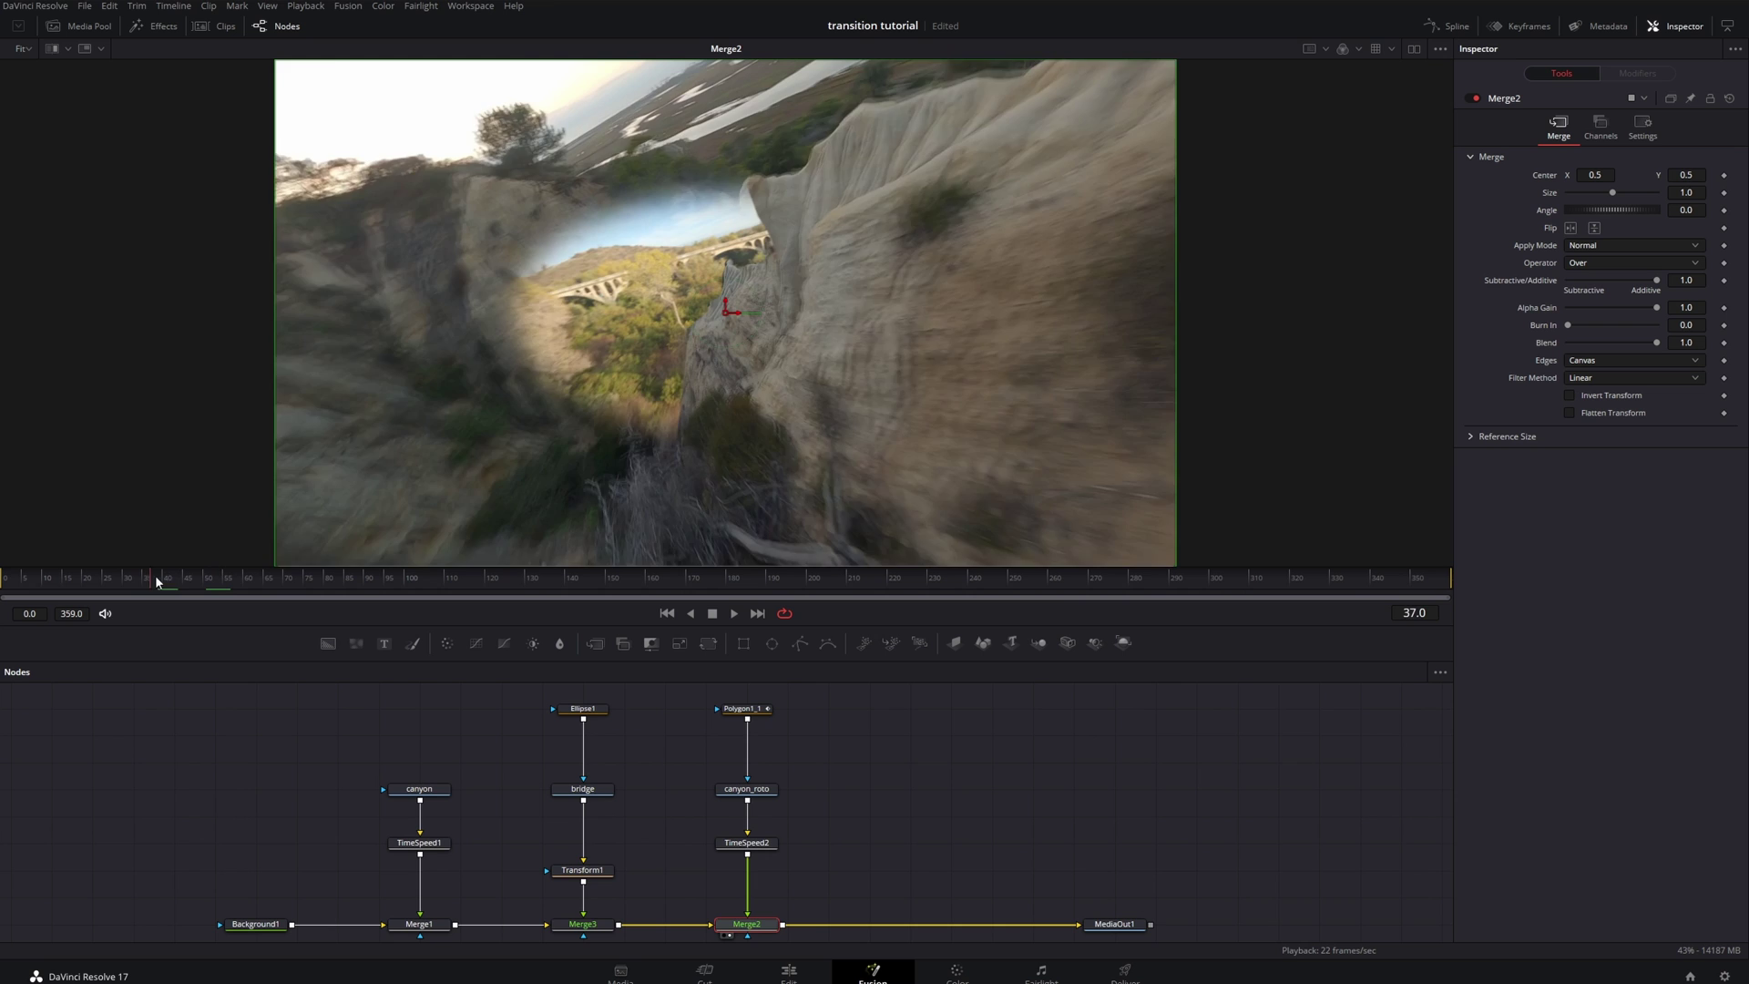
mouse_move(157, 583)
mouse_down()
mouse_move(258, 576)
mouse_move(154, 572)
mouse_up()
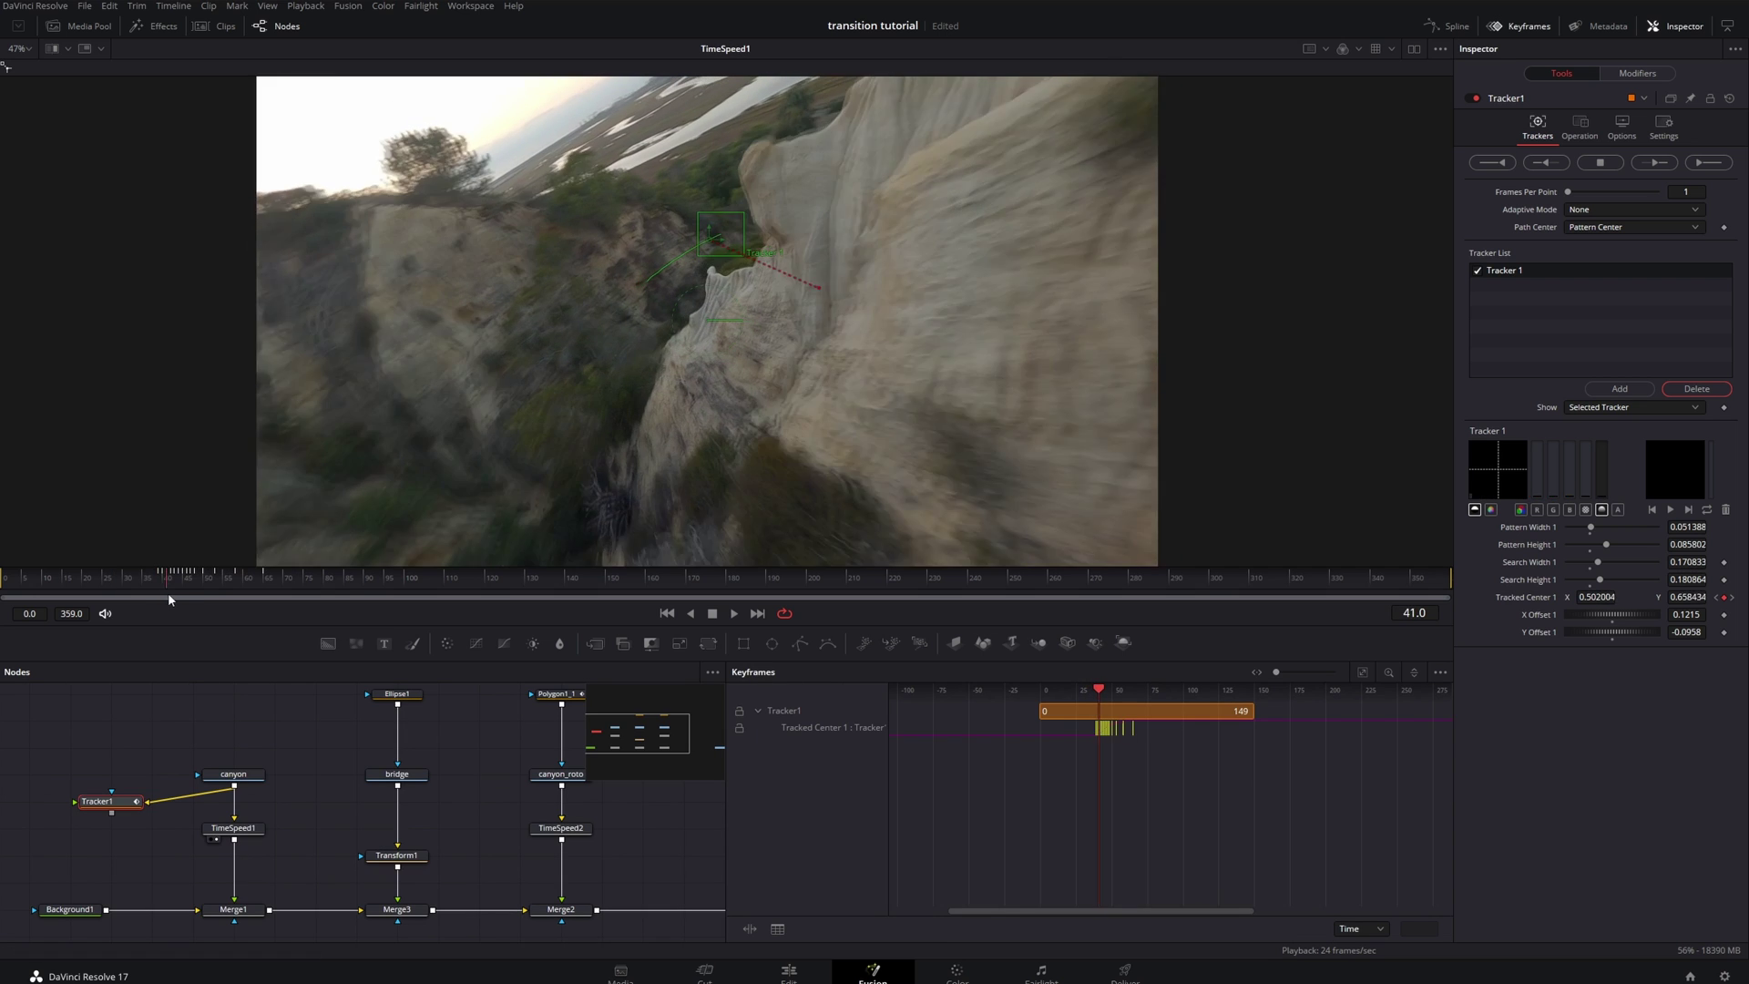
Scrub frames 45–59 to check the track and Tracker1's eased displacement curve
mouse_move(167, 592)
mouse_down()
mouse_move(253, 578)
mouse_move(159, 584)
mouse_up()
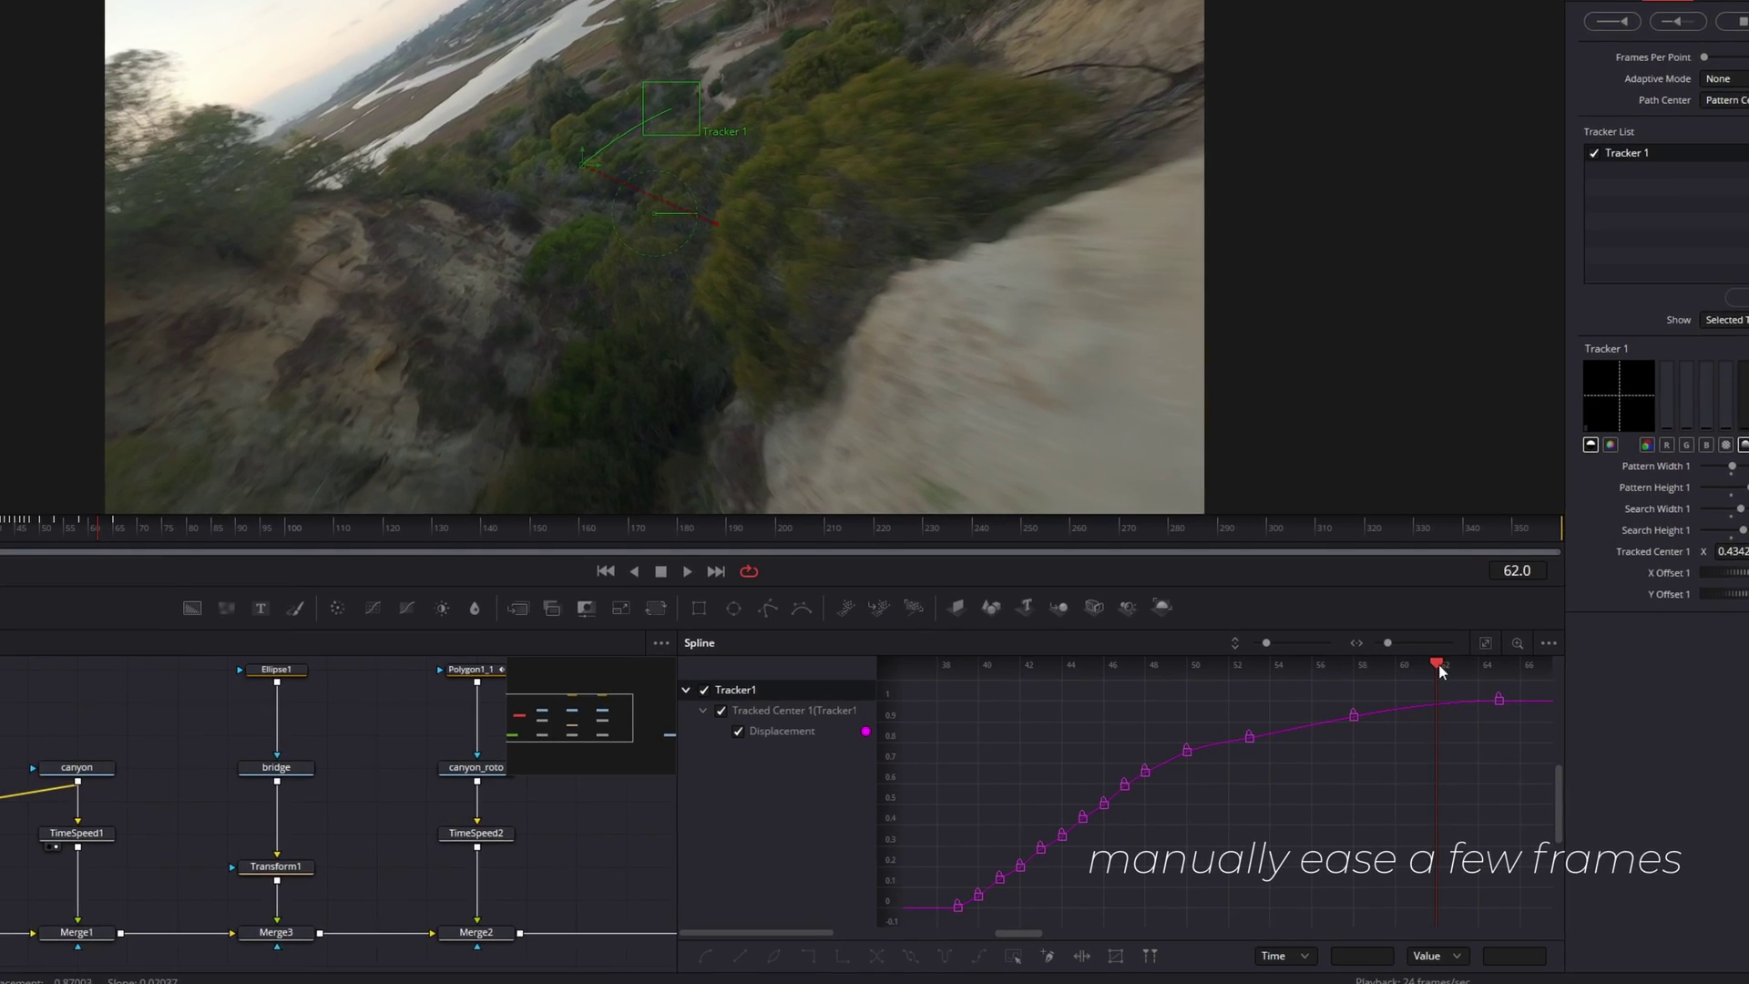
drag(1354, 691, 1097, 720)
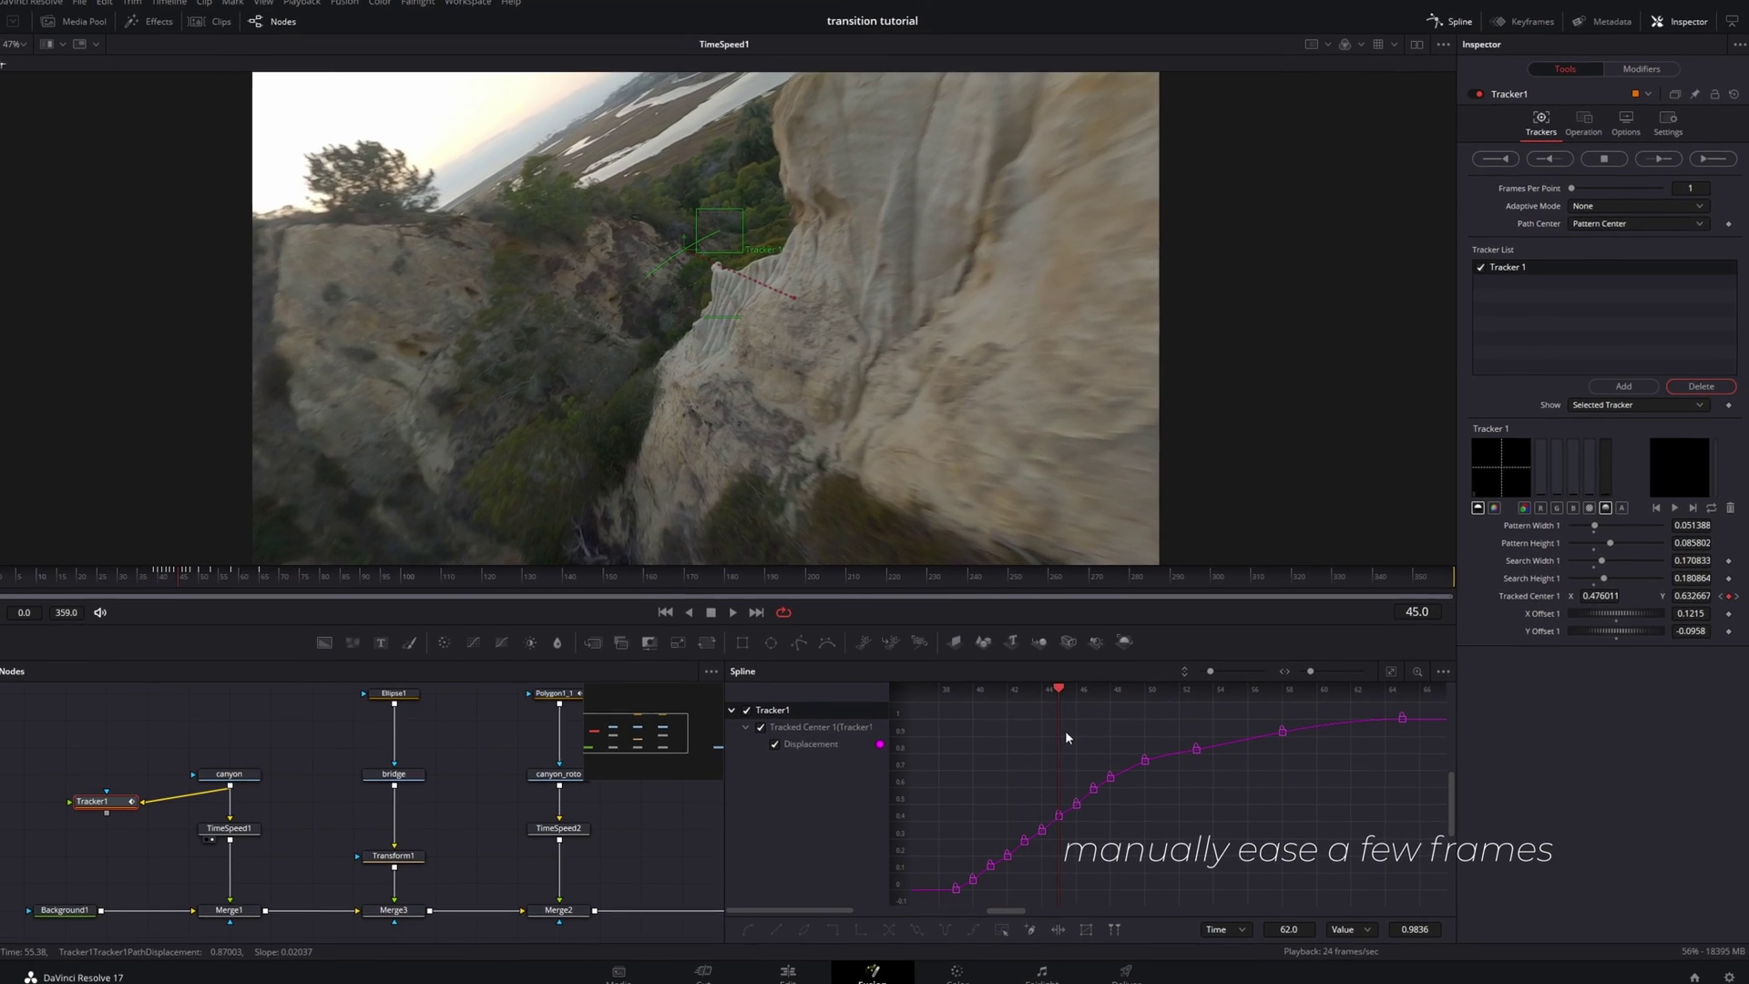
drag(1067, 736, 1300, 729)
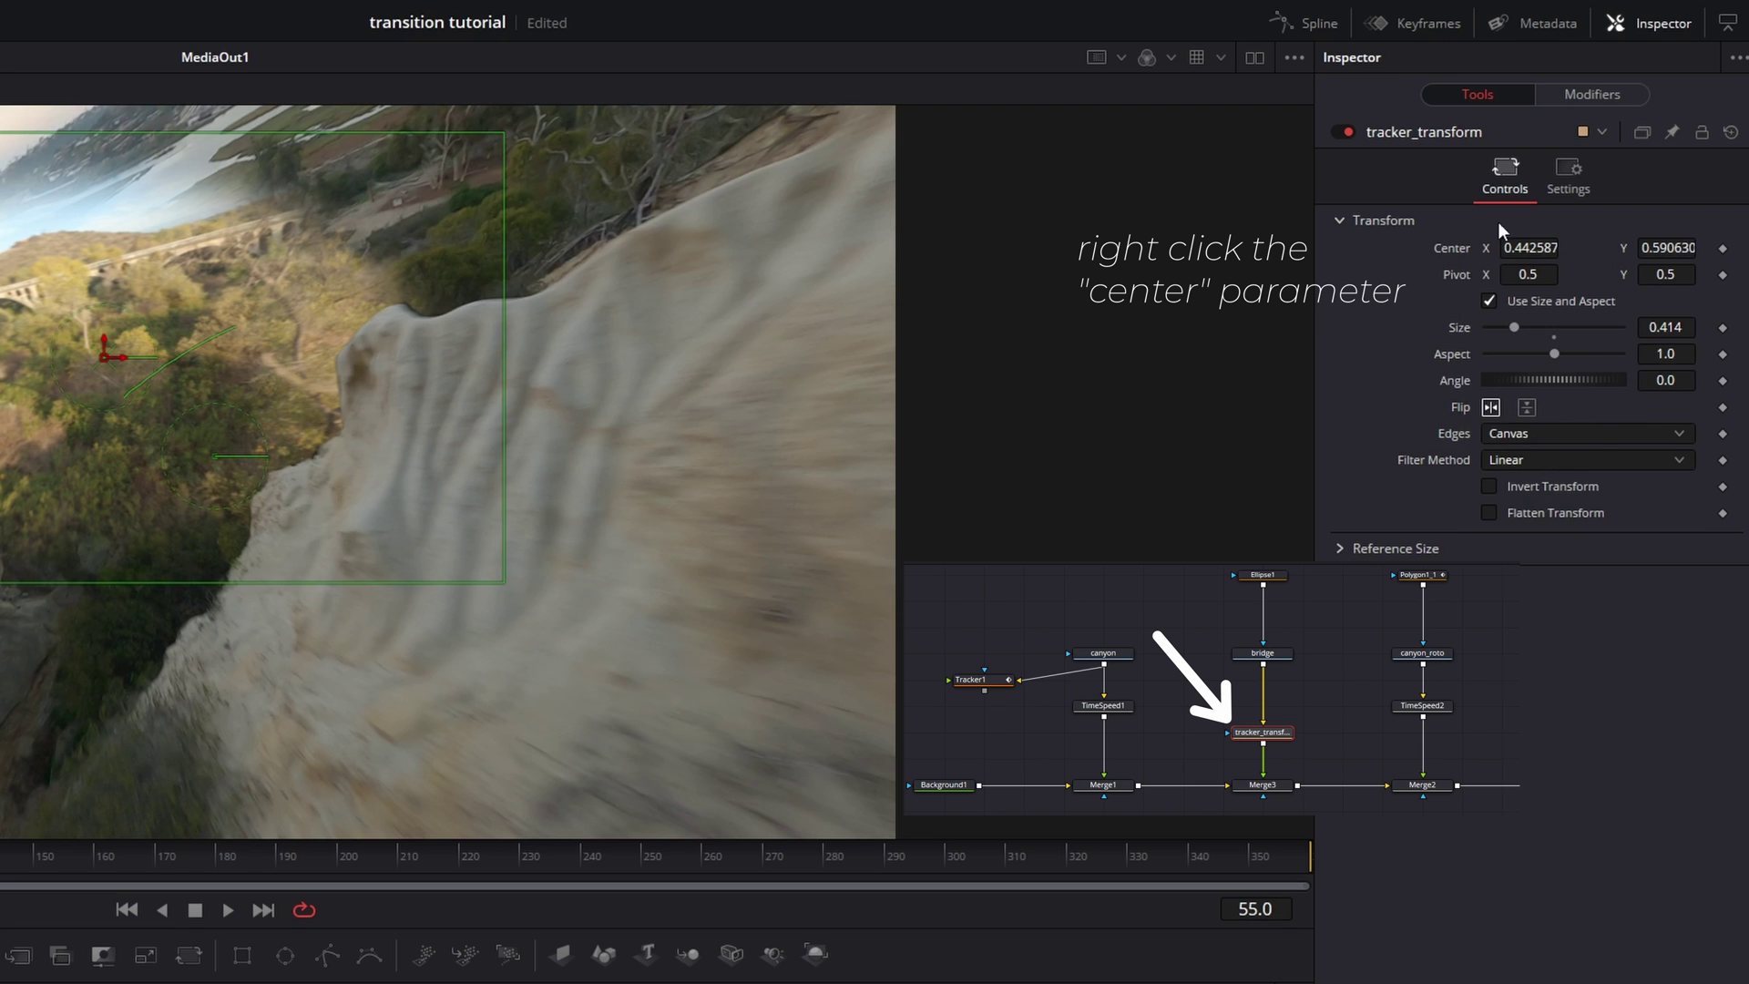
Connect tracker_transform's Center to Tracker1's tracked position and check motion over frames 54–66
right_click(1461, 251)
mouse_move(1543, 364)
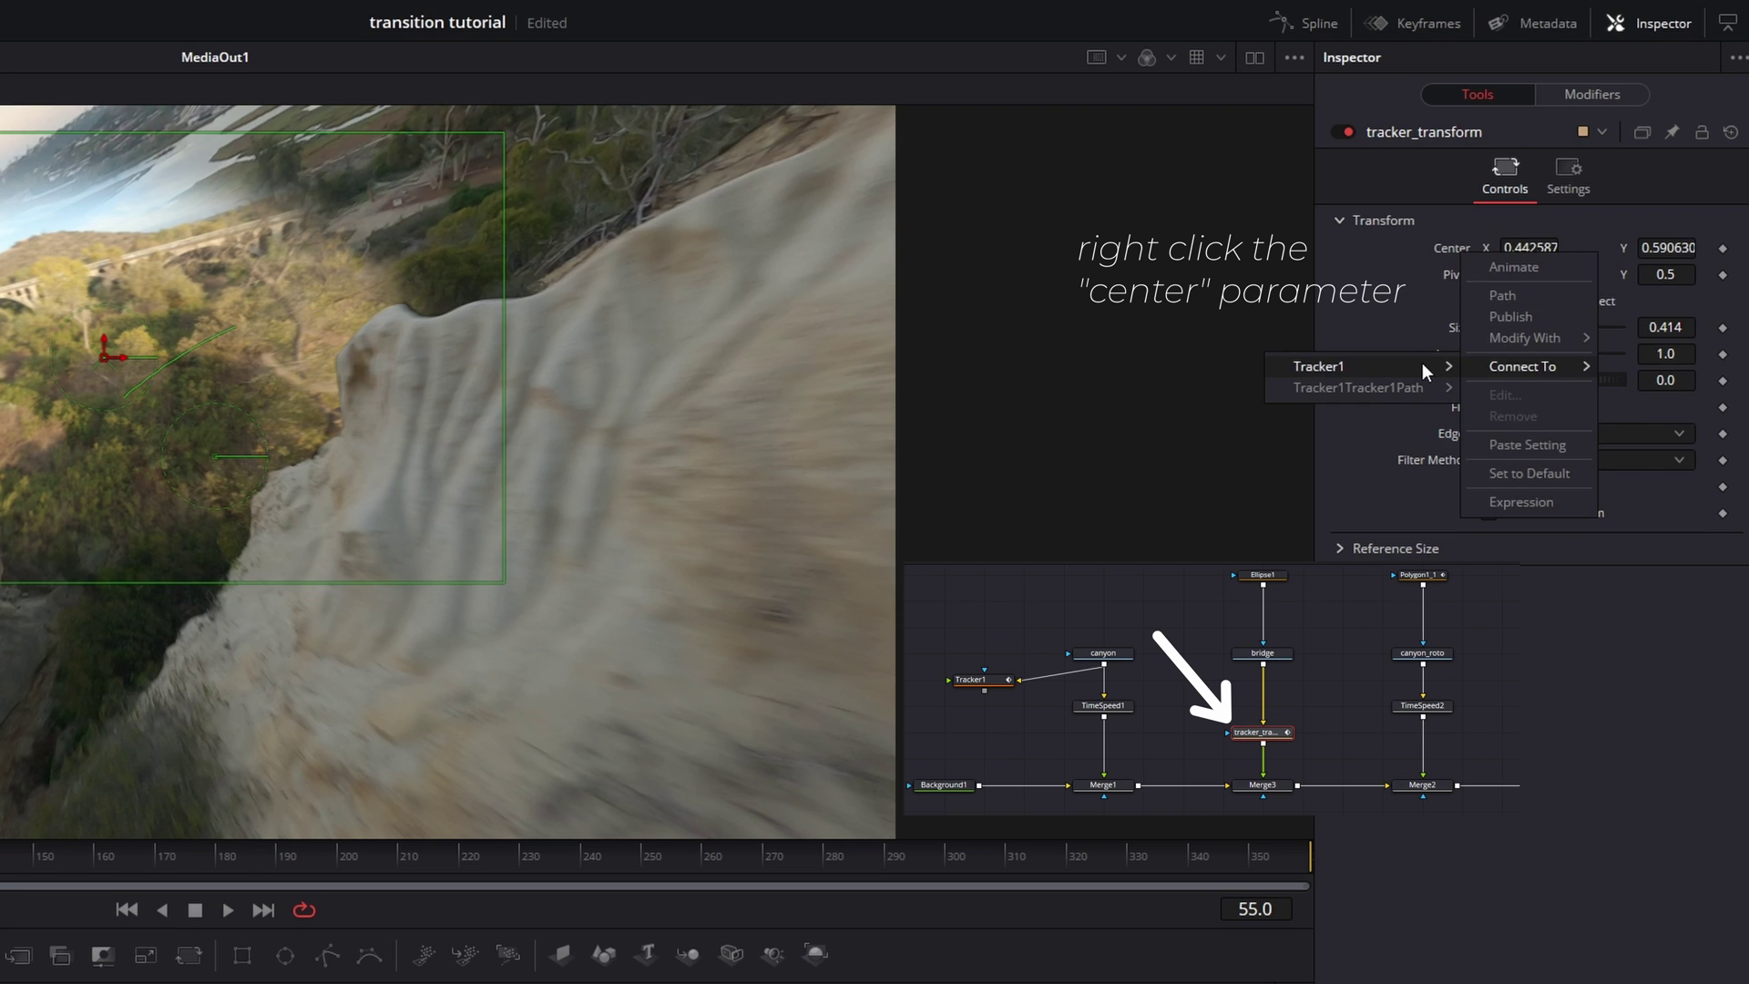
mouse_move(1423, 362)
click(1553, 403)
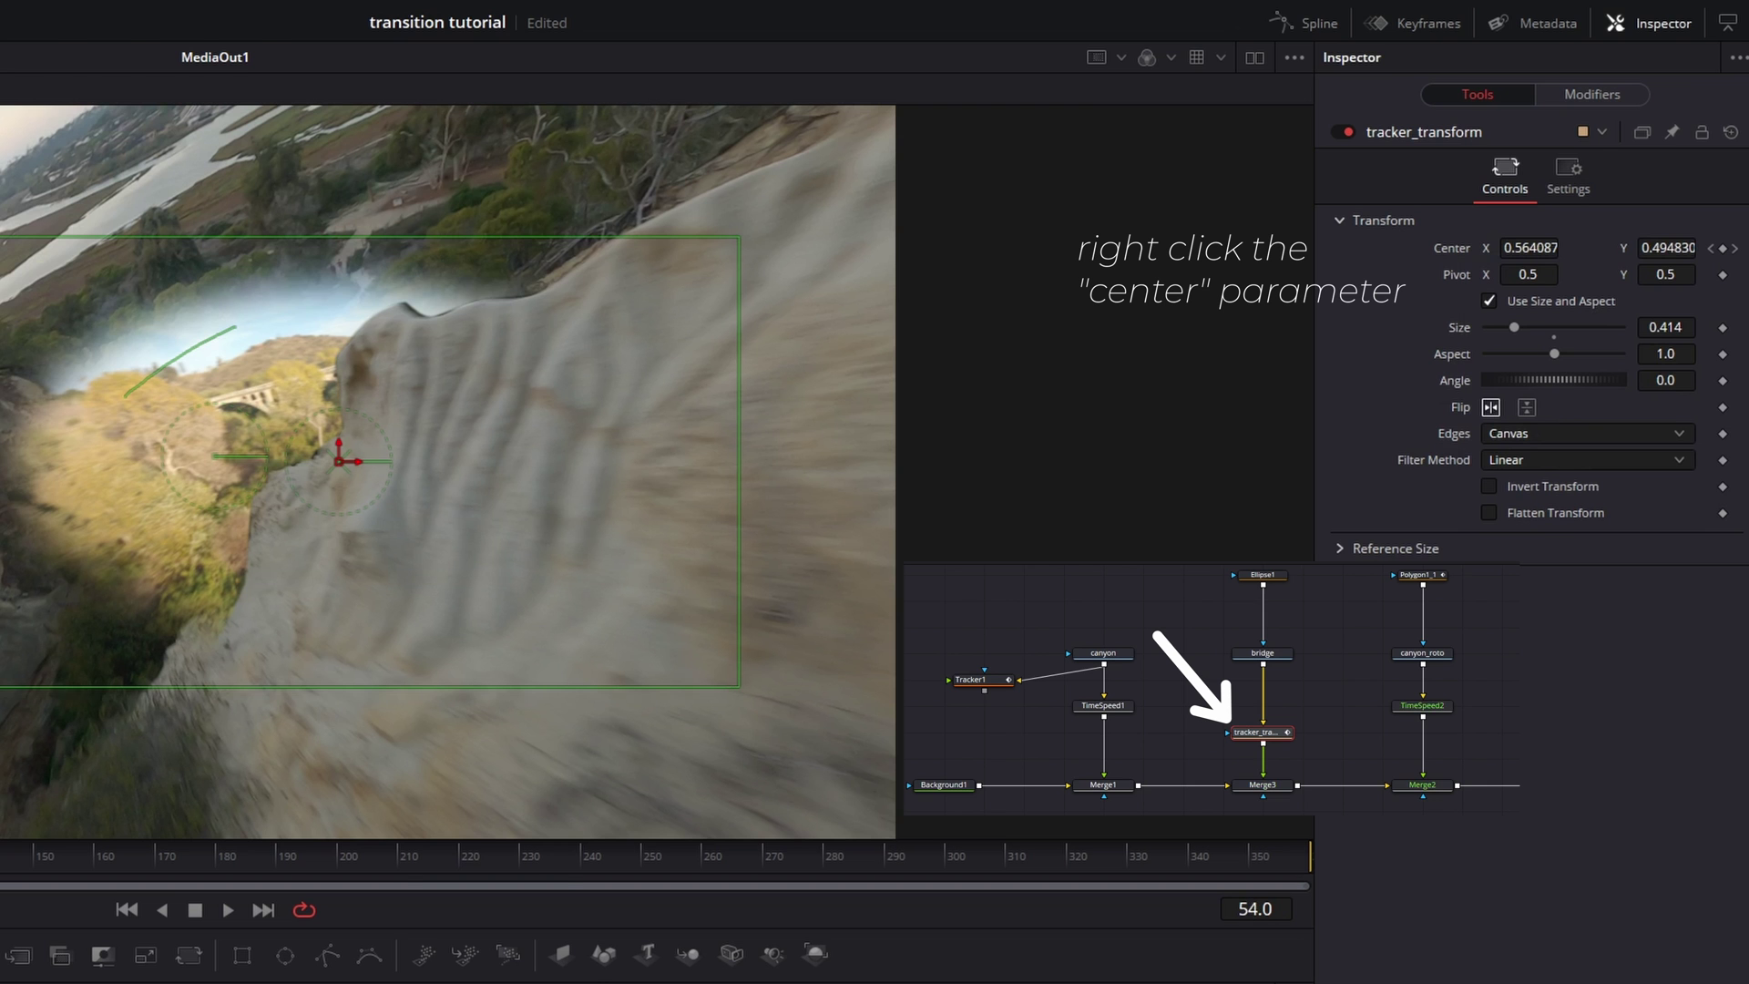
drag(219, 570, 144, 571)
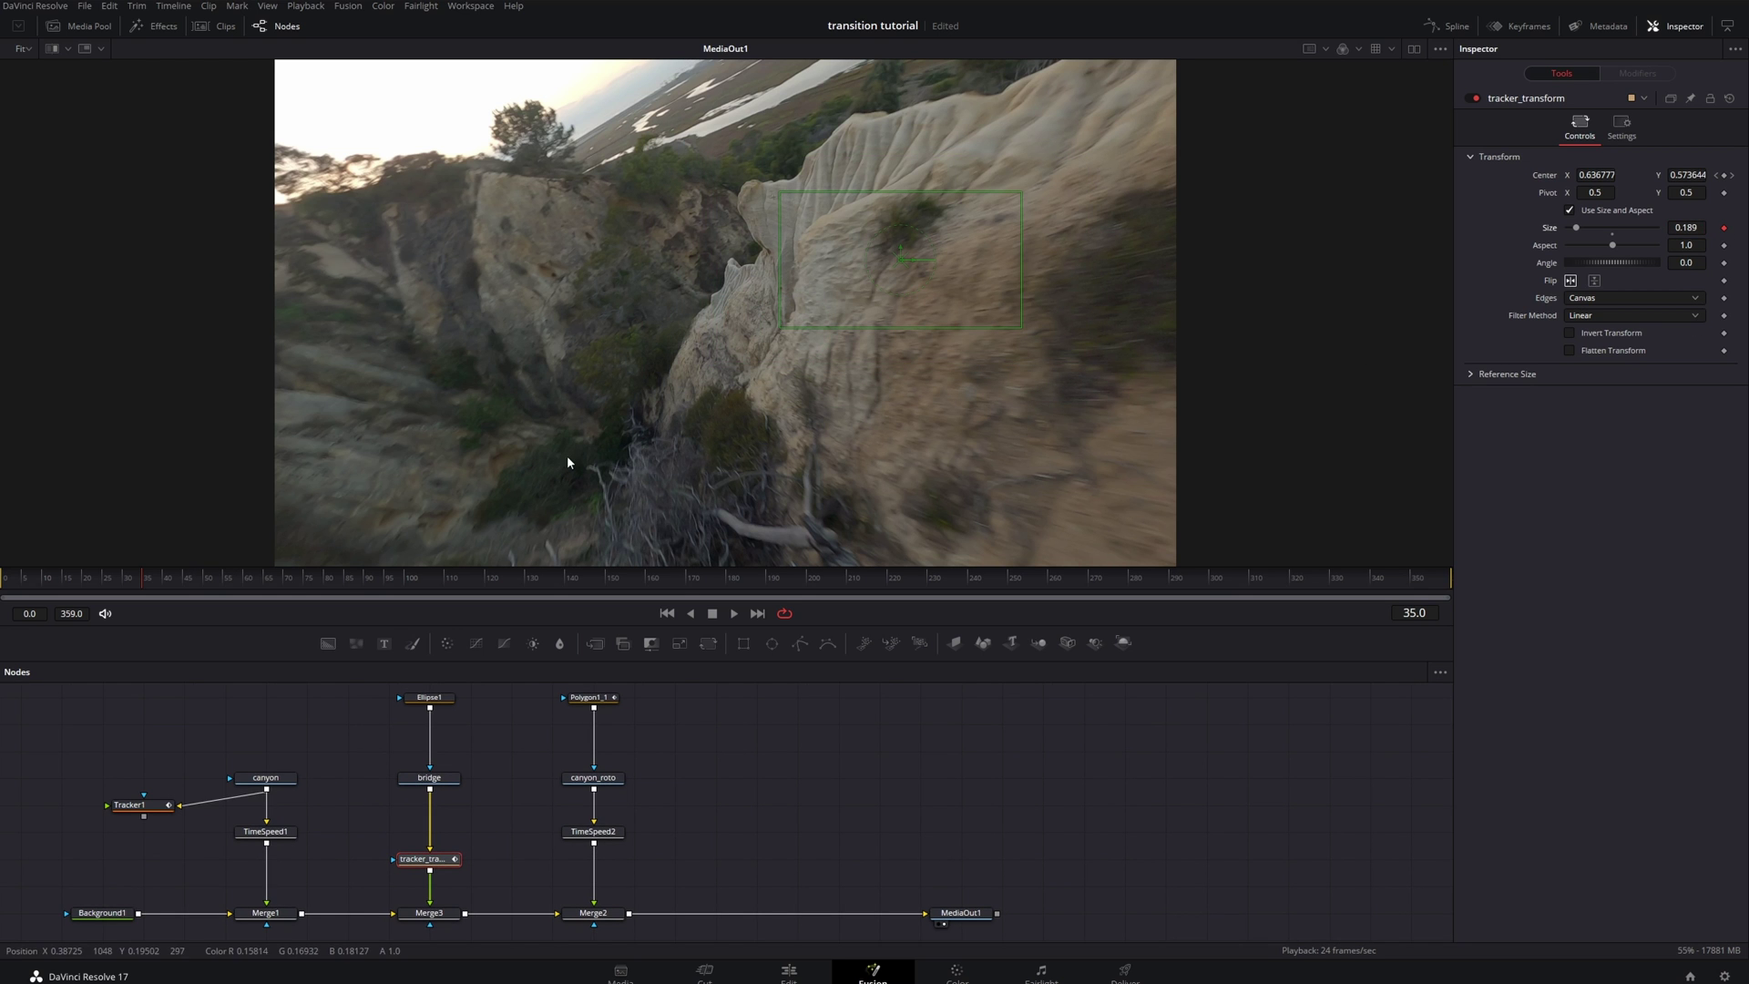
Keyframe Ellipse1's width and height, widen it to about 1.2 by frame 64, add Rectangle1
key(space)
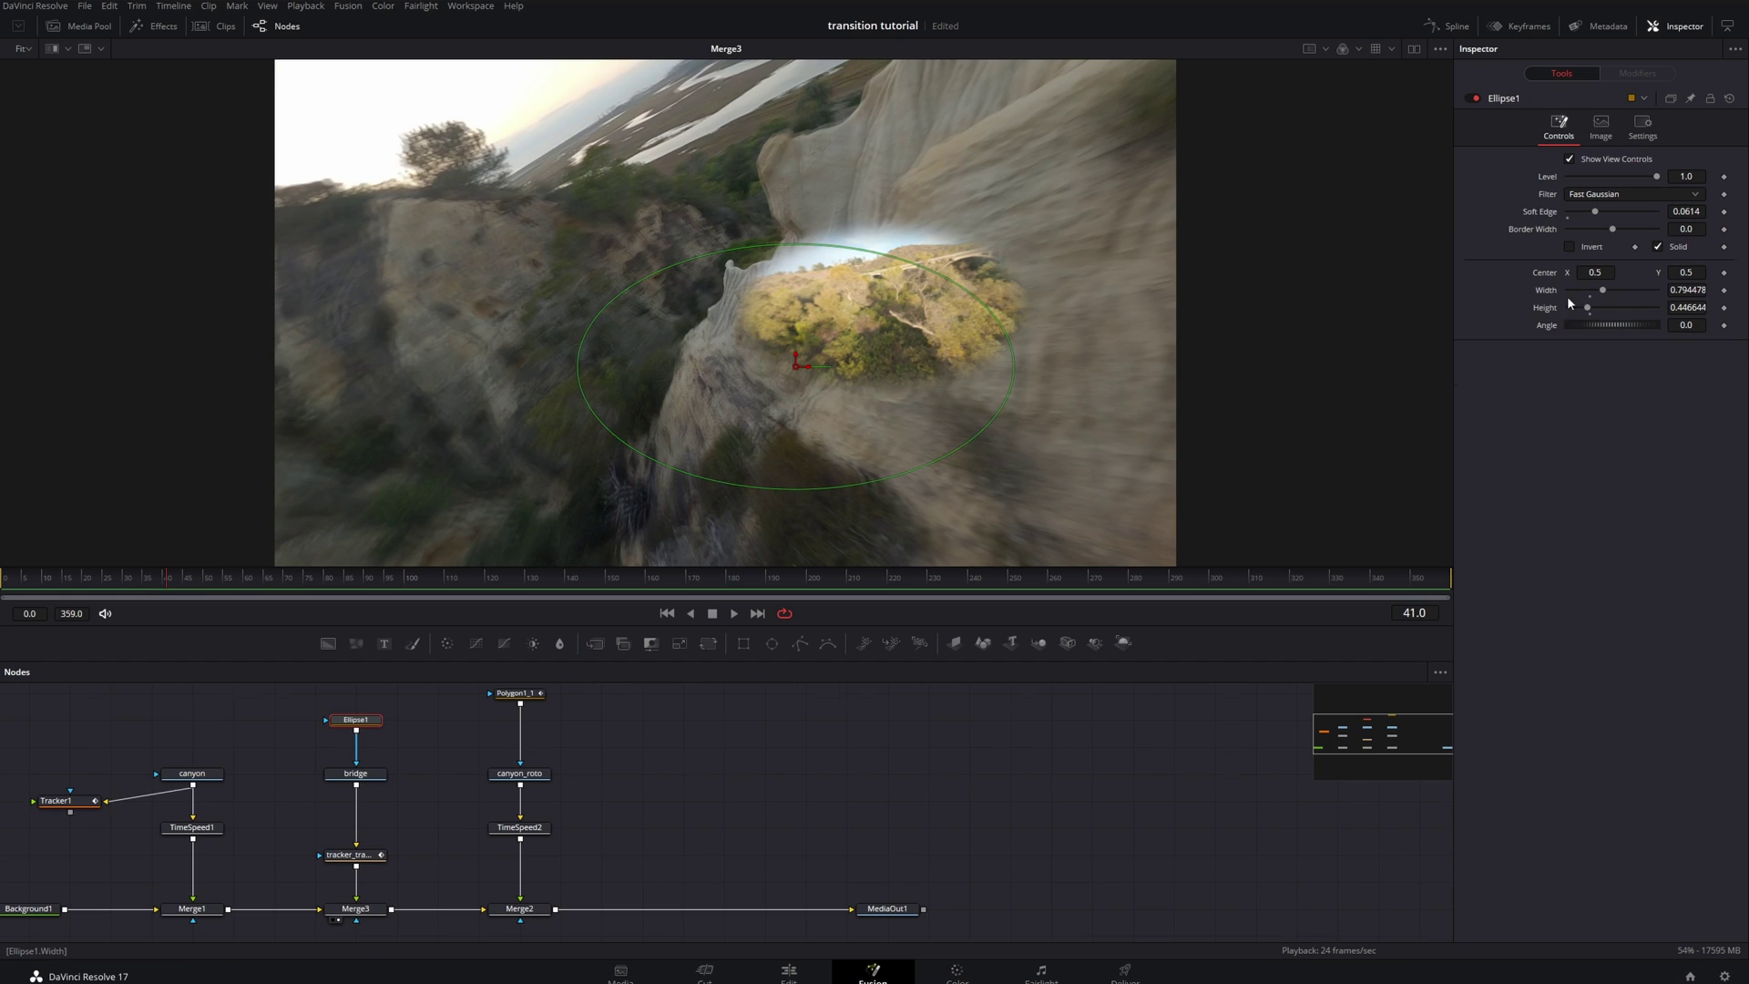
click(1724, 290)
click(1724, 307)
drag(169, 577, 266, 583)
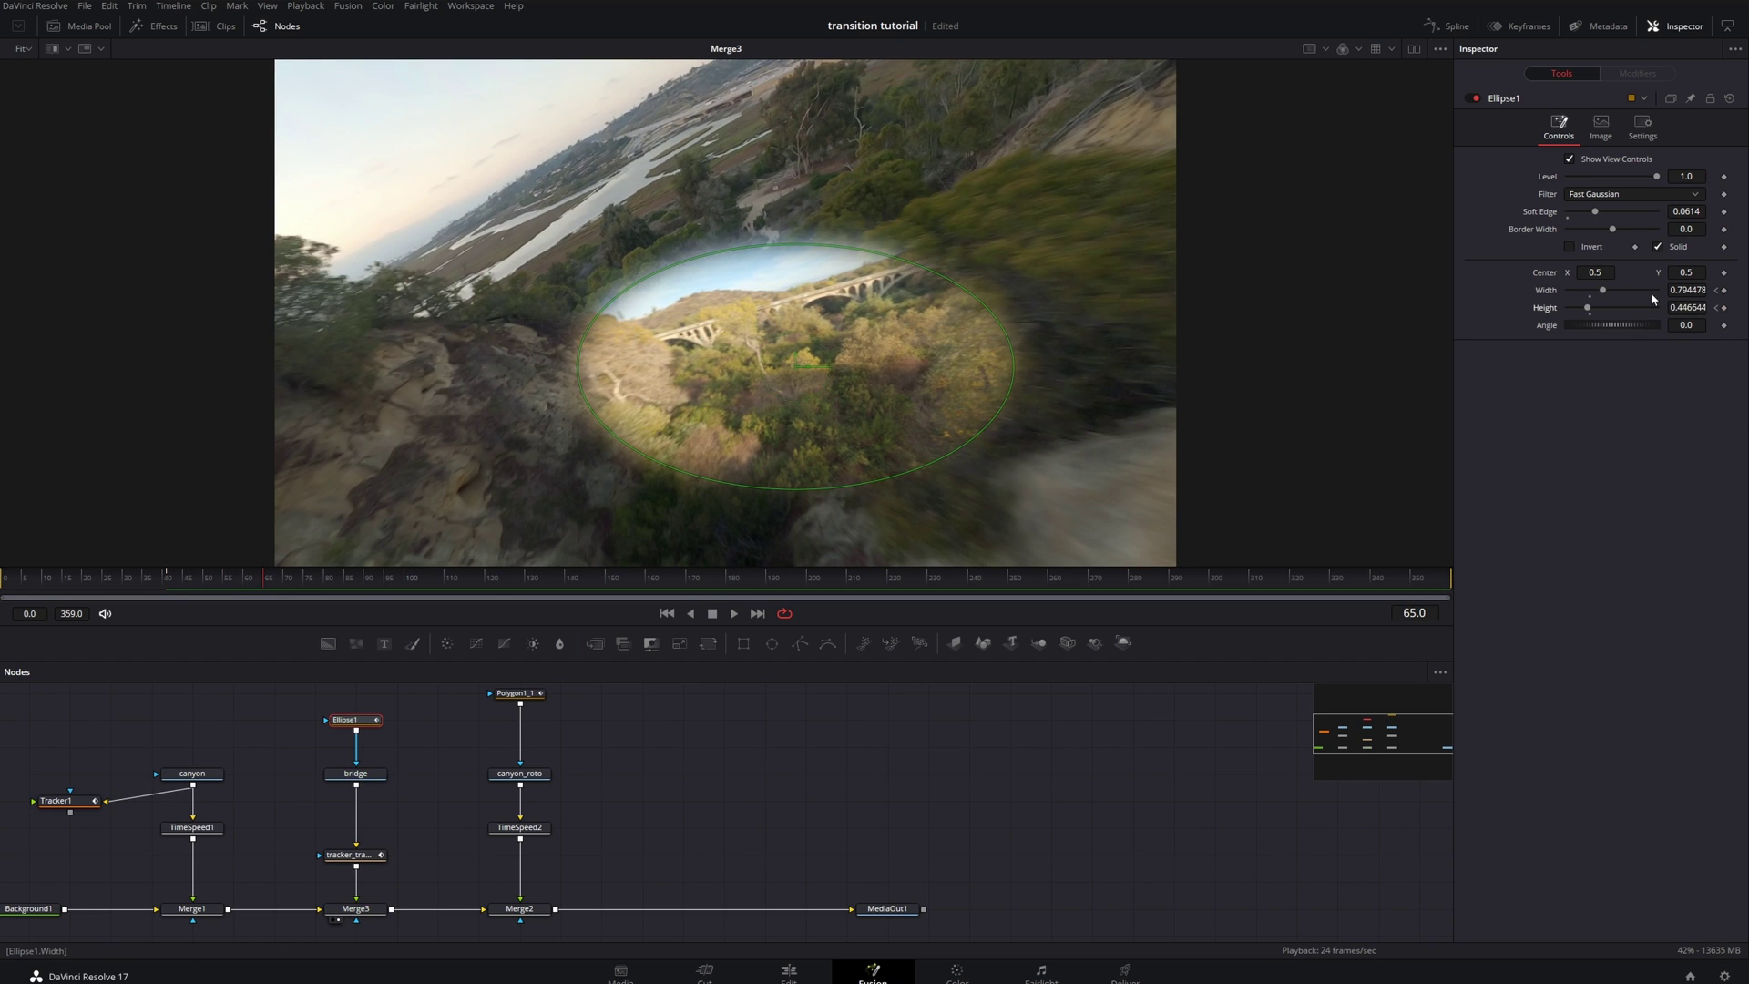
drag(1683, 290, 1716, 290)
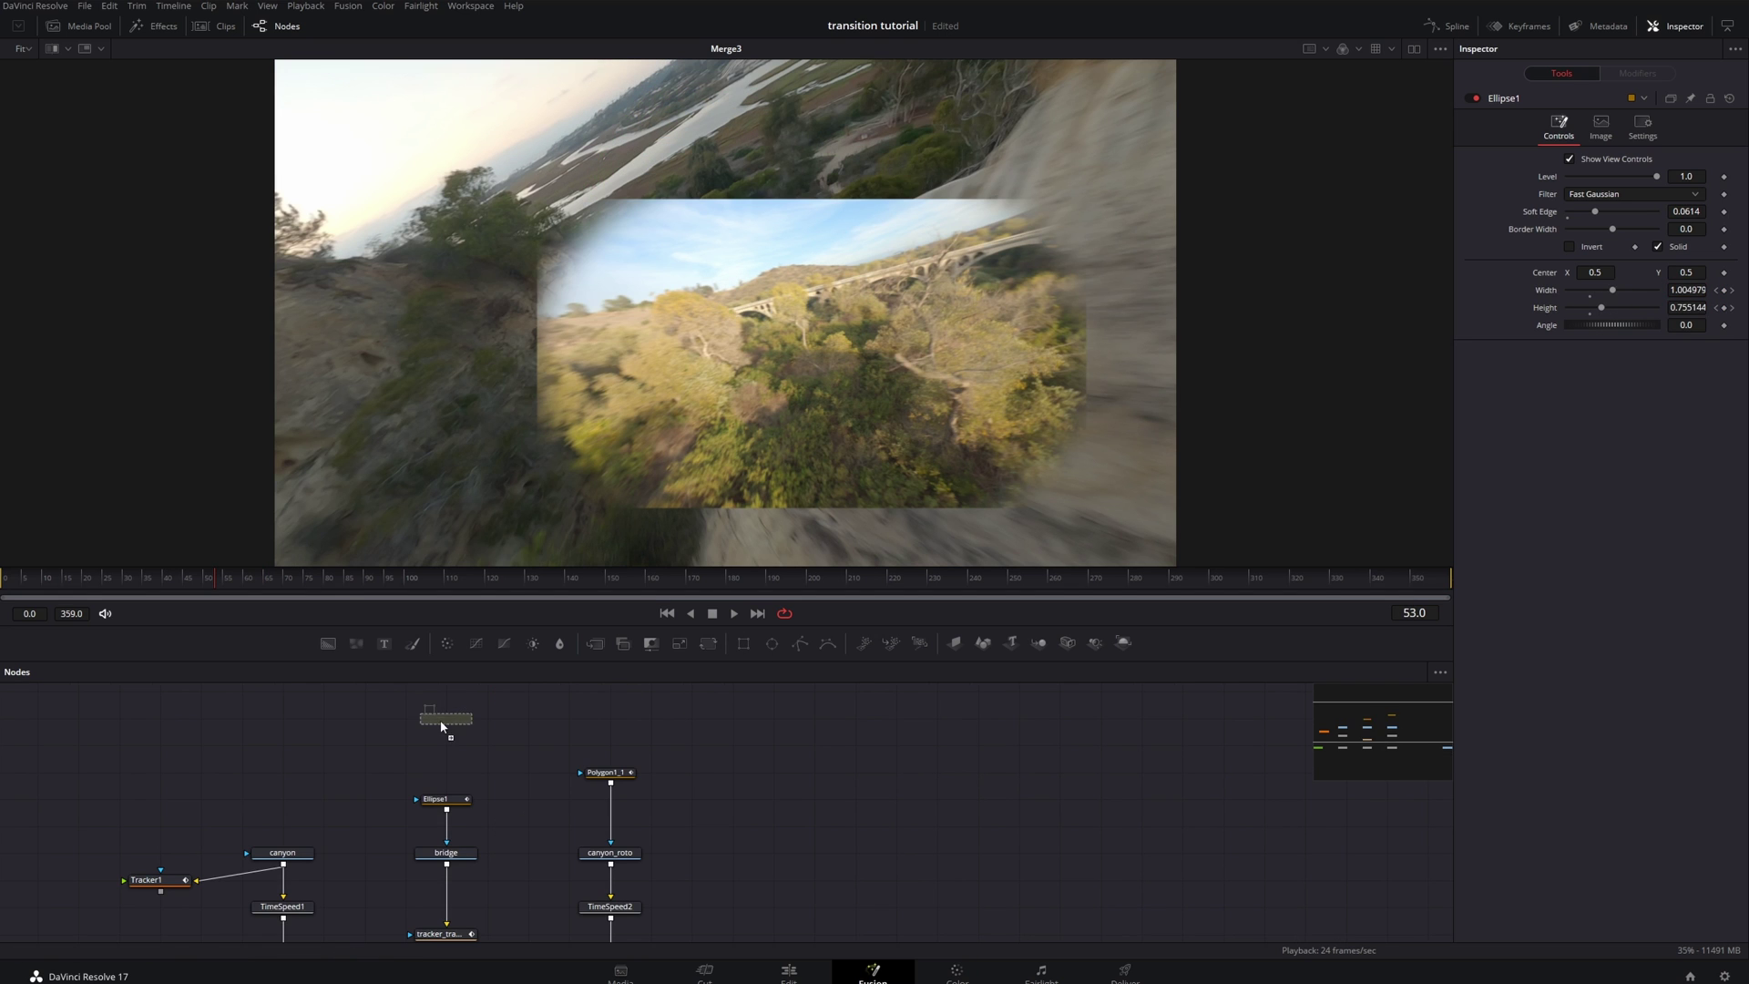
drag(441, 726, 442, 727)
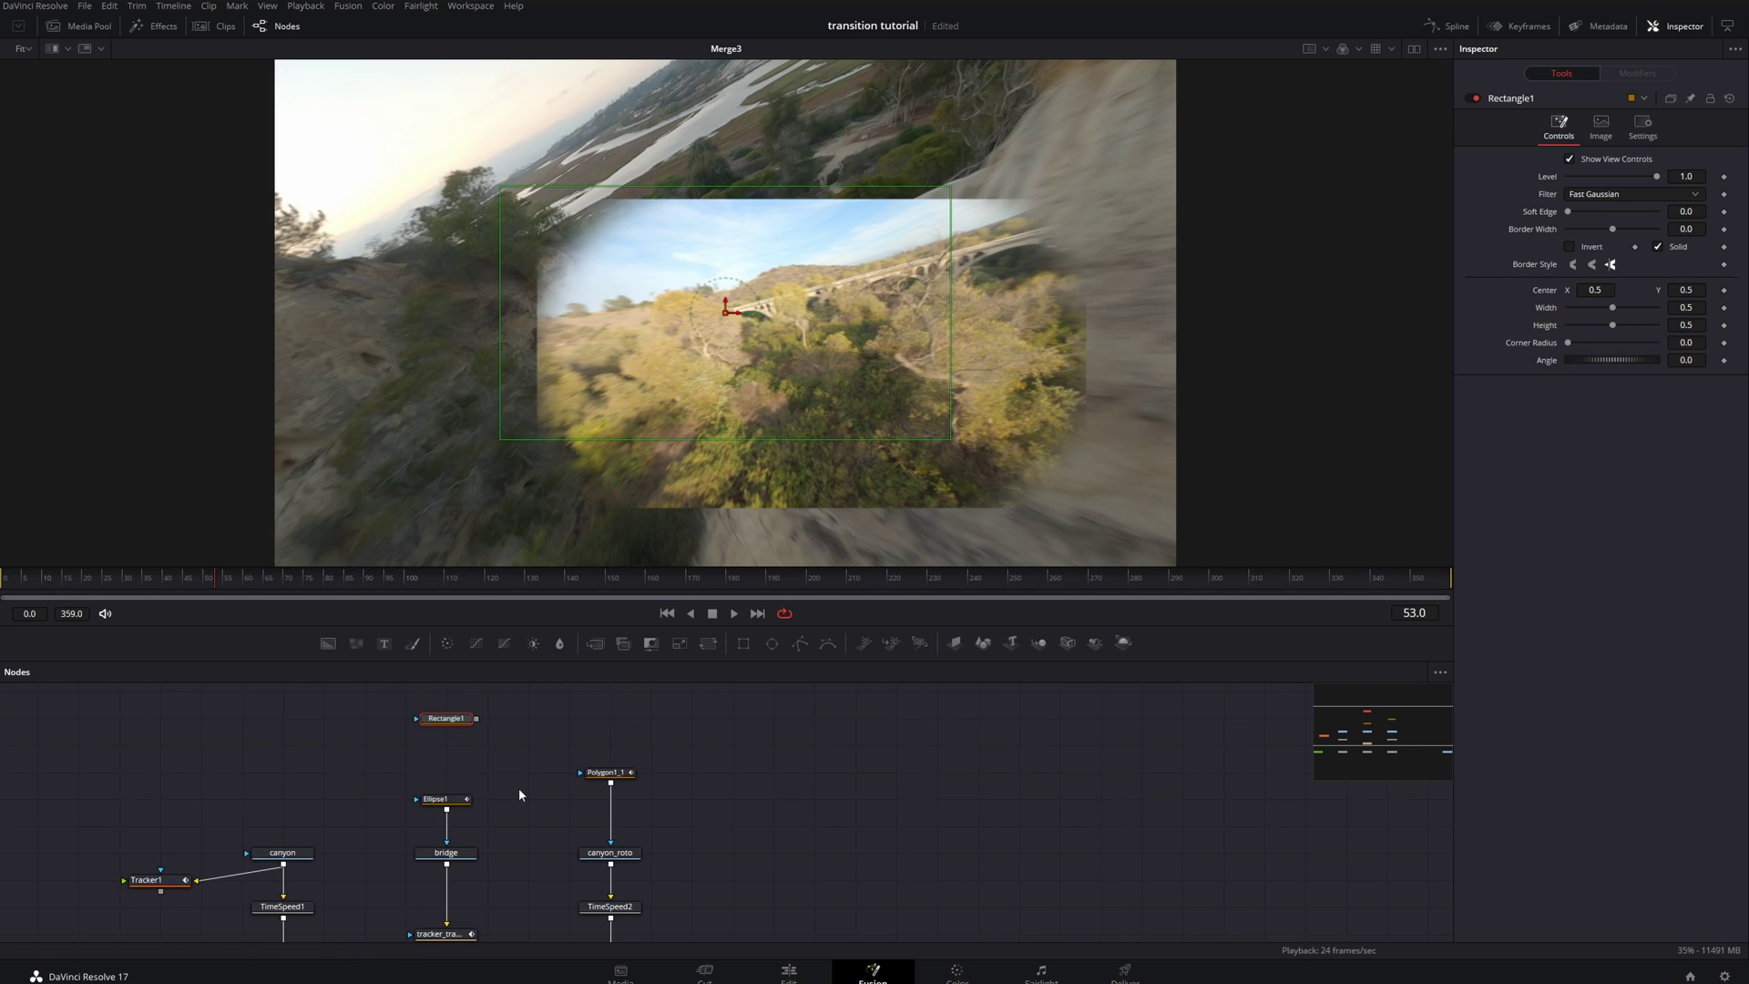
Feed Rectangle1 into Ellipse1's mask input and set Ellipse1's paint mode to Minimum
drag(452, 807, 446, 801)
click(435, 799)
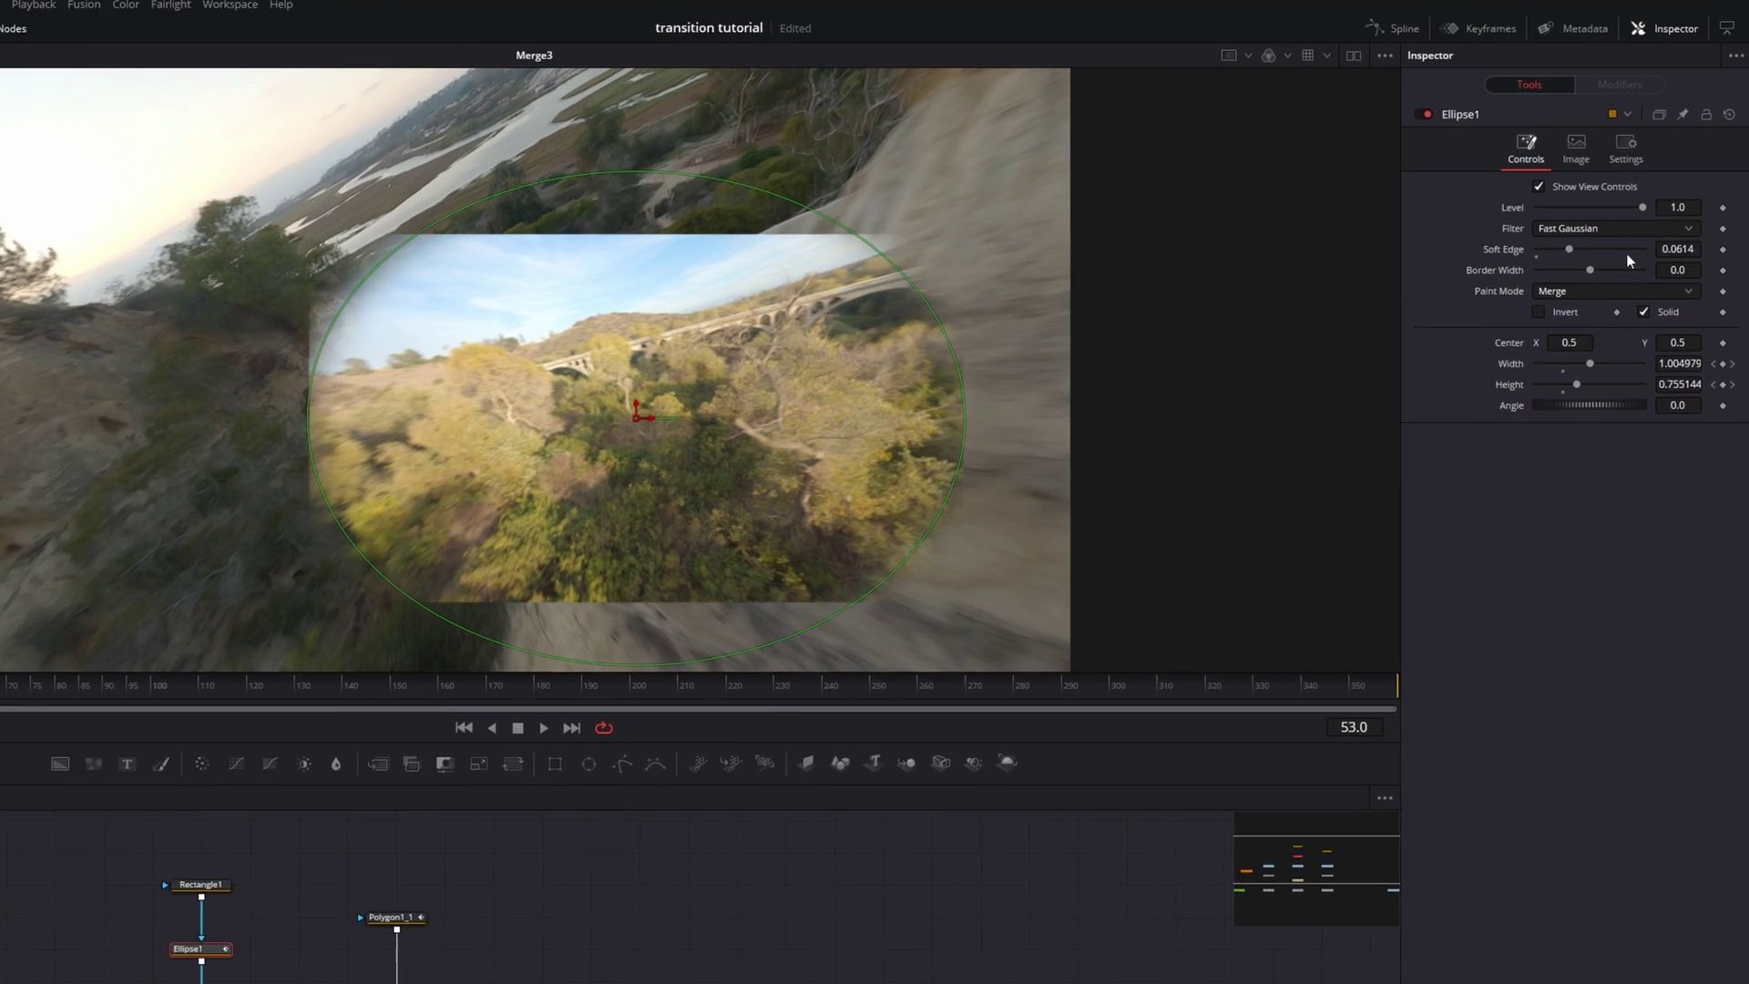
click(1641, 191)
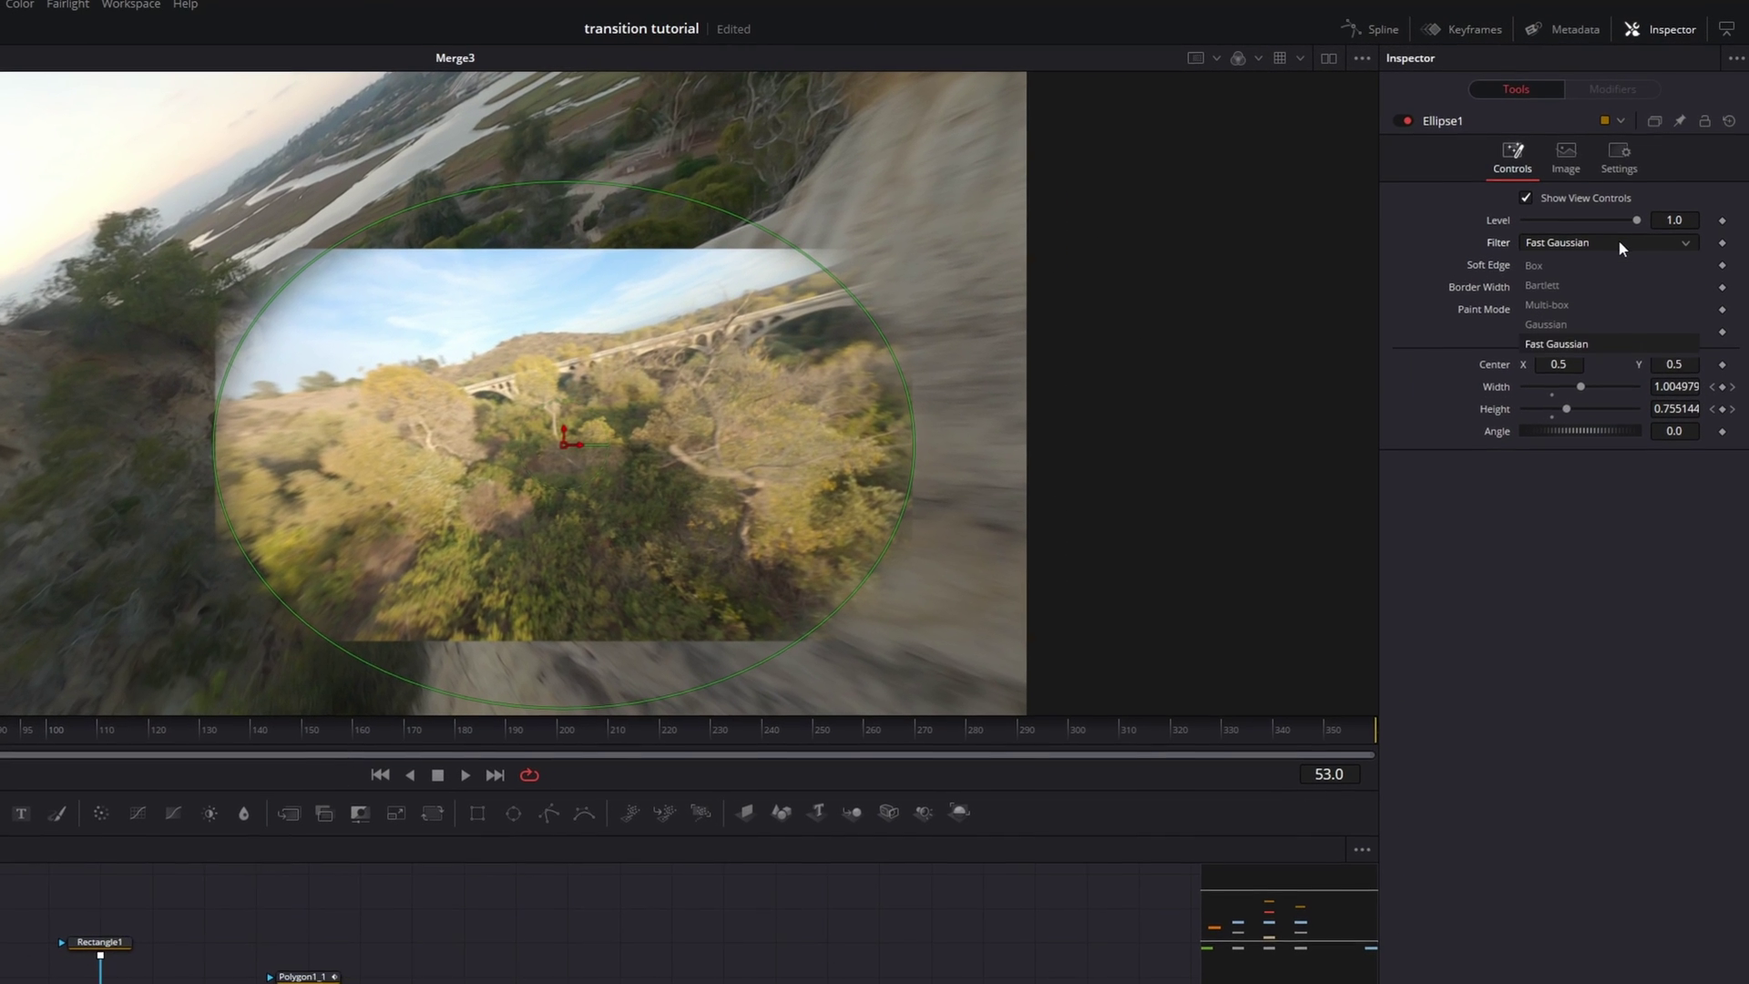
click(1568, 310)
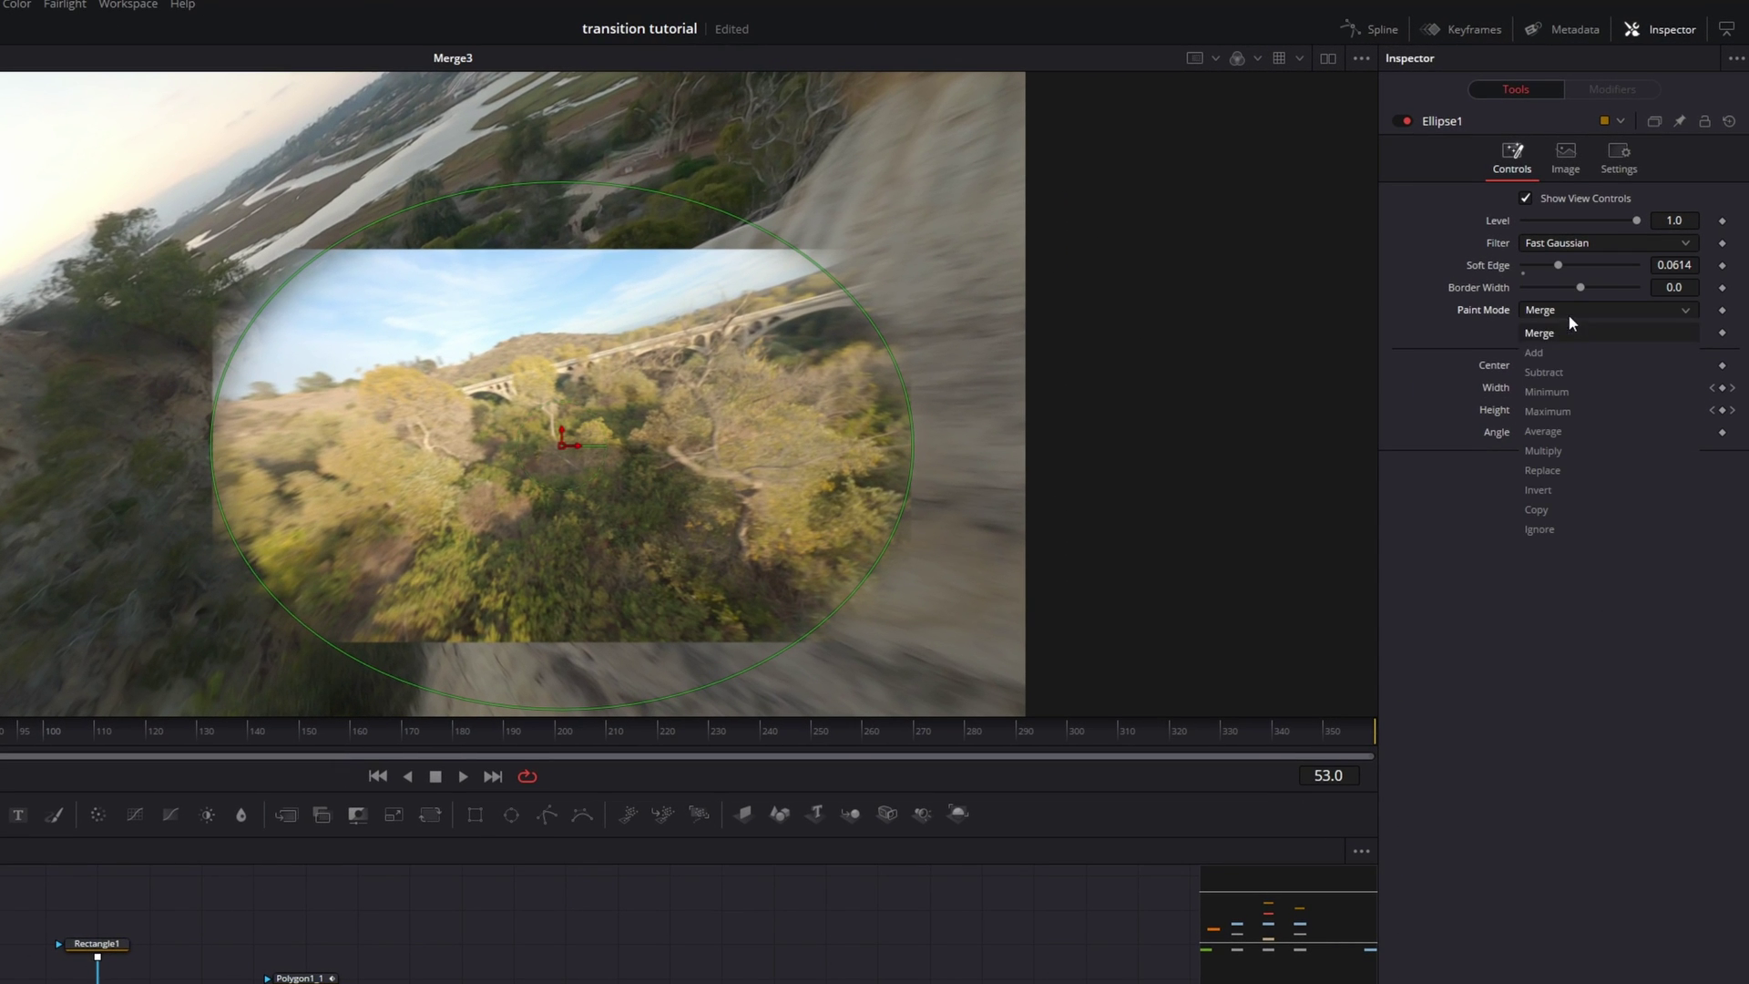
click(1570, 392)
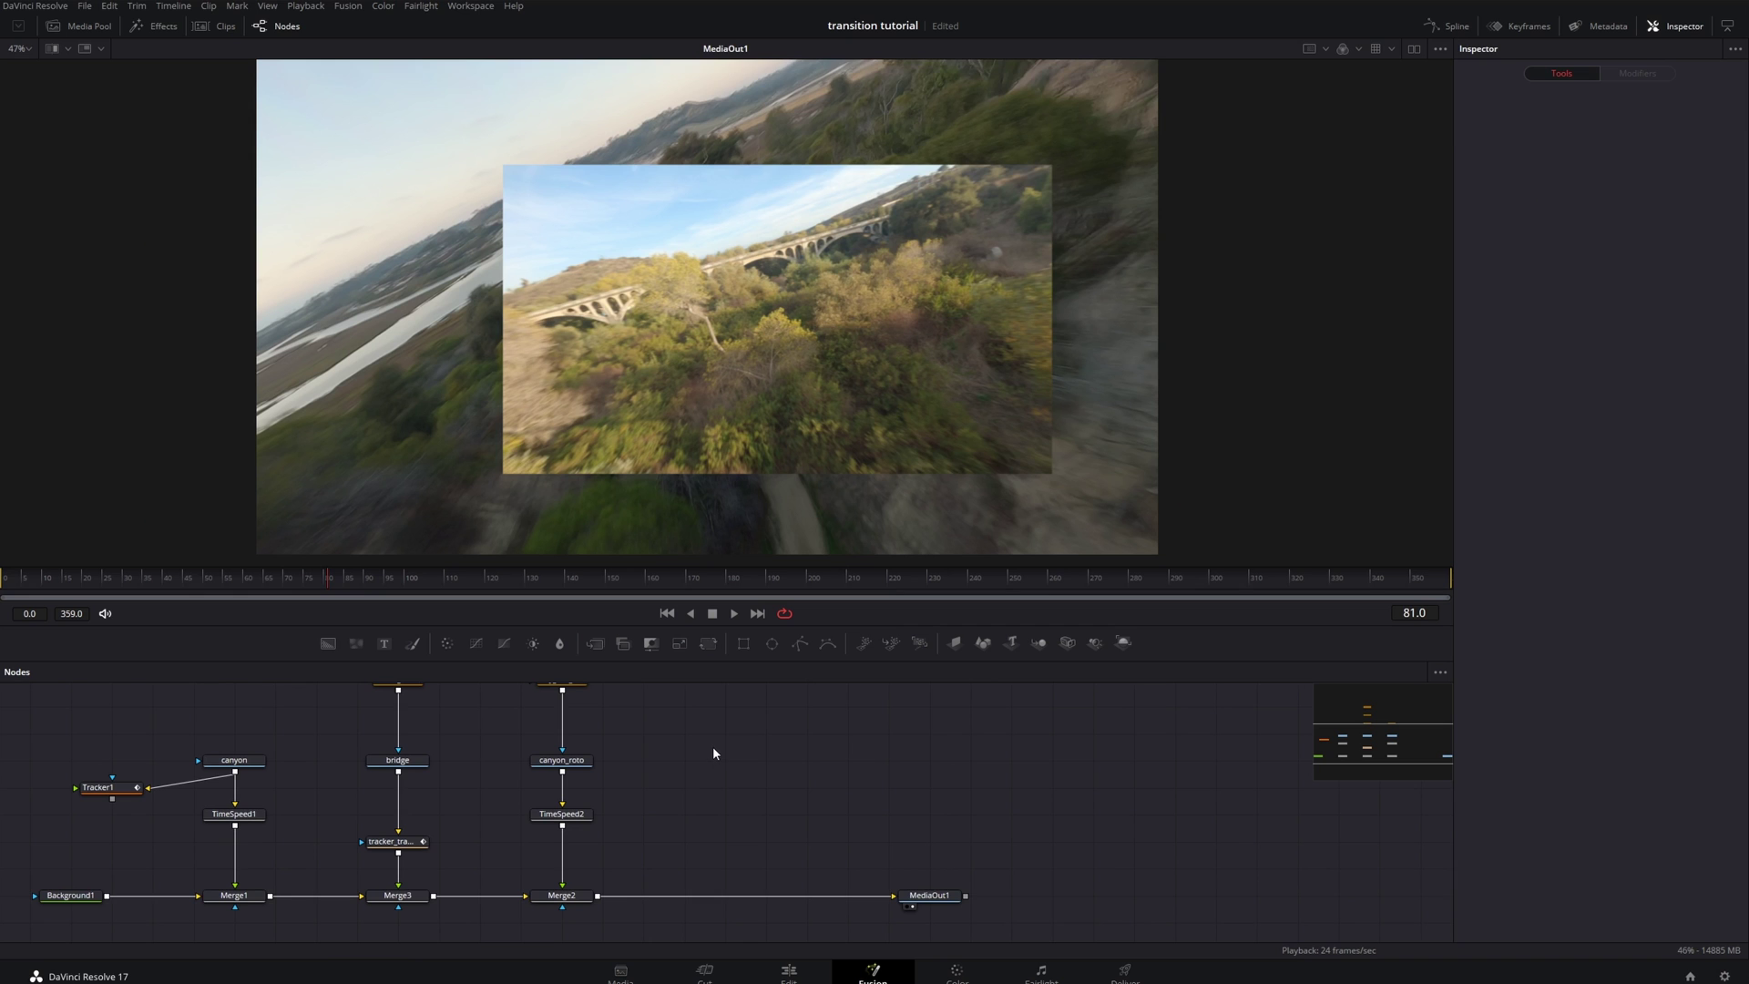
Insert a Transform node between Merge2 and MediaOut1, fit the viewer, and scrub to frame 23 to check the zoom
drag(722, 761, 839, 901)
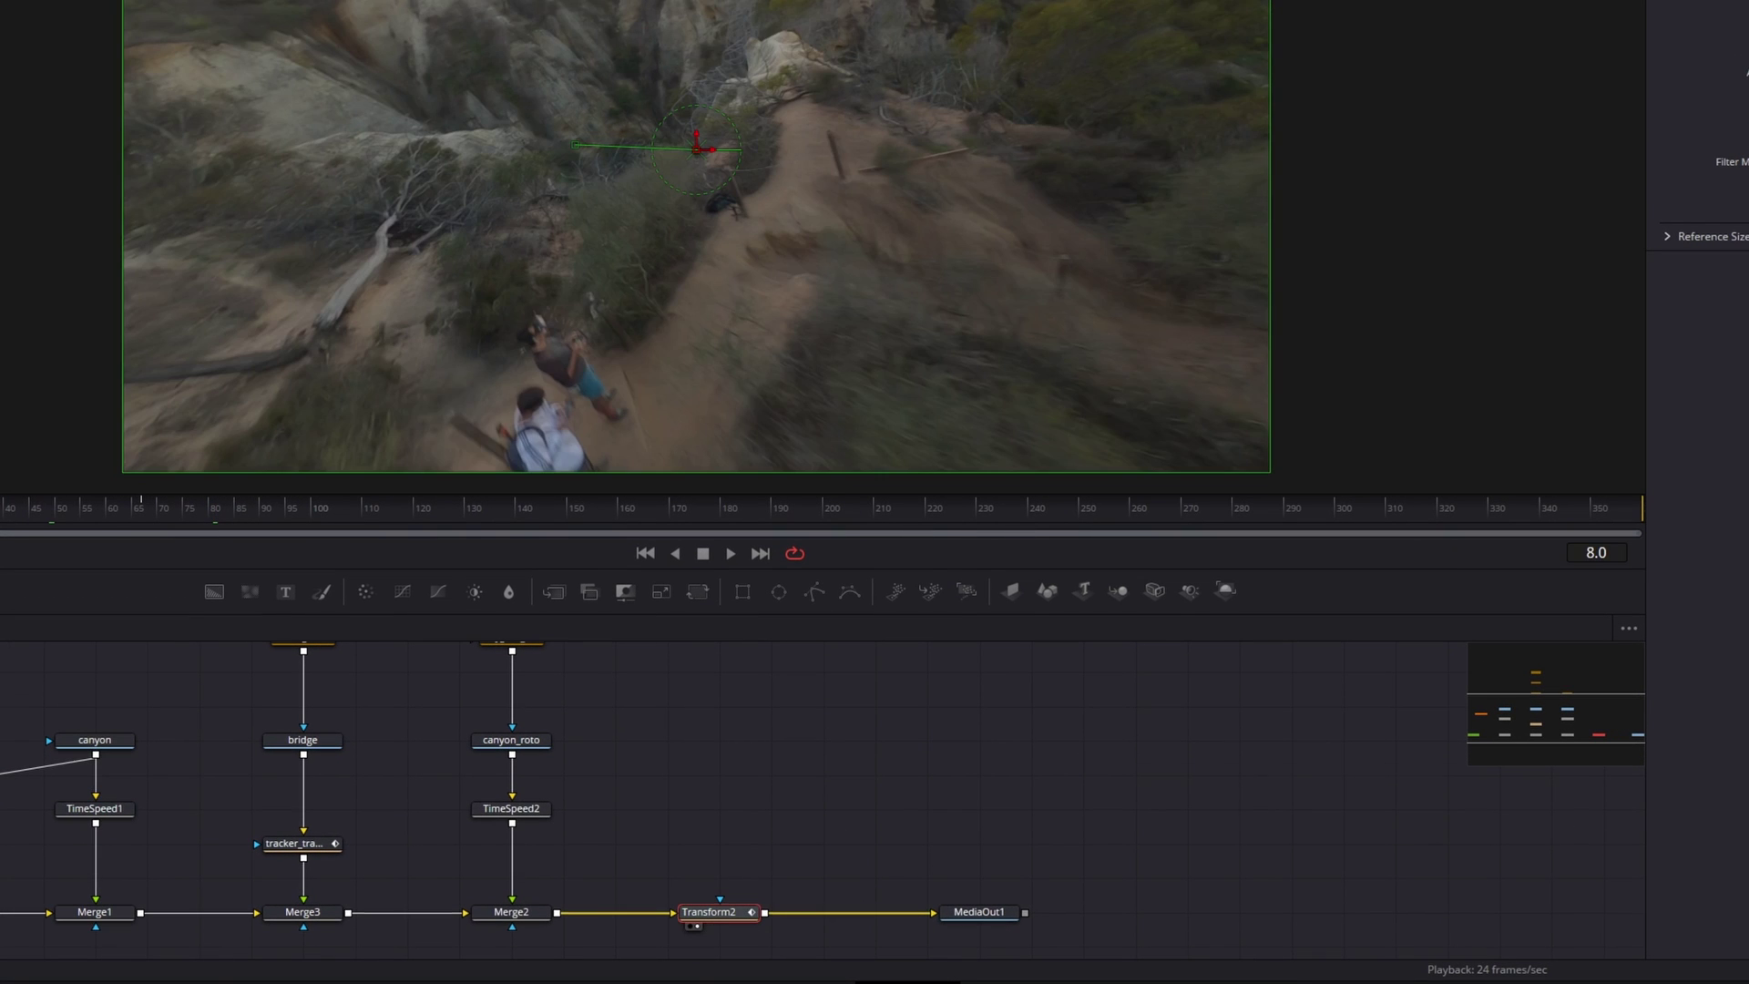
key(Left)
key(Left)
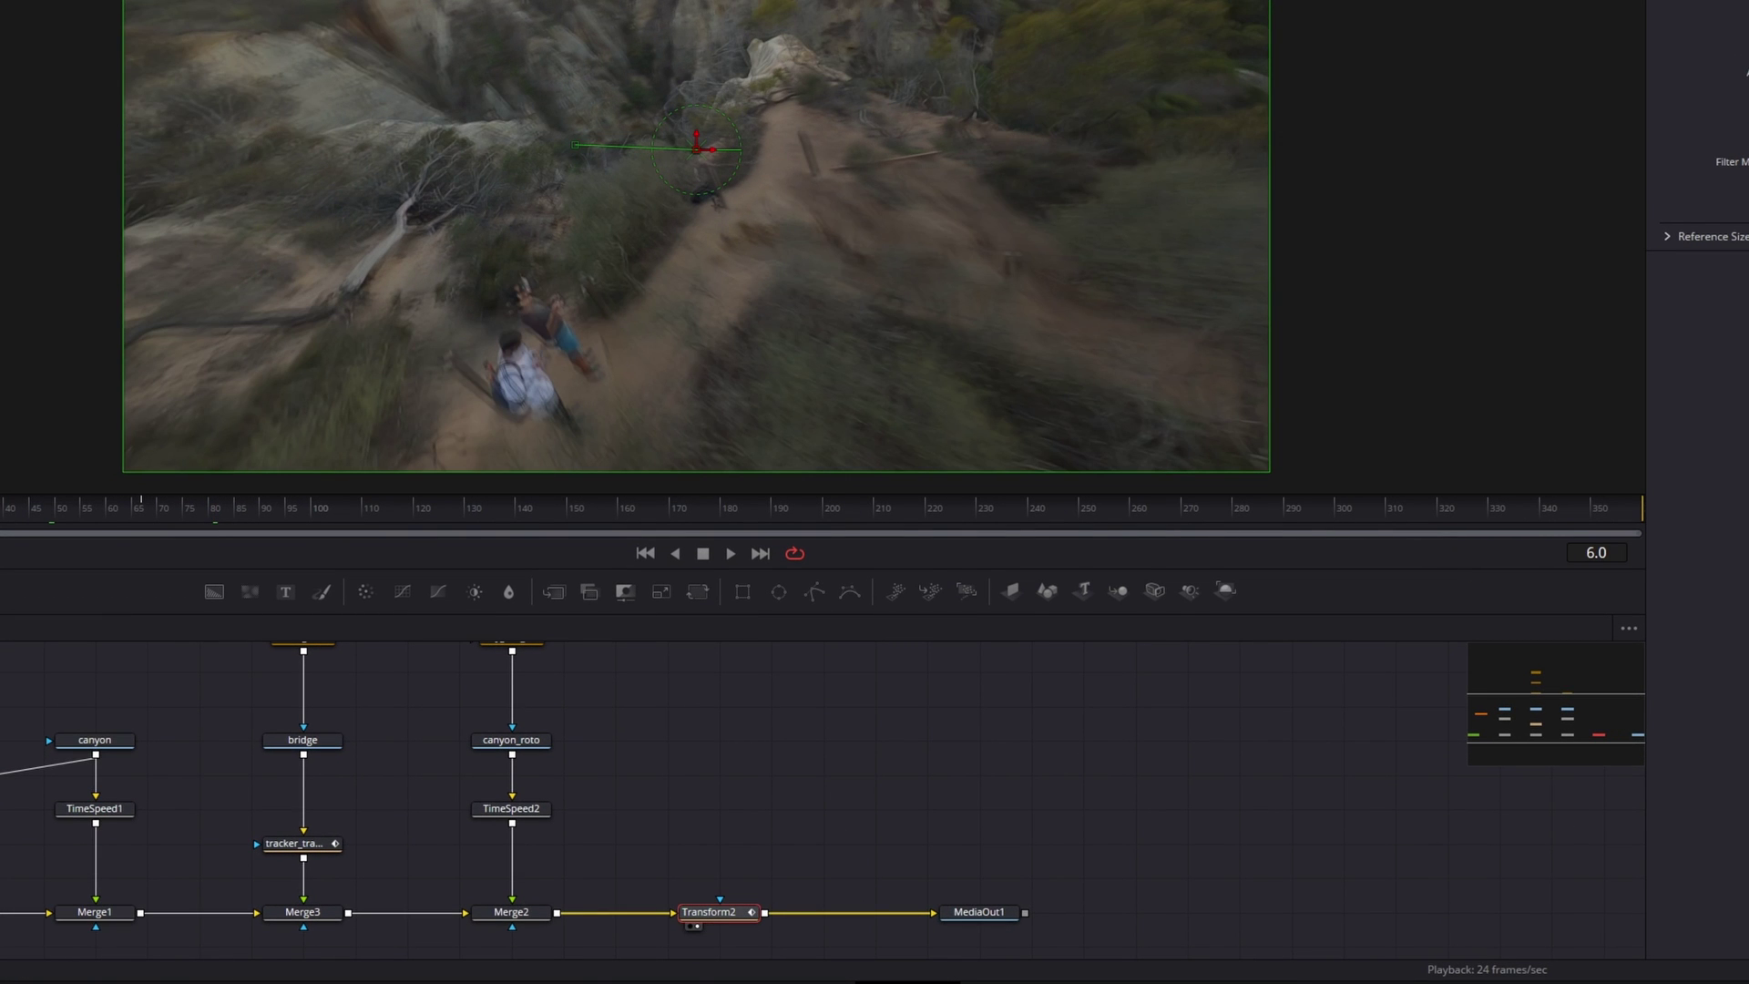
click(20, 48)
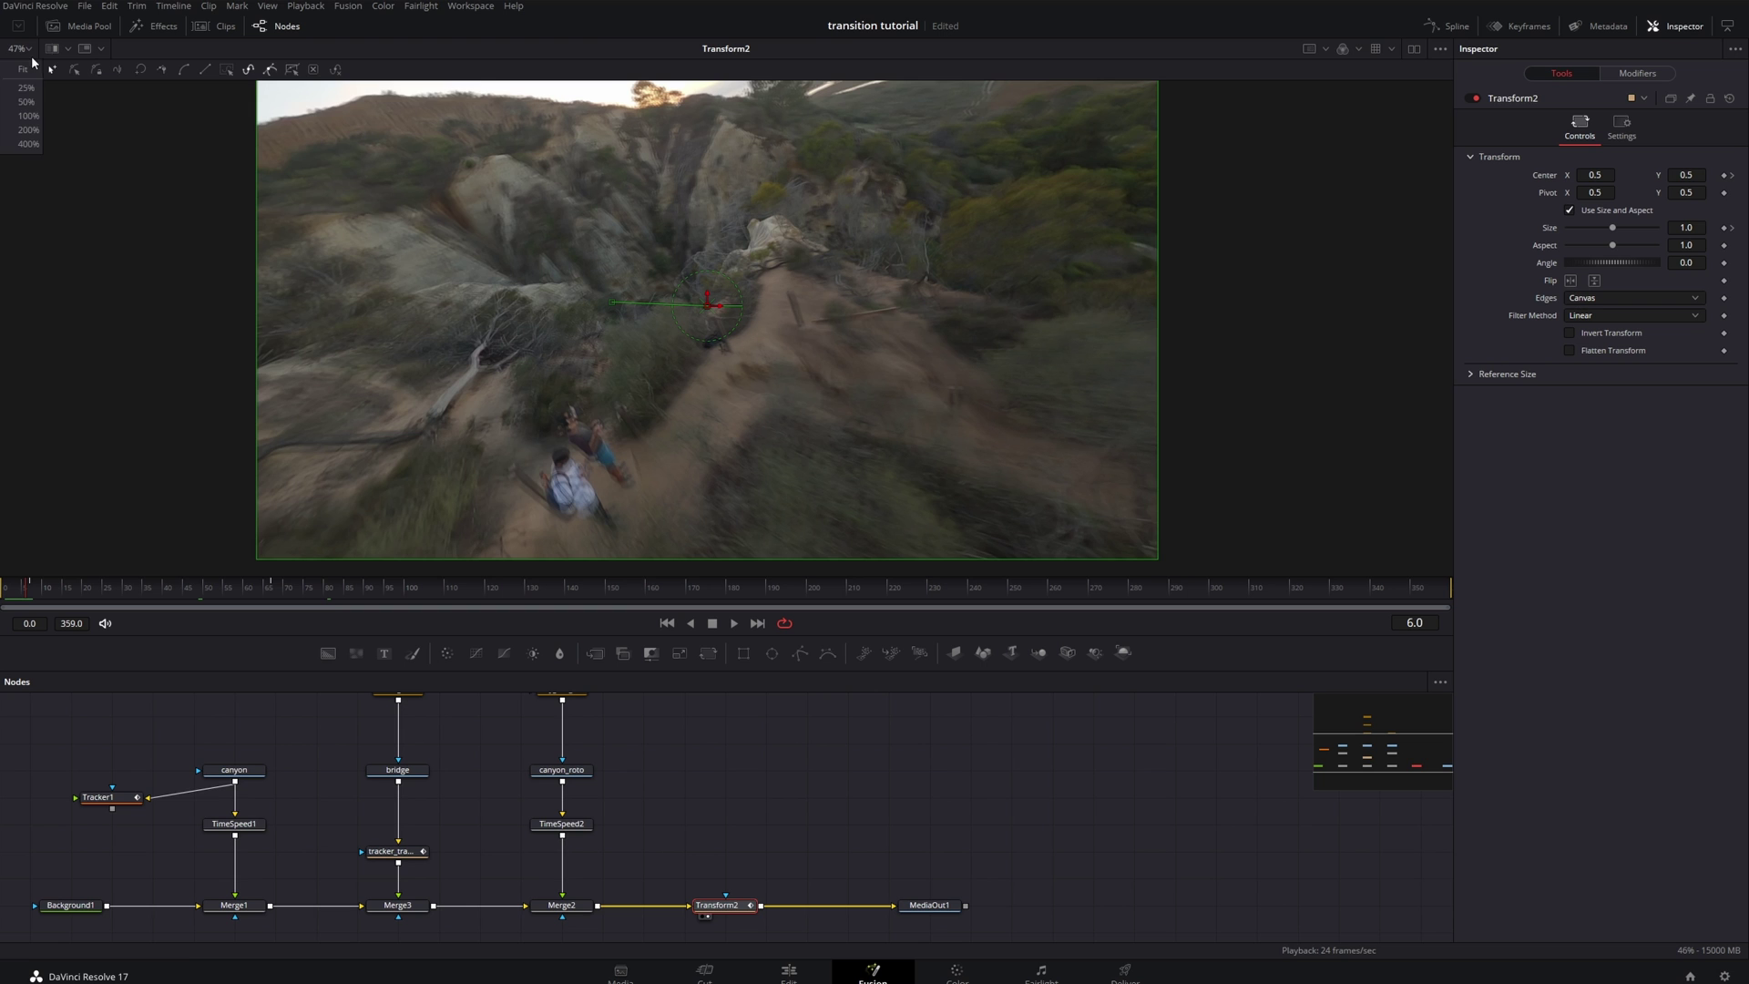
click(30, 67)
drag(27, 595, 293, 593)
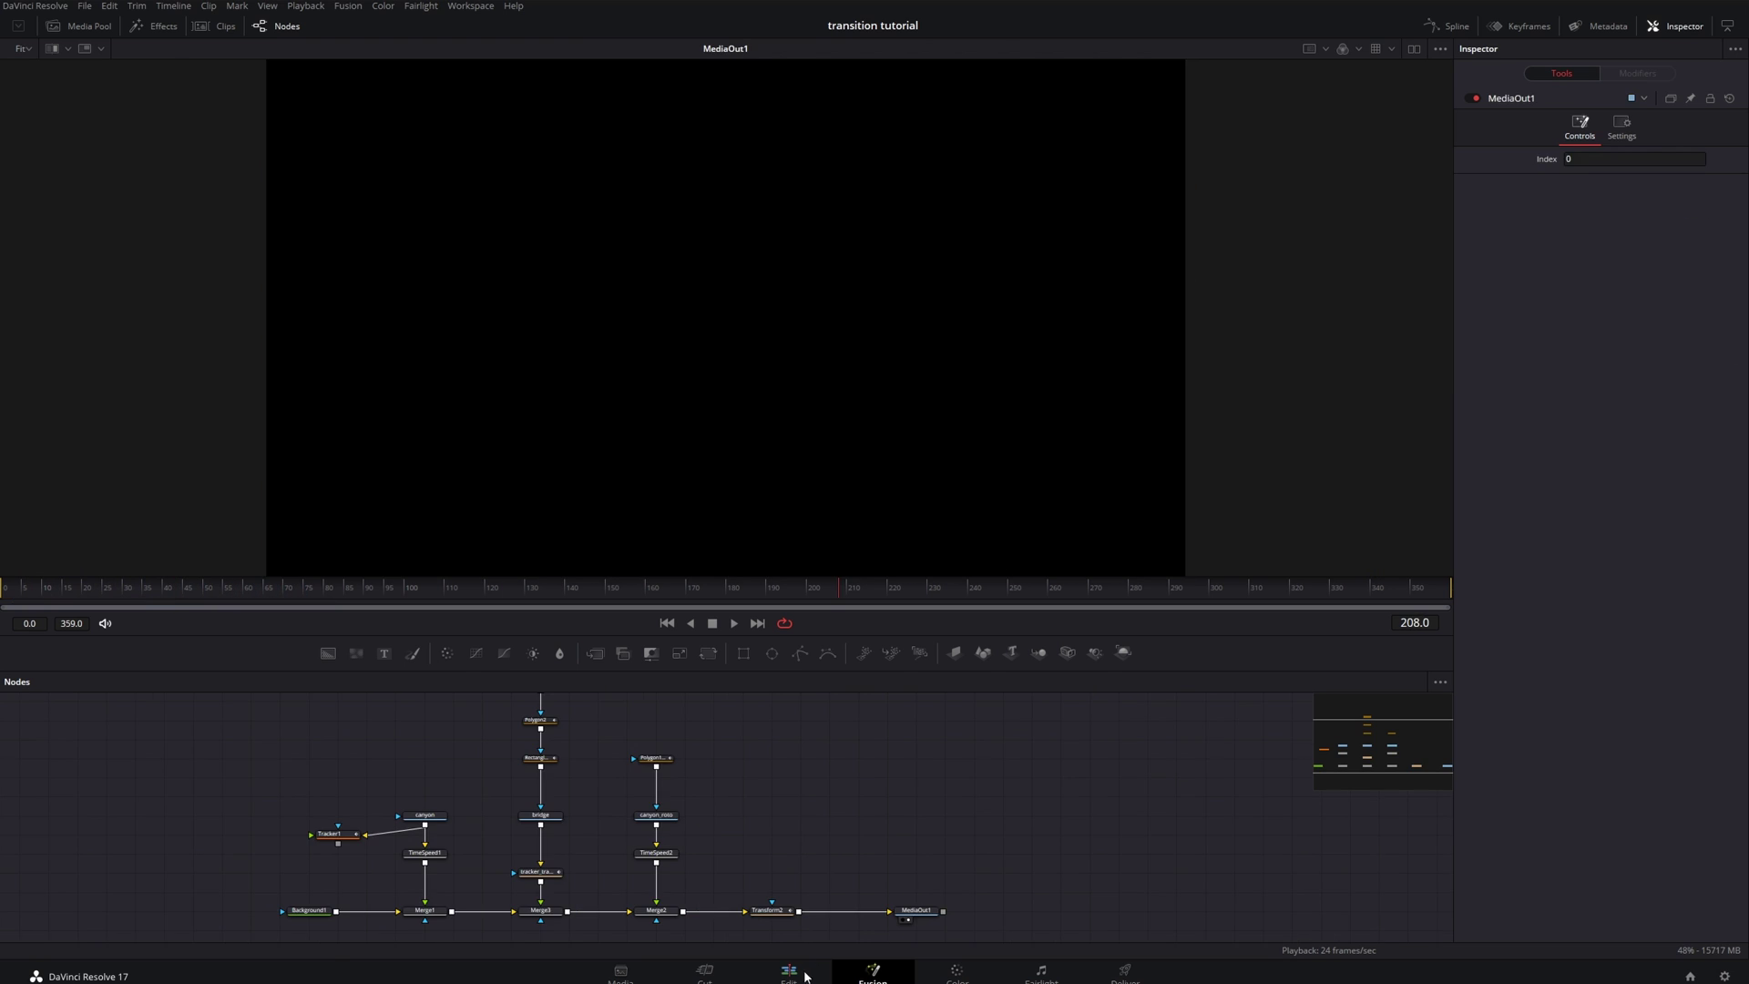
On the Edit page, turn the Fusion clip into a compound clip named 'TUT compound'
click(802, 977)
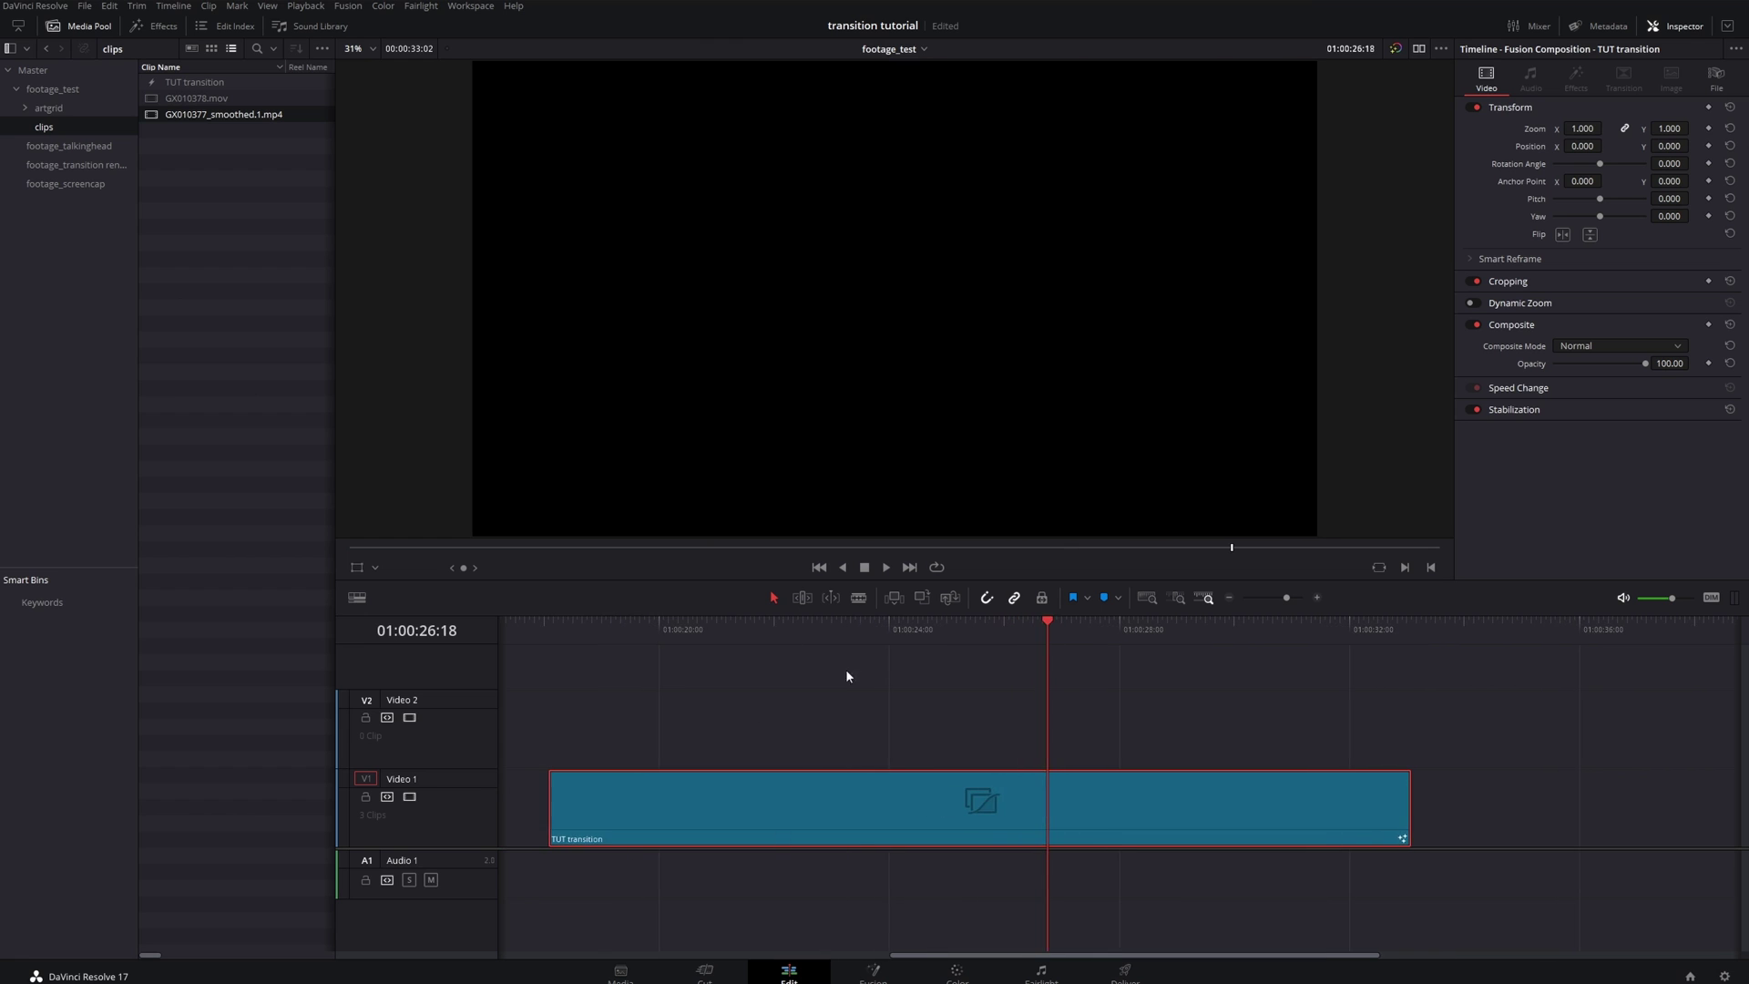
right_click(616, 791)
click(750, 643)
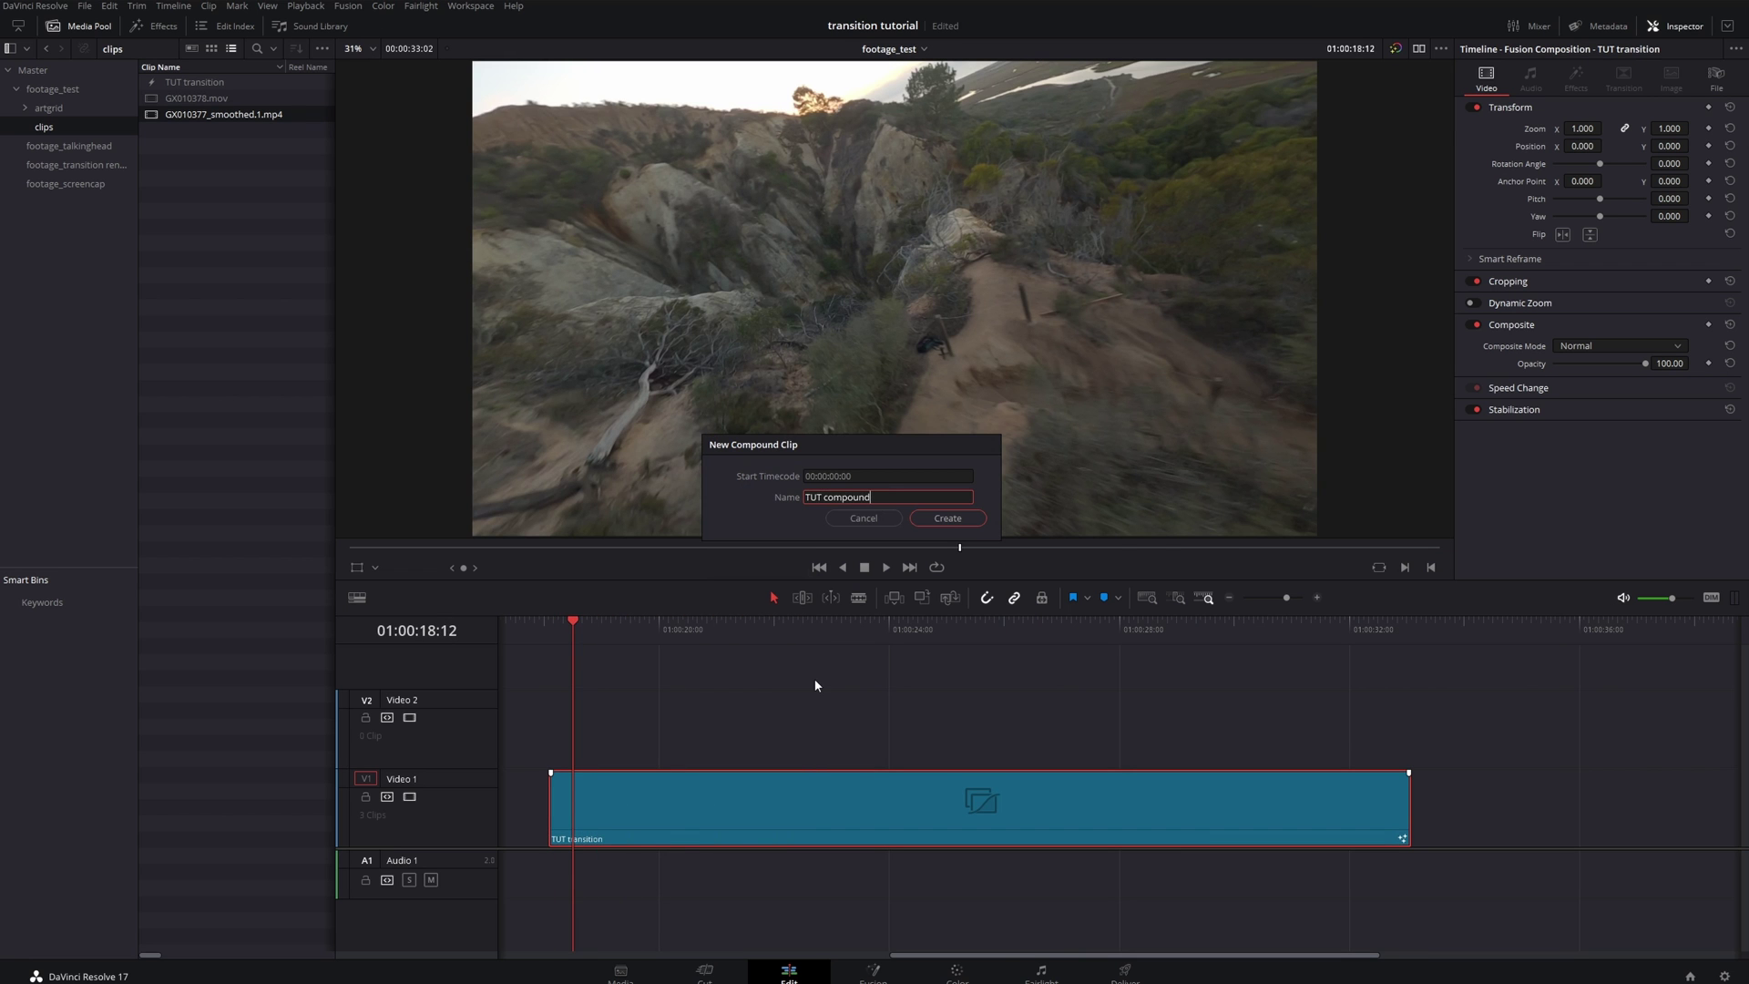
text(TUT compound)
click(947, 517)
Add a speed point near 19:11 and speed up the first section to 174%
key(ctrl+r)
drag(619, 621, 767, 559)
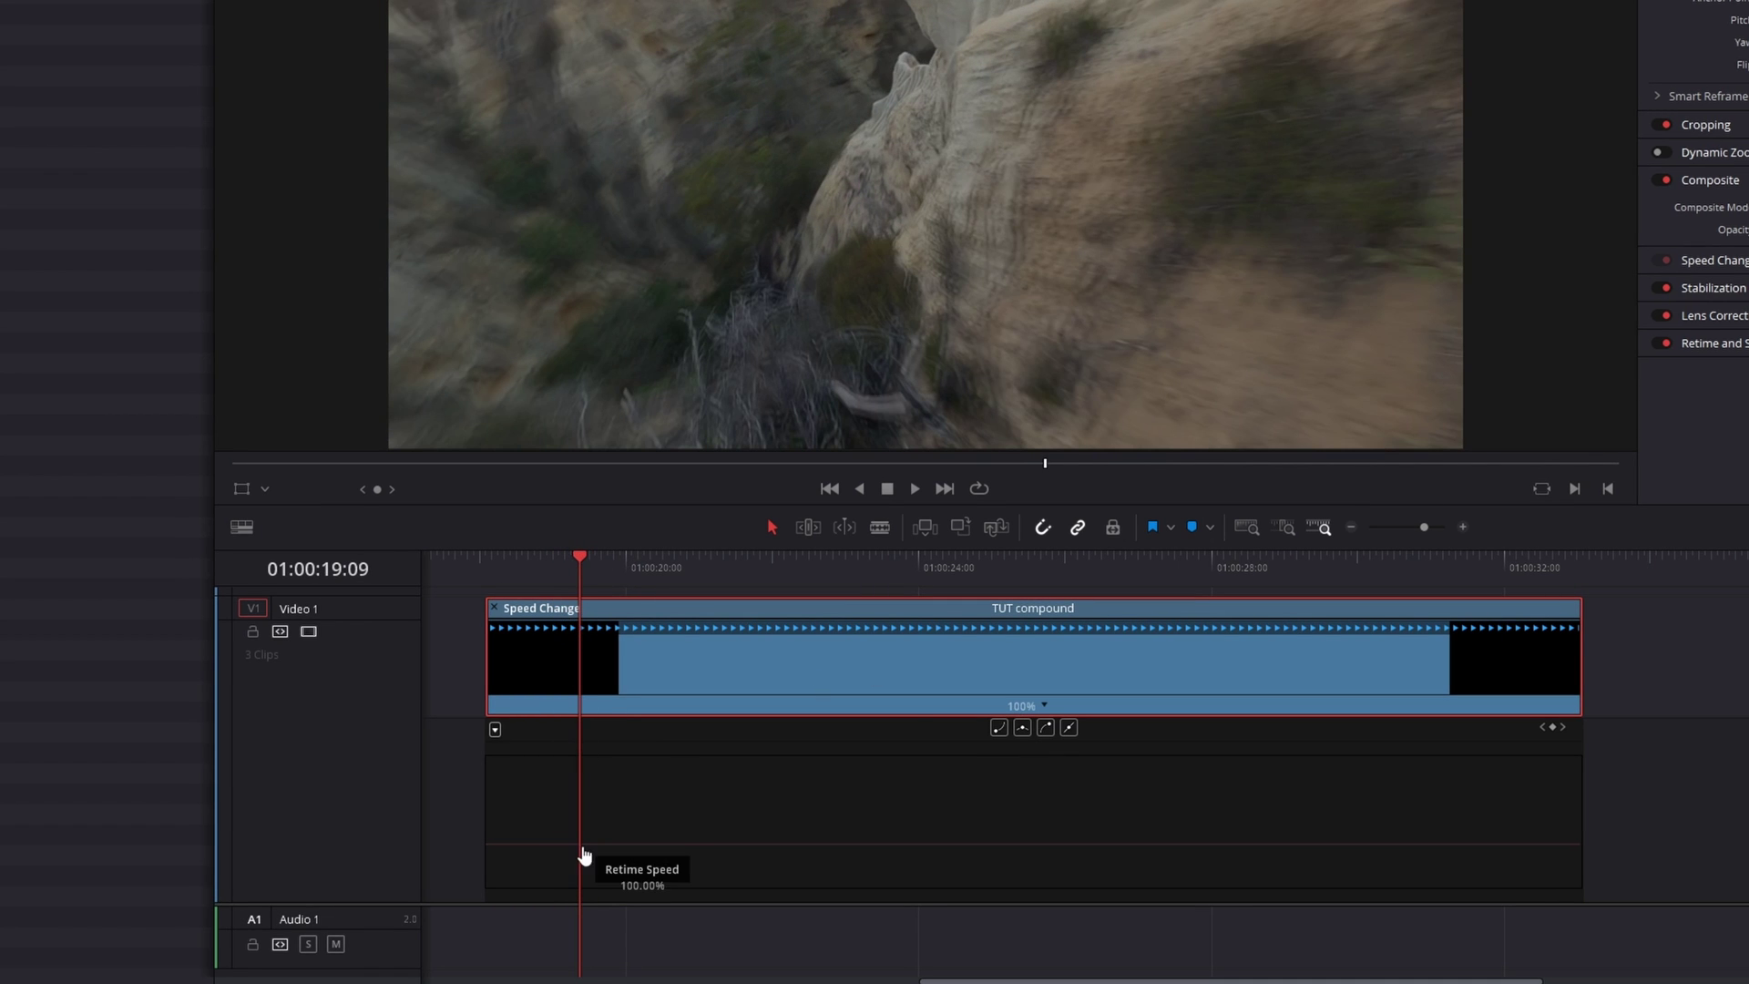
click(582, 847)
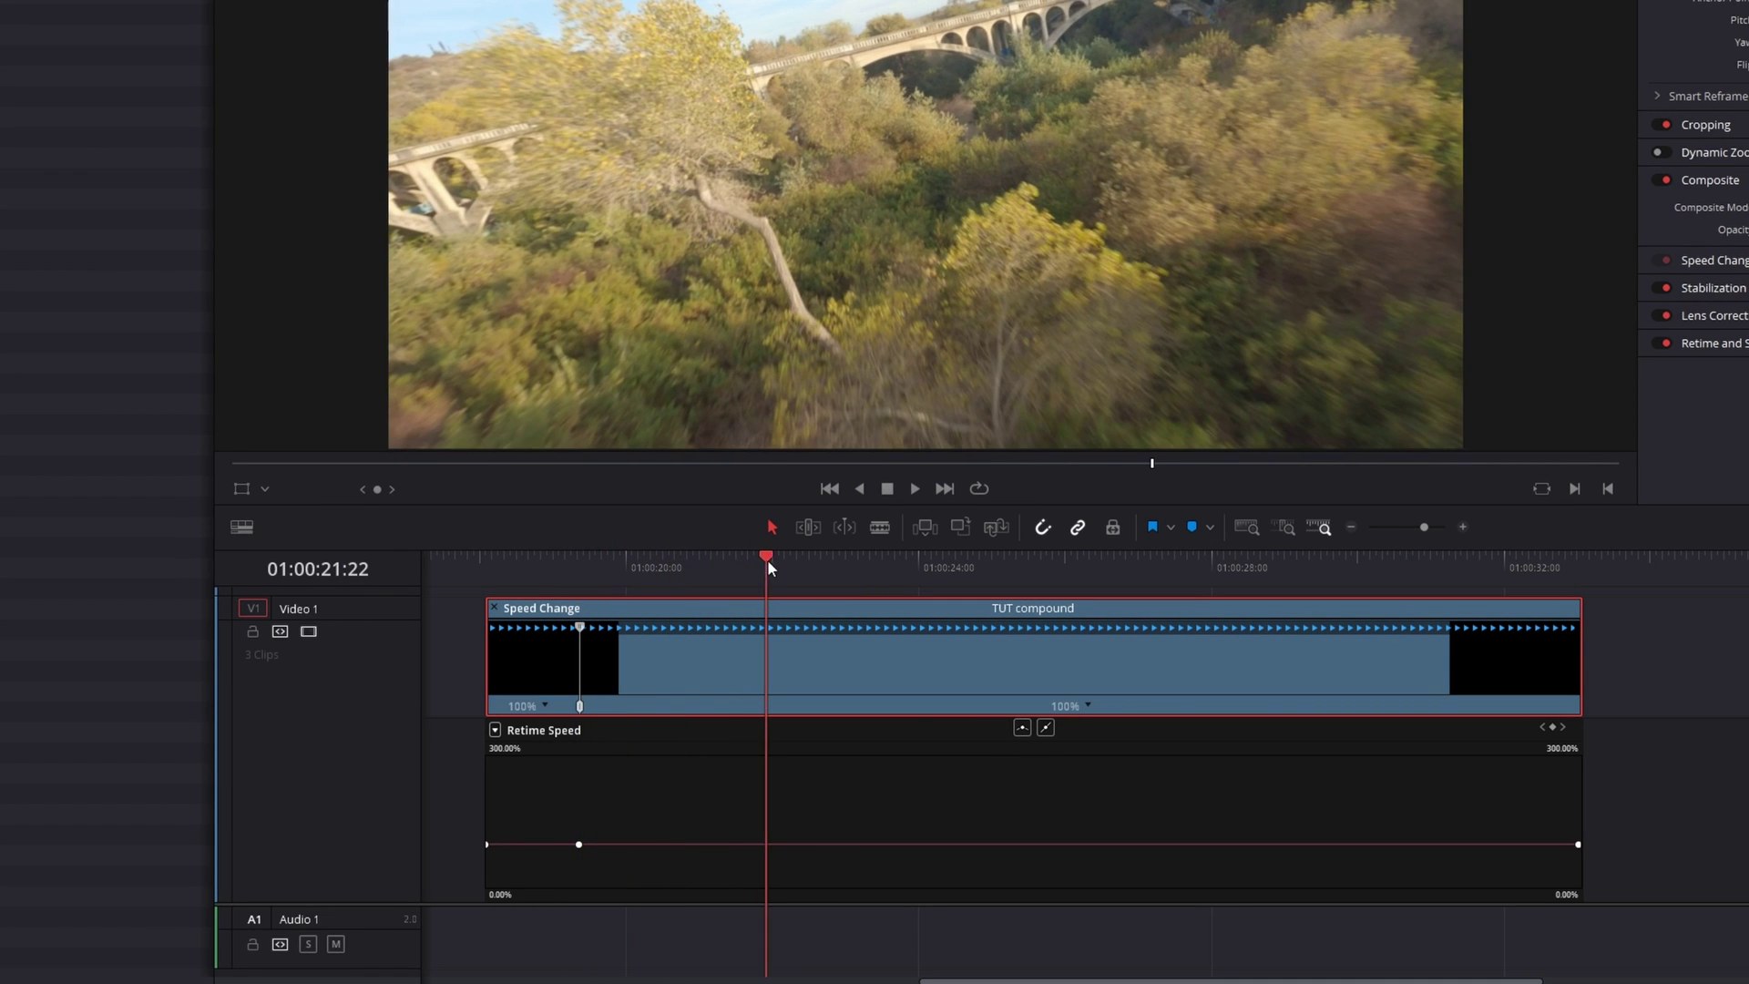
drag(760, 627, 687, 628)
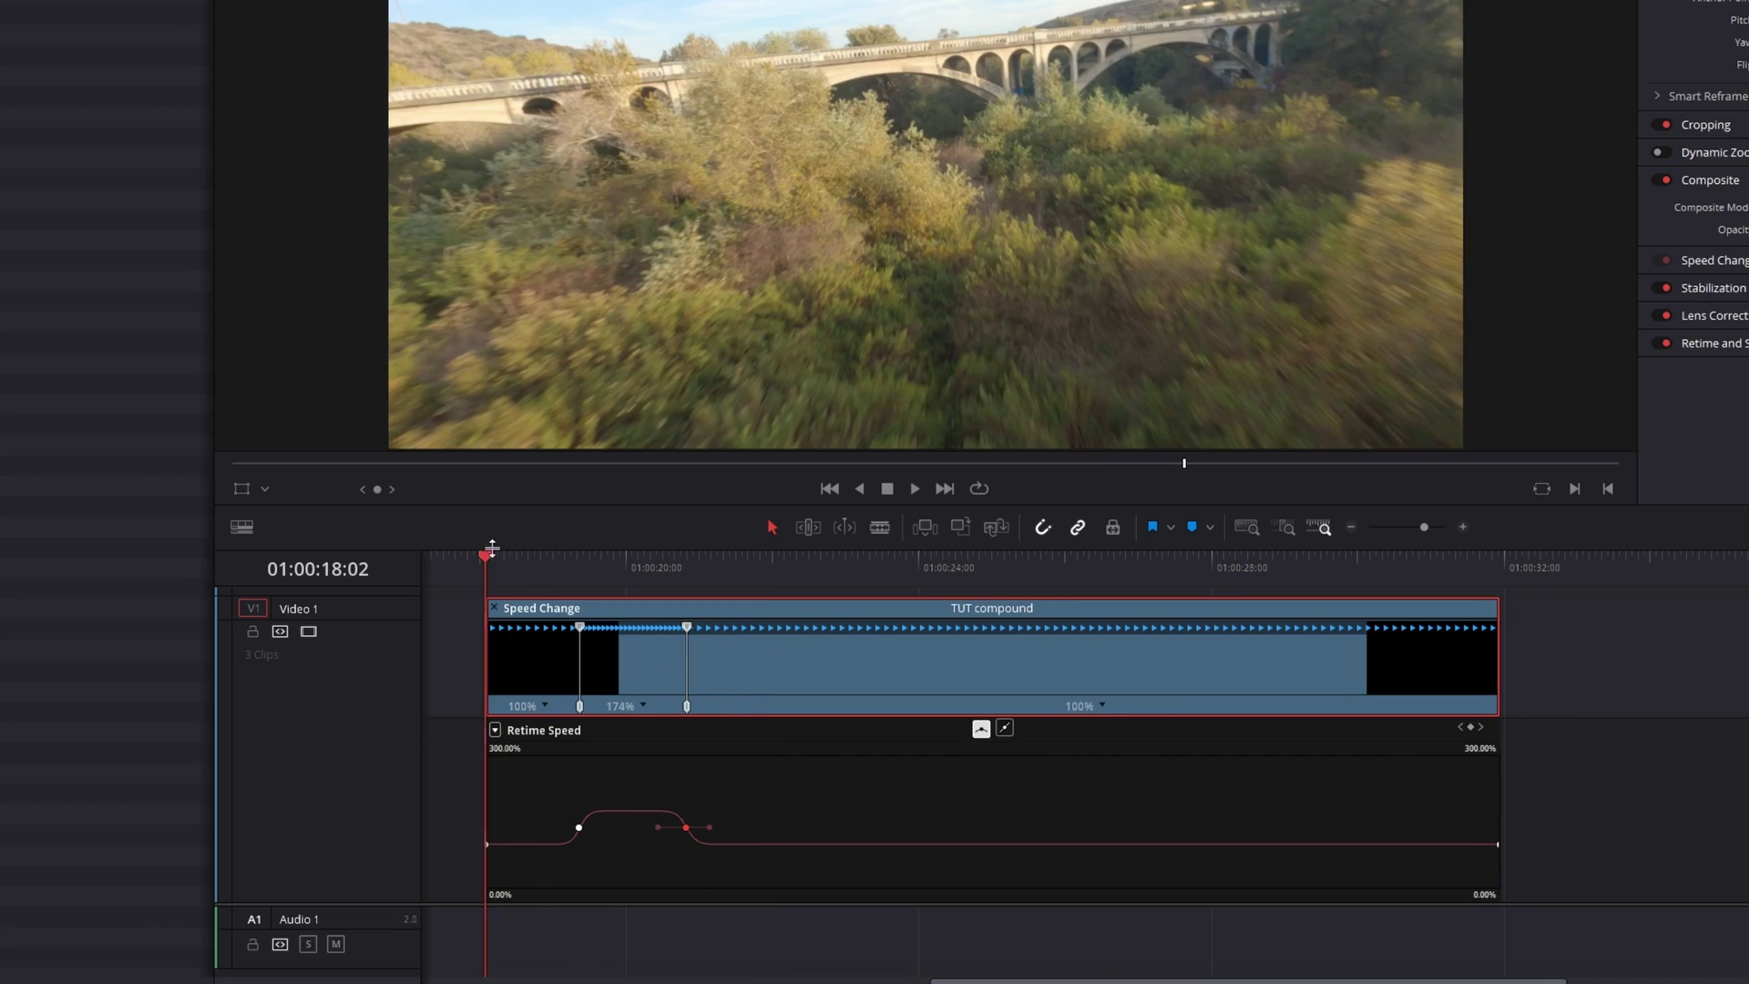